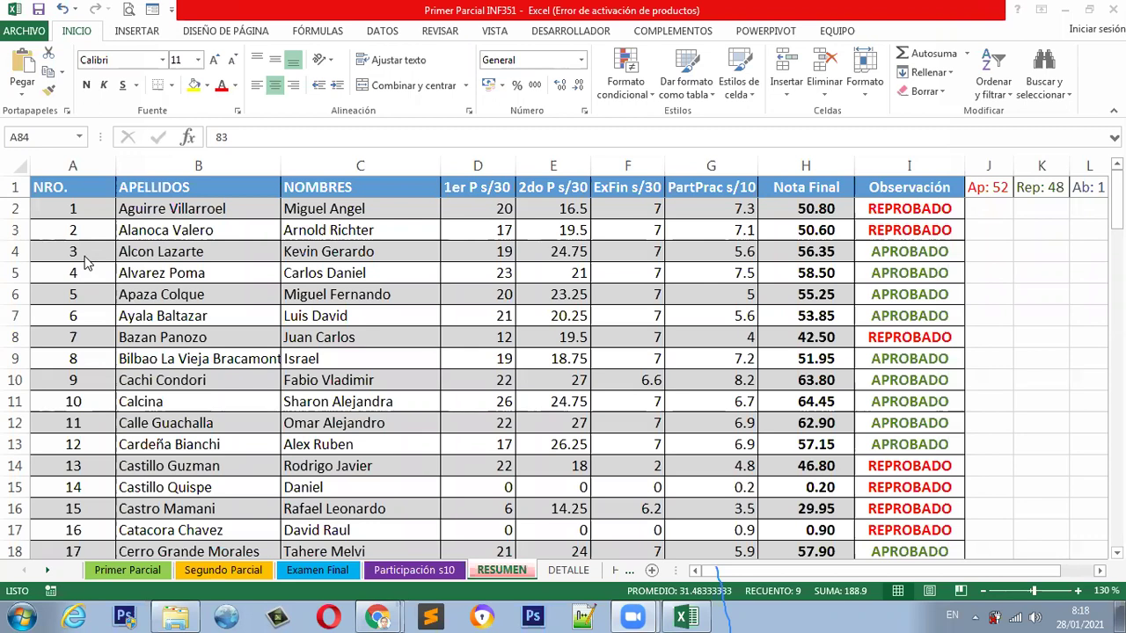
- On the Primer Parcial sheet, examine the 1er P s/20, P s/10, PRACT/10 and TRANS. columns one after another
{"action": "left_click", "coordinate": [122, 576]}
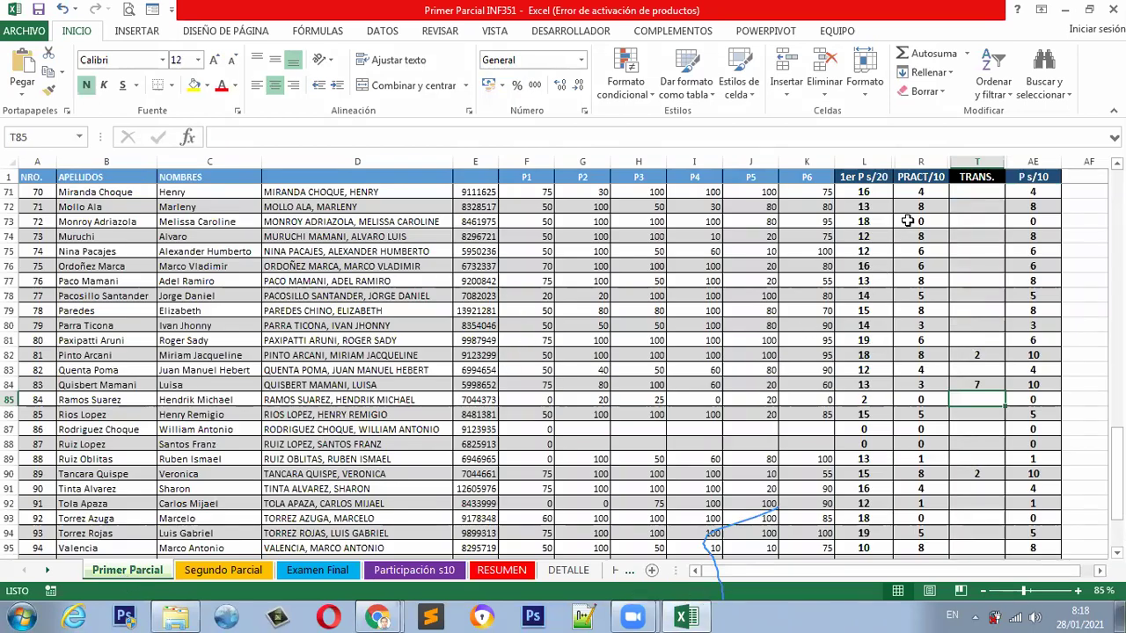
{"action": "left_click", "coordinate": [868, 161]}
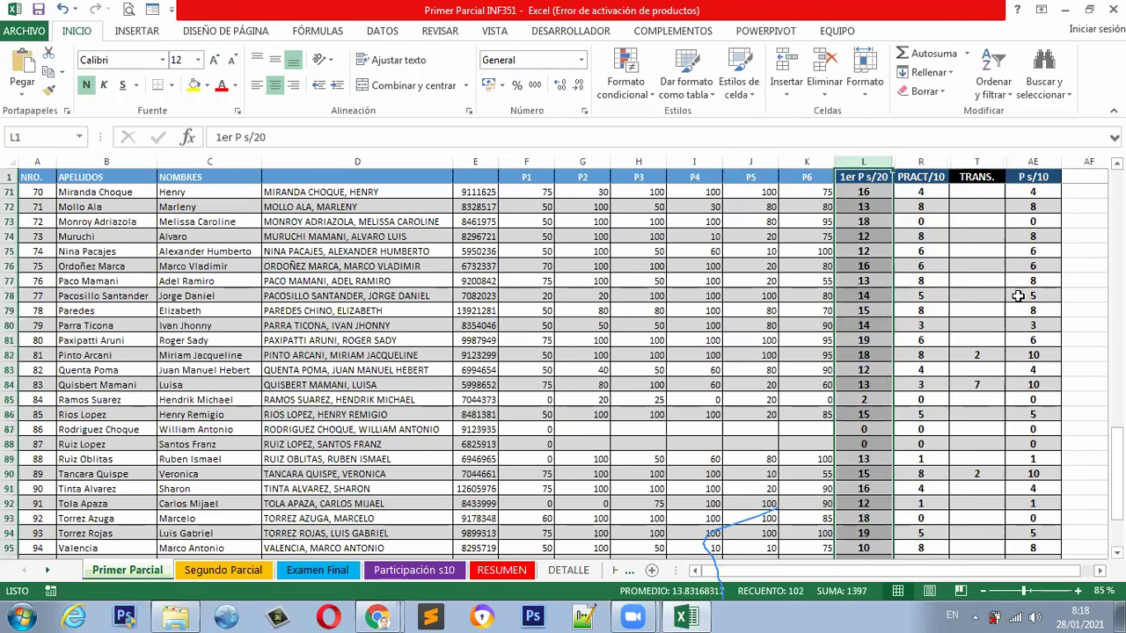
{"action": "left_click", "coordinate": [1040, 161]}
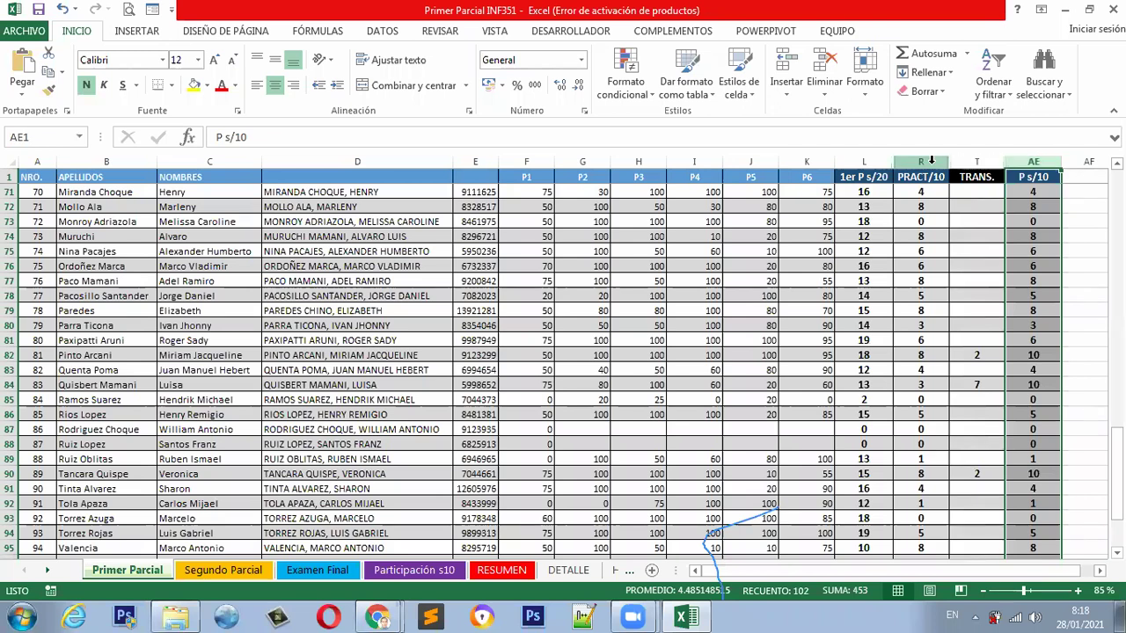
{"action": "left_click", "coordinate": [932, 160]}
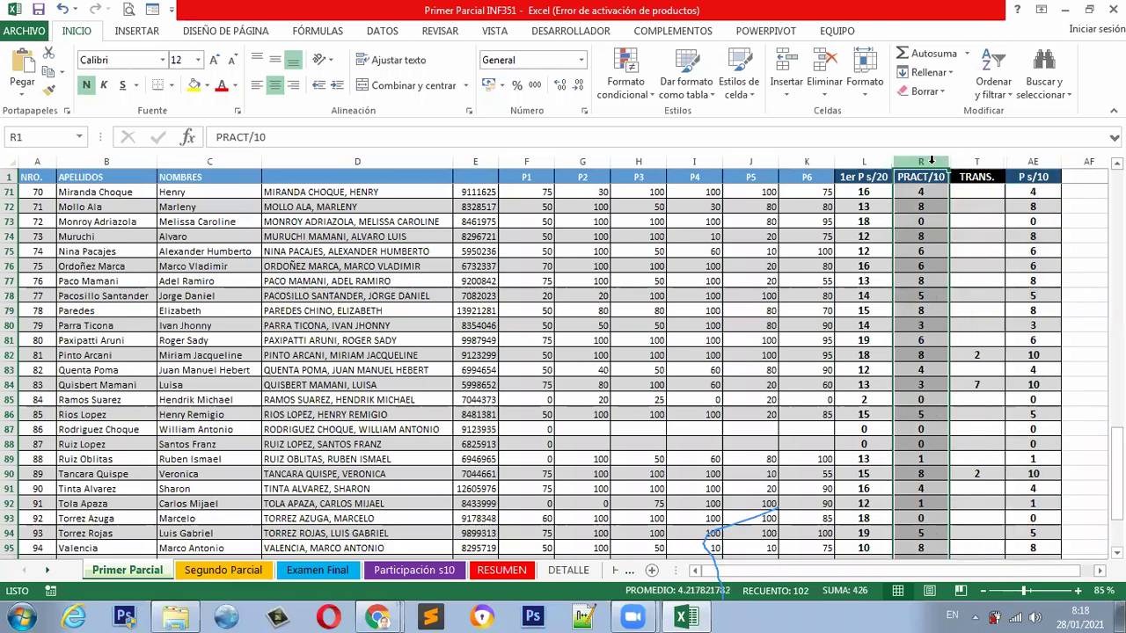
{"action": "left_click", "coordinate": [989, 162]}
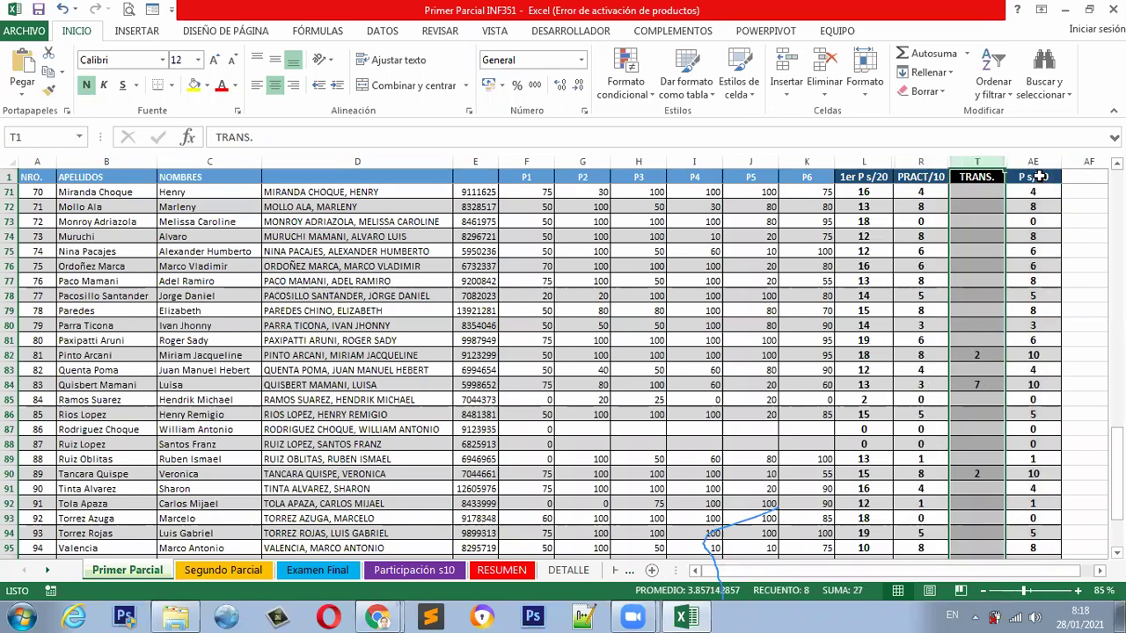
{"action": "left_click", "coordinate": [1040, 177]}
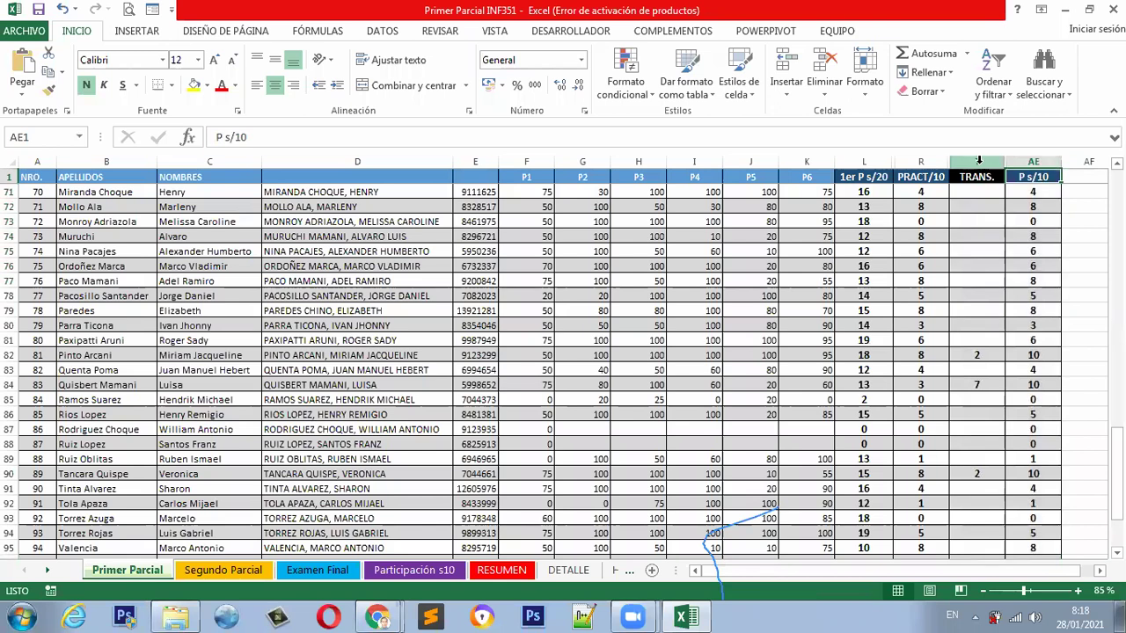
{"action": "left_click", "coordinate": [979, 161]}
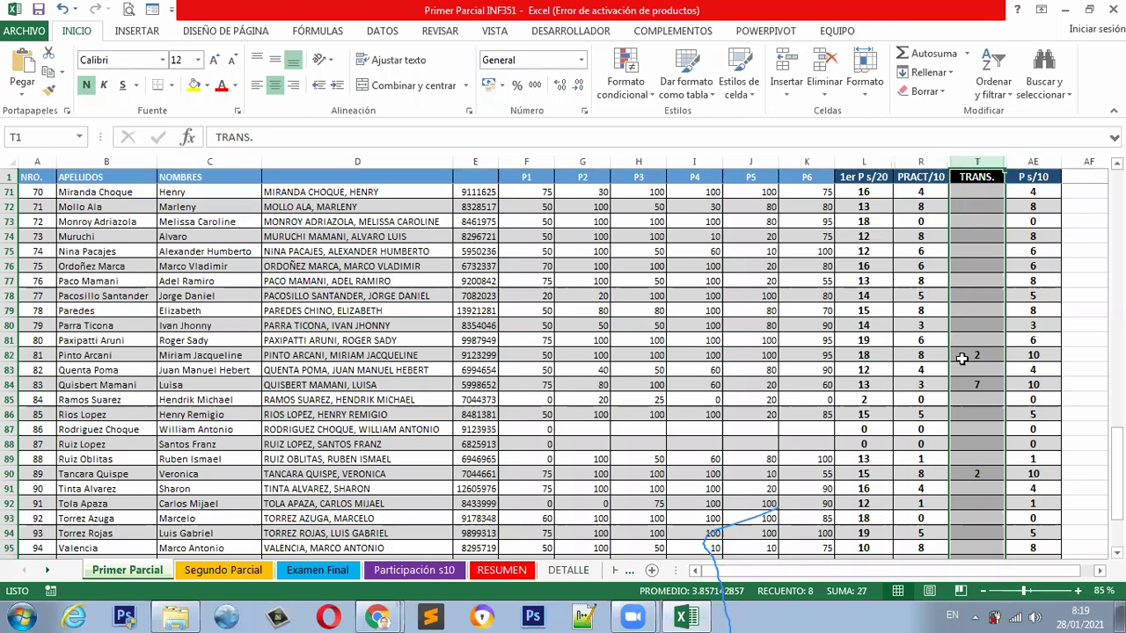
- Review the TRANS. column down to the end of the student list and back up to the first row
{"action": "scroll", "coordinate": [960, 385], "scroll_direction": "down", "scroll_amount": 1}
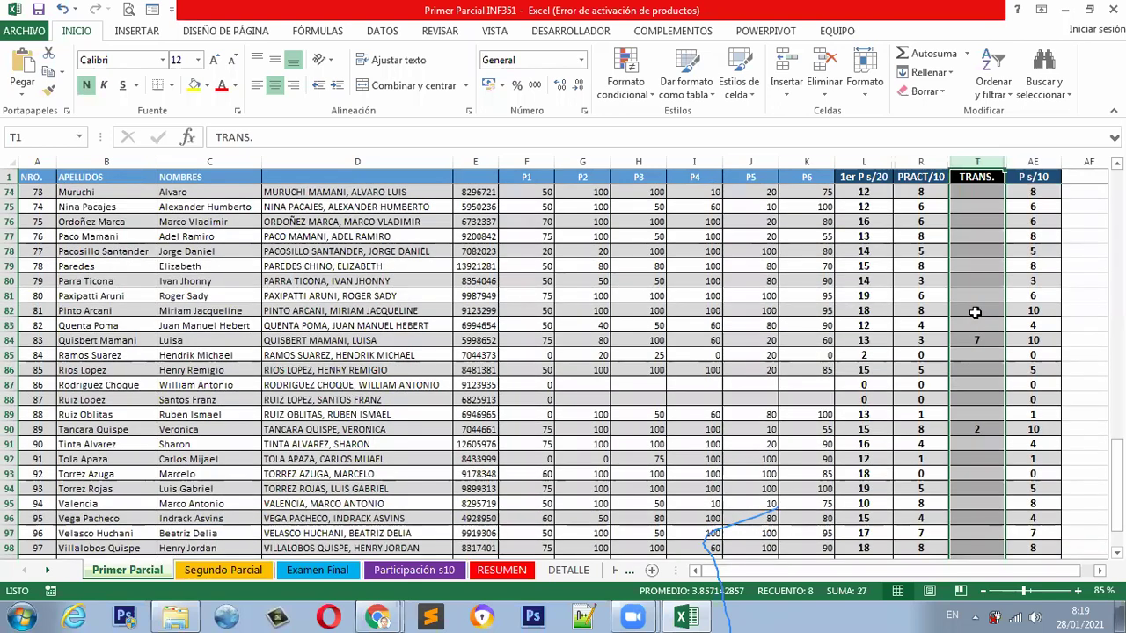
{"action": "scroll", "coordinate": [981, 389], "scroll_direction": "down", "scroll_amount": 3}
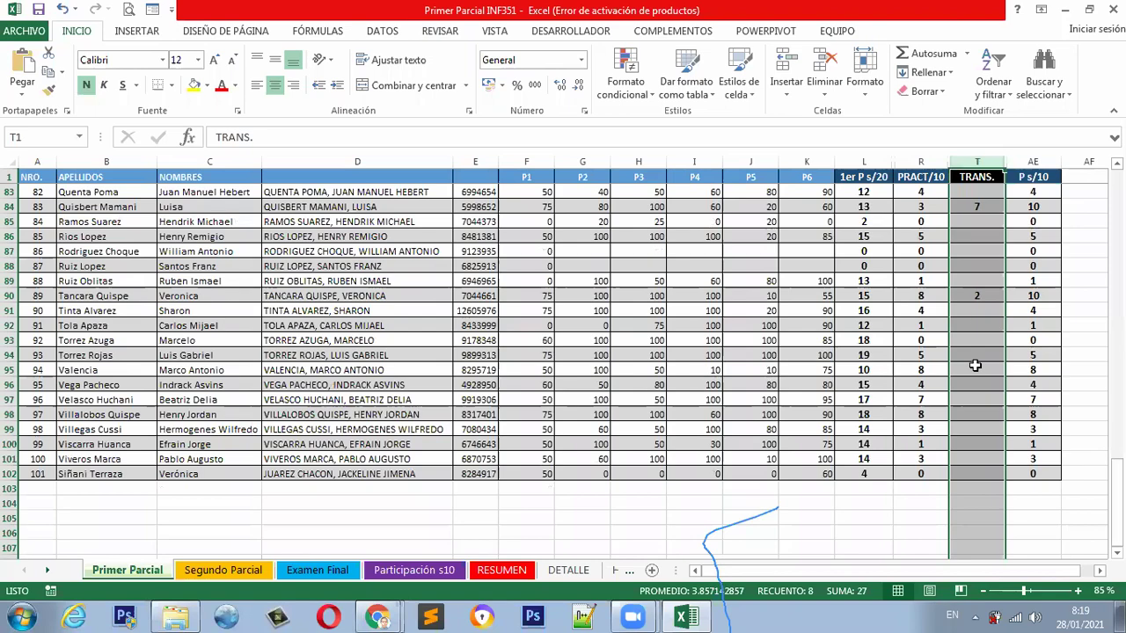
{"action": "scroll", "coordinate": [975, 368], "scroll_direction": "up", "scroll_amount": 6}
{"action": "scroll", "coordinate": [975, 367], "scroll_direction": "up", "scroll_amount": 14}
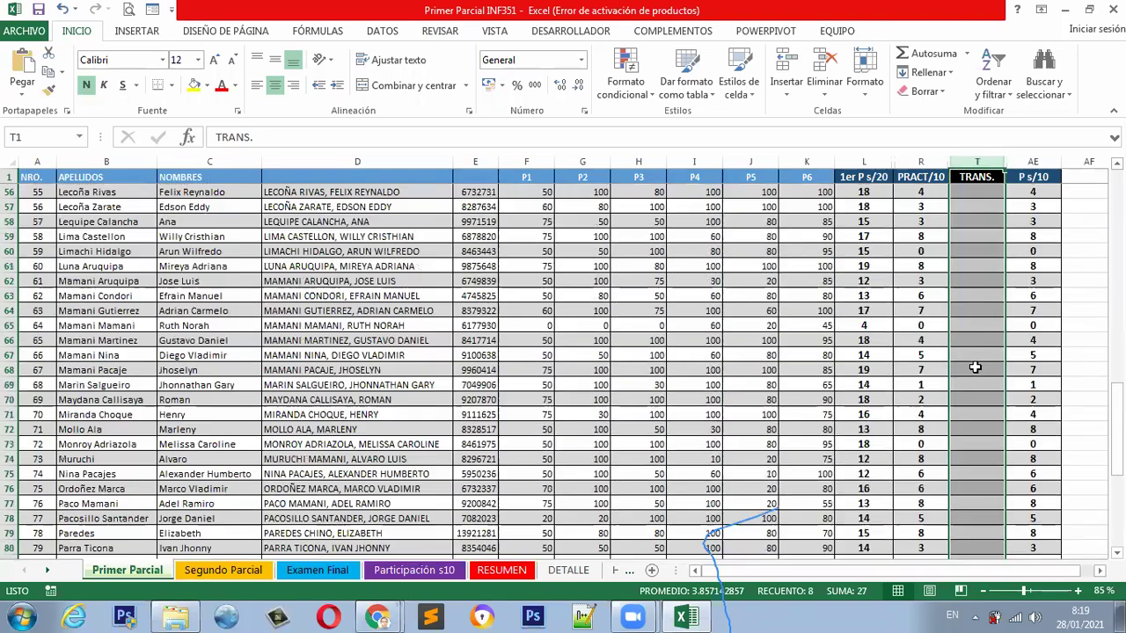
{"action": "scroll", "coordinate": [974, 368], "scroll_direction": "up", "scroll_amount": 7}
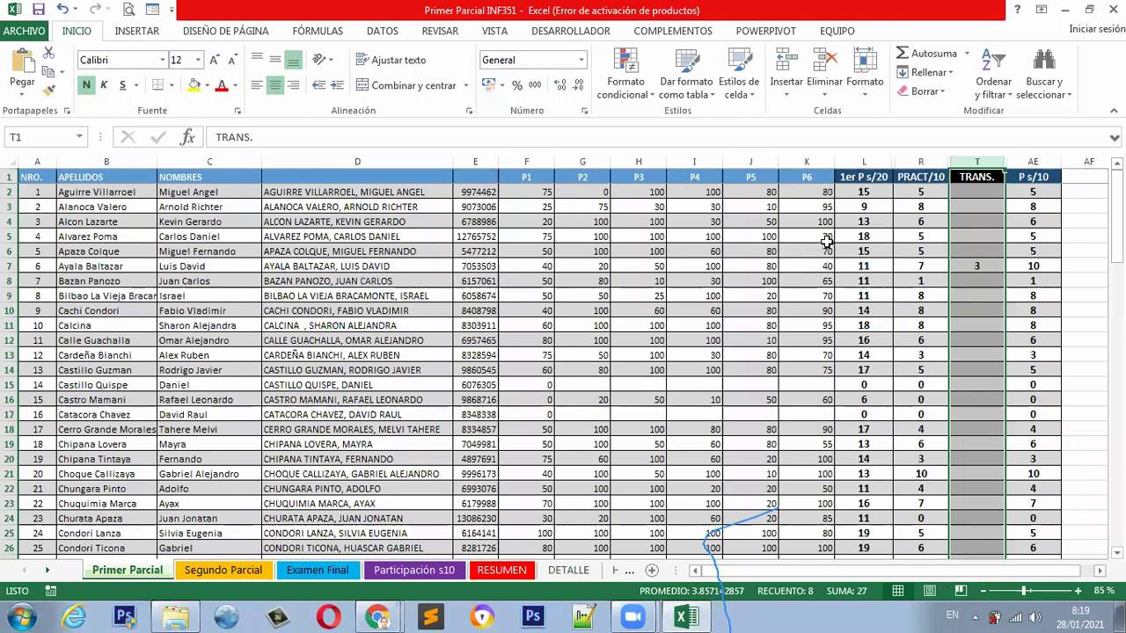
- Inspect the 1er P s/20 column and the formula in L2, and review the first partial scores down to the last student
{"action": "left_click", "coordinate": [864, 163]}
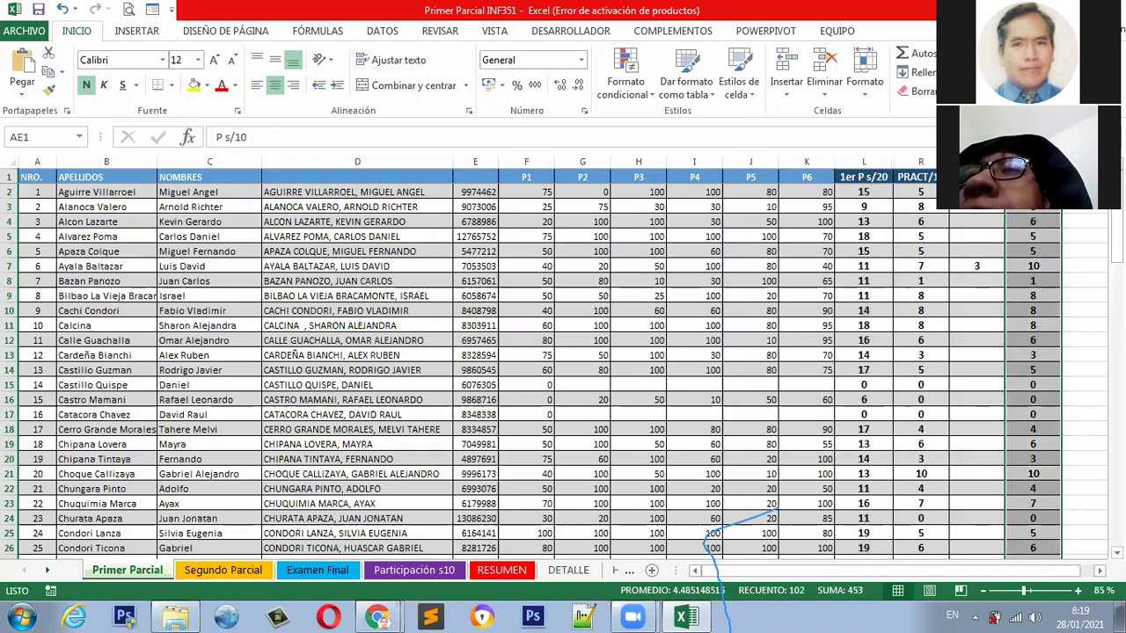
{"action": "left_click", "coordinate": [856, 195]}
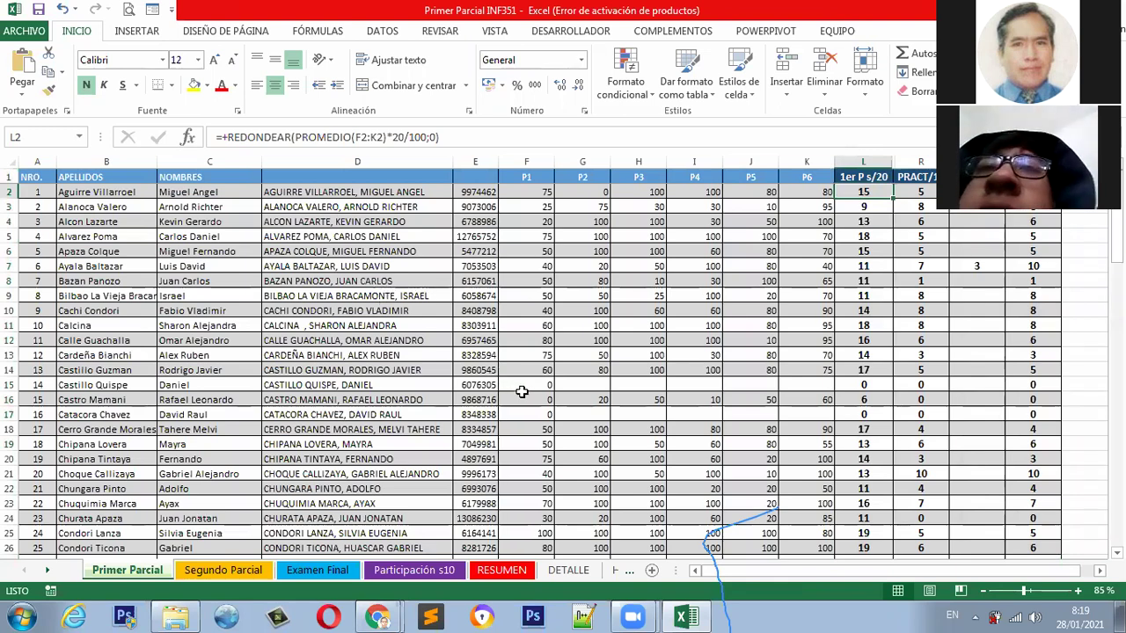
{"action": "scroll", "coordinate": [522, 392], "scroll_direction": "down", "scroll_amount": 2}
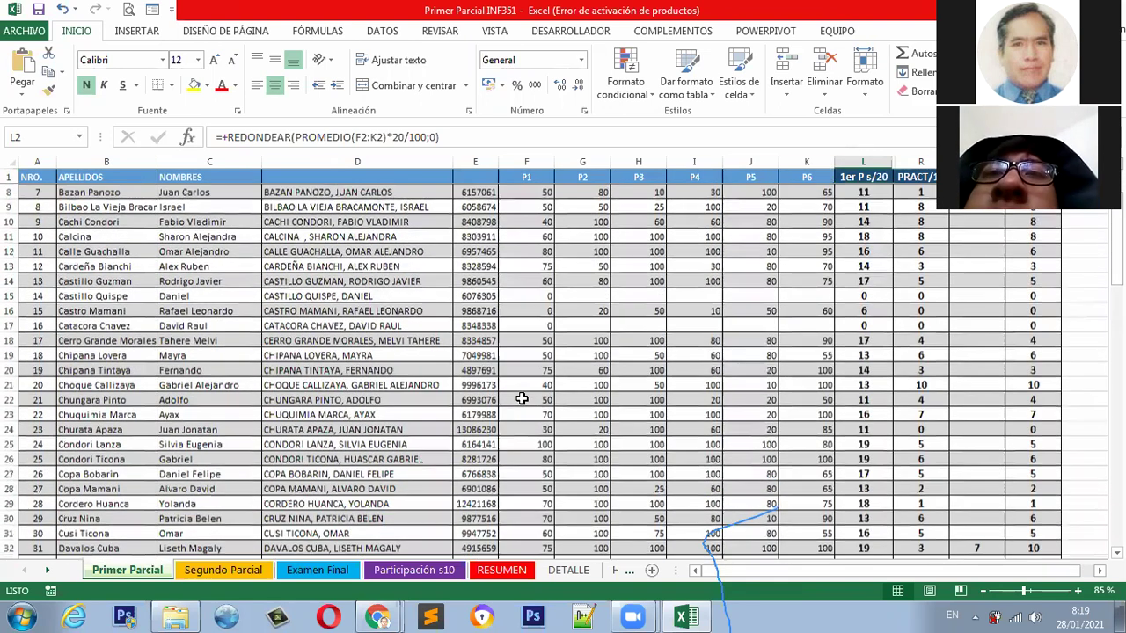
{"action": "scroll", "coordinate": [522, 399], "scroll_direction": "down", "scroll_amount": 5}
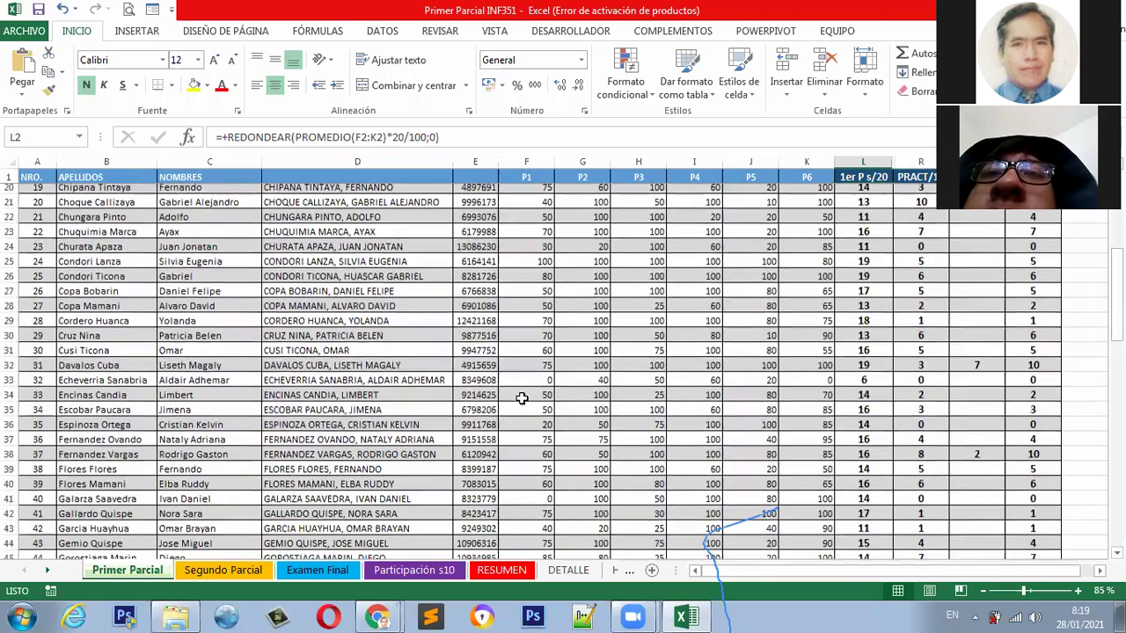
{"action": "scroll", "coordinate": [522, 399], "scroll_direction": "down", "scroll_amount": 2}
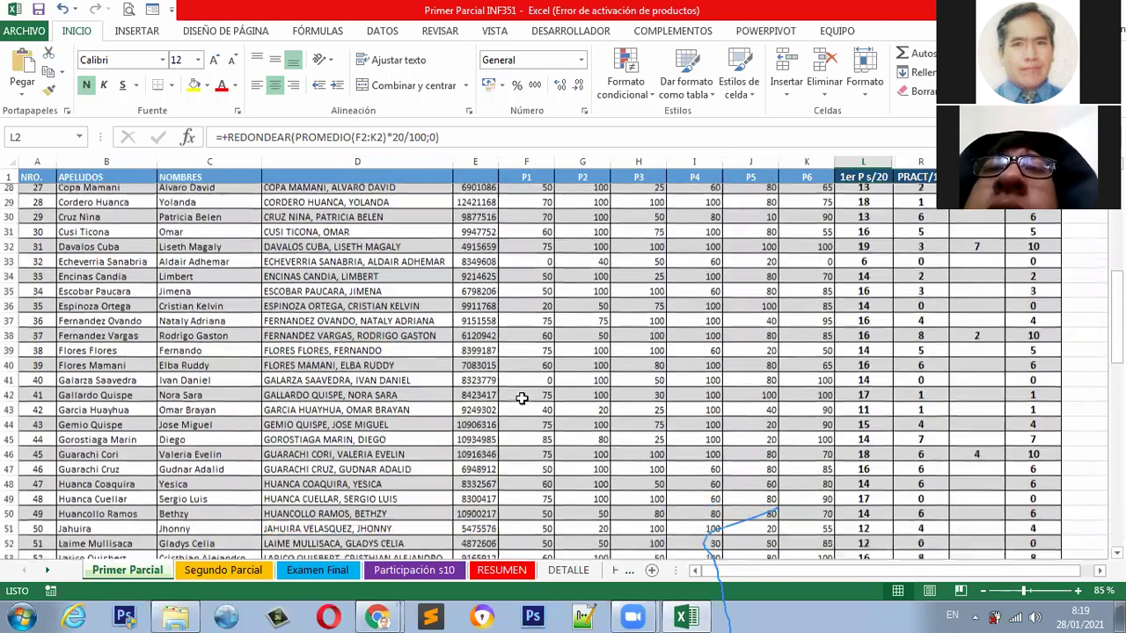
{"action": "scroll", "coordinate": [522, 399], "scroll_direction": "down", "scroll_amount": 3}
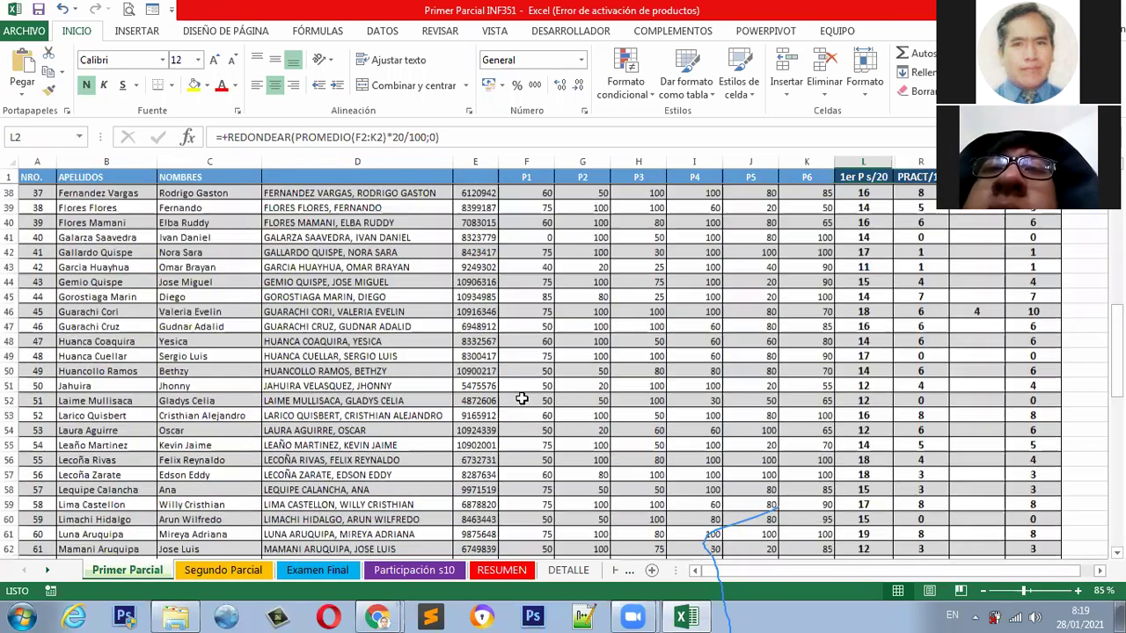
{"action": "scroll", "coordinate": [522, 401], "scroll_direction": "down", "scroll_amount": 3}
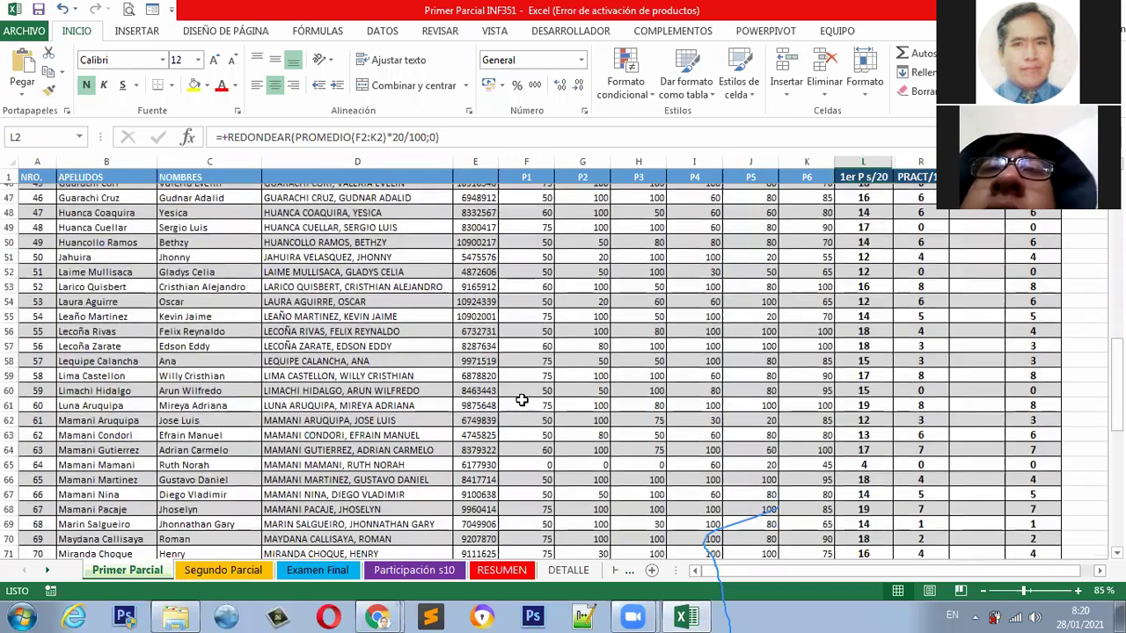
{"action": "scroll", "coordinate": [520, 402], "scroll_direction": "down", "scroll_amount": 5}
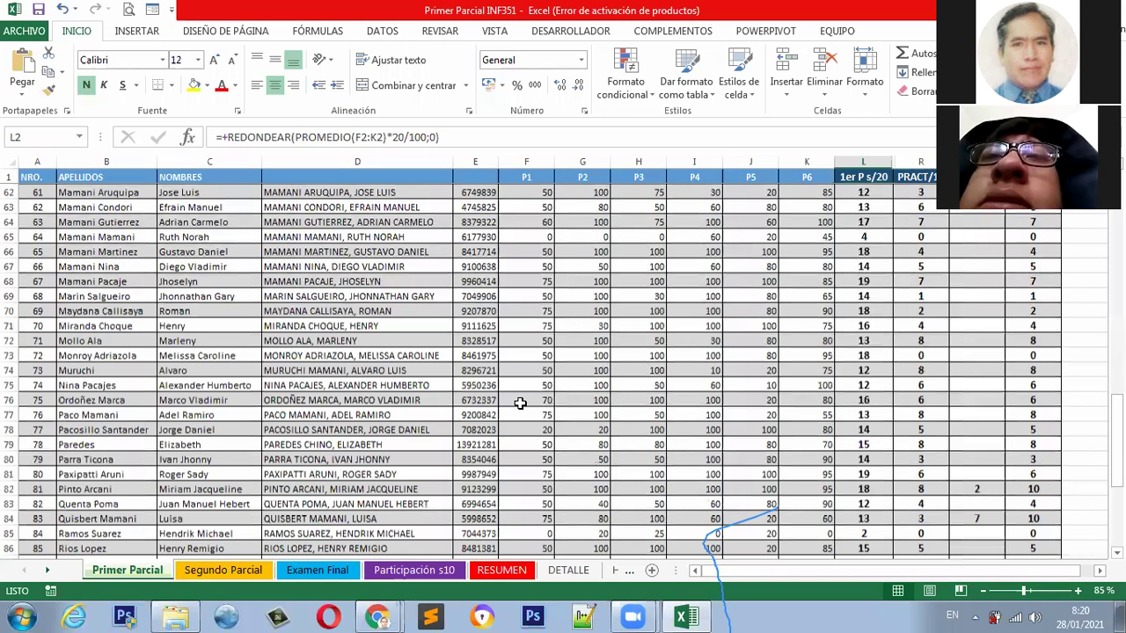
{"action": "scroll", "coordinate": [521, 403], "scroll_direction": "down", "scroll_amount": 2}
{"action": "scroll", "coordinate": [520, 403], "scroll_direction": "down", "scroll_amount": 2}
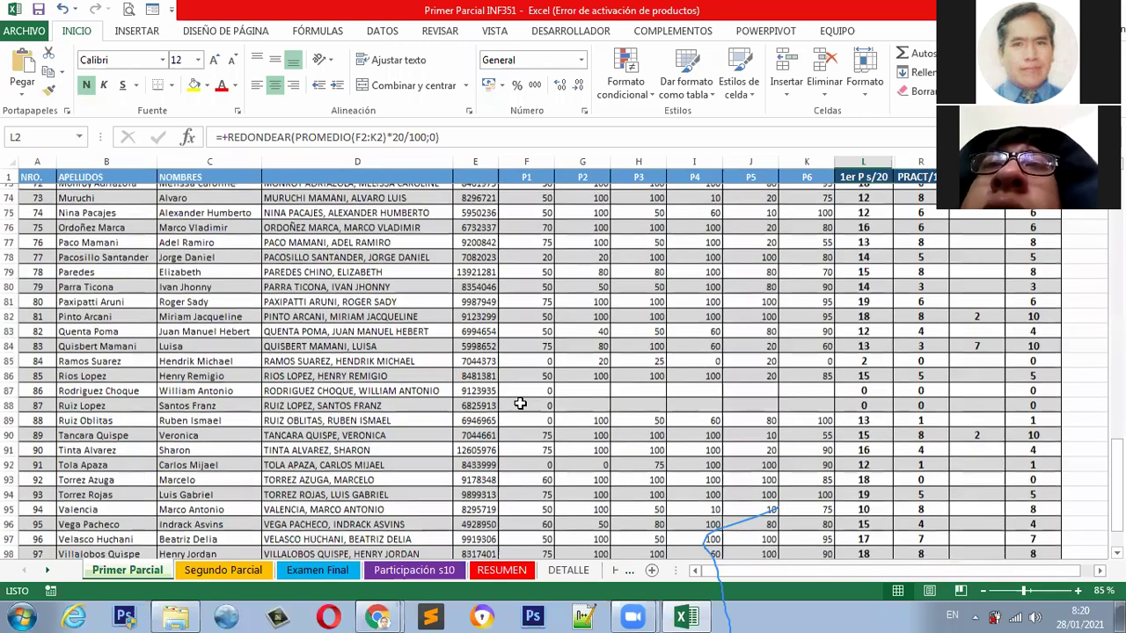
{"action": "scroll", "coordinate": [521, 403], "scroll_direction": "down", "scroll_amount": 3}
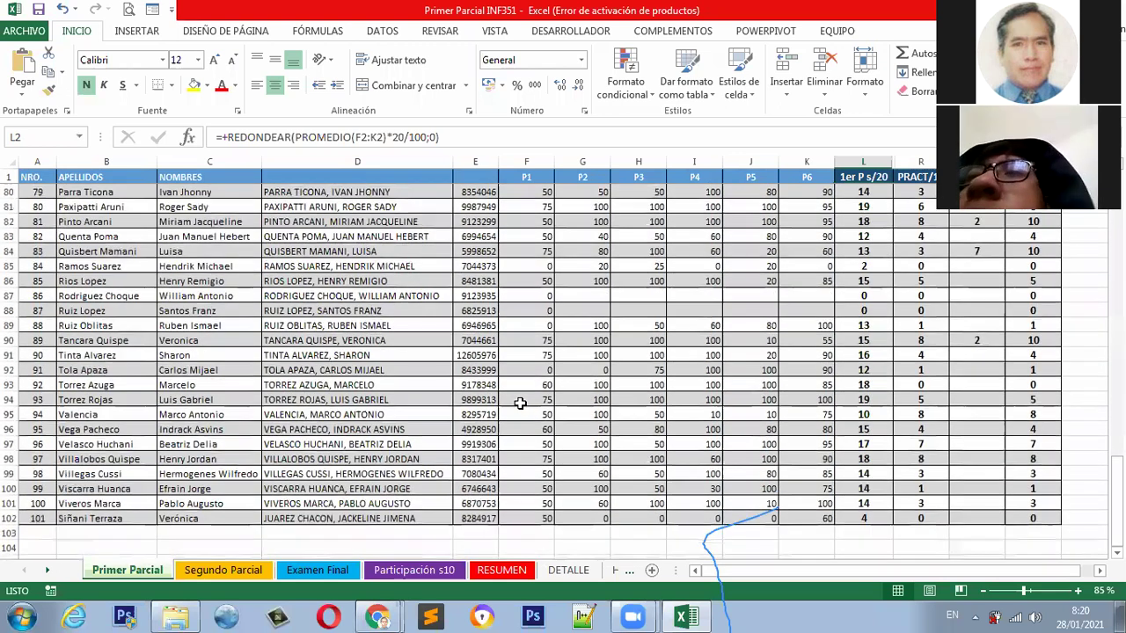
{"action": "scroll", "coordinate": [521, 403], "scroll_direction": "down", "scroll_amount": 2}
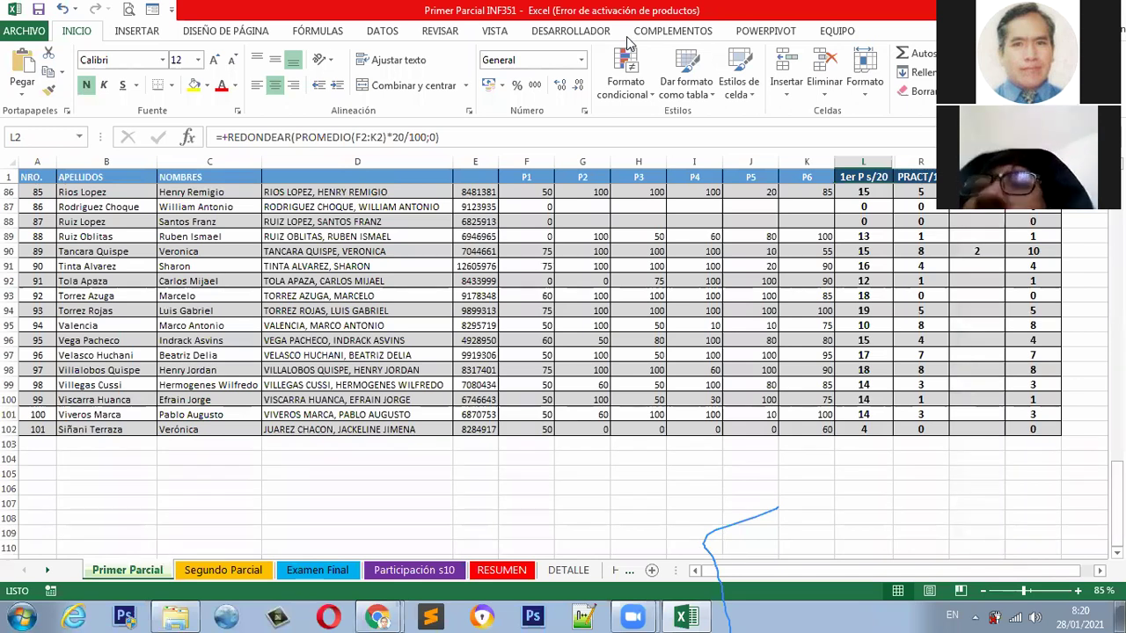
- On the Segundo Parcial sheet, check the formula in I2 and make the whole 2do Parcial s/30 column bold
{"action": "left_click", "coordinate": [223, 570]}
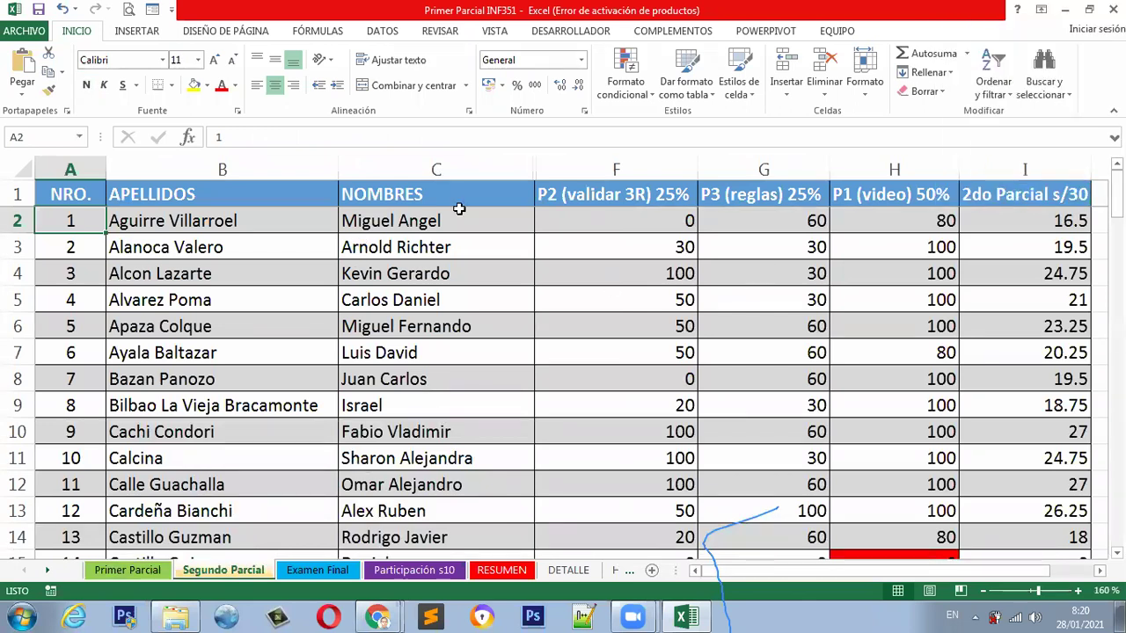
{"action": "left_click", "coordinate": [1040, 166]}
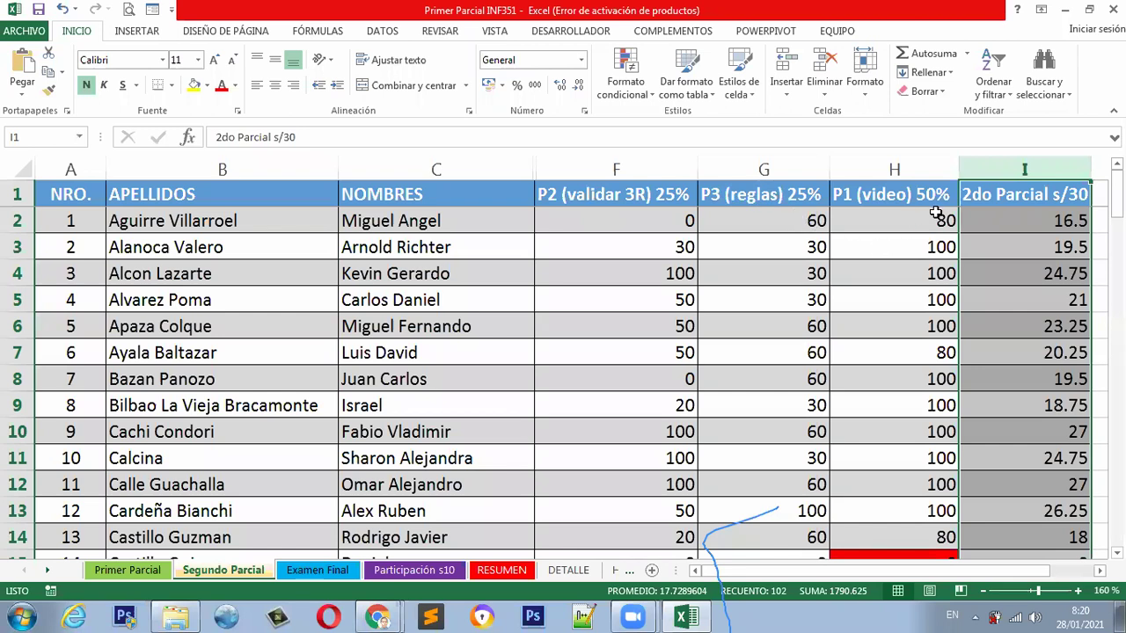
{"action": "left_click", "coordinate": [1014, 224]}
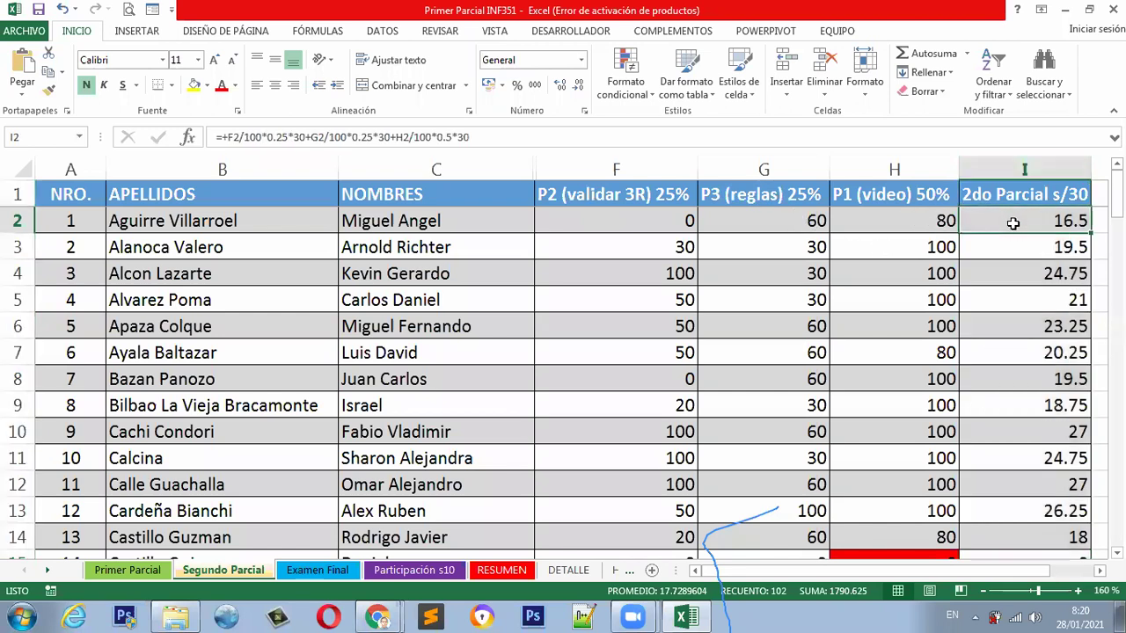
{"action": "left_click", "coordinate": [1028, 170]}
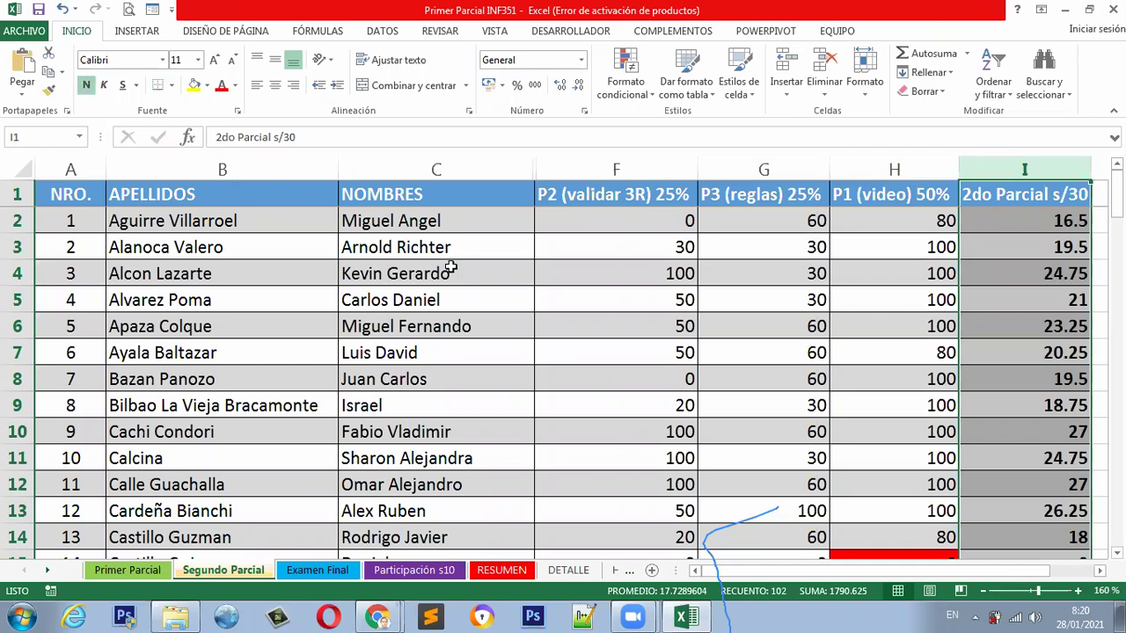
- On the Segundo Parcial sheet, review the P1 (video) 50% and 2do Parcial s/30 scores down to the last student and back to the first row
{"action": "left_click", "coordinate": [887, 224]}
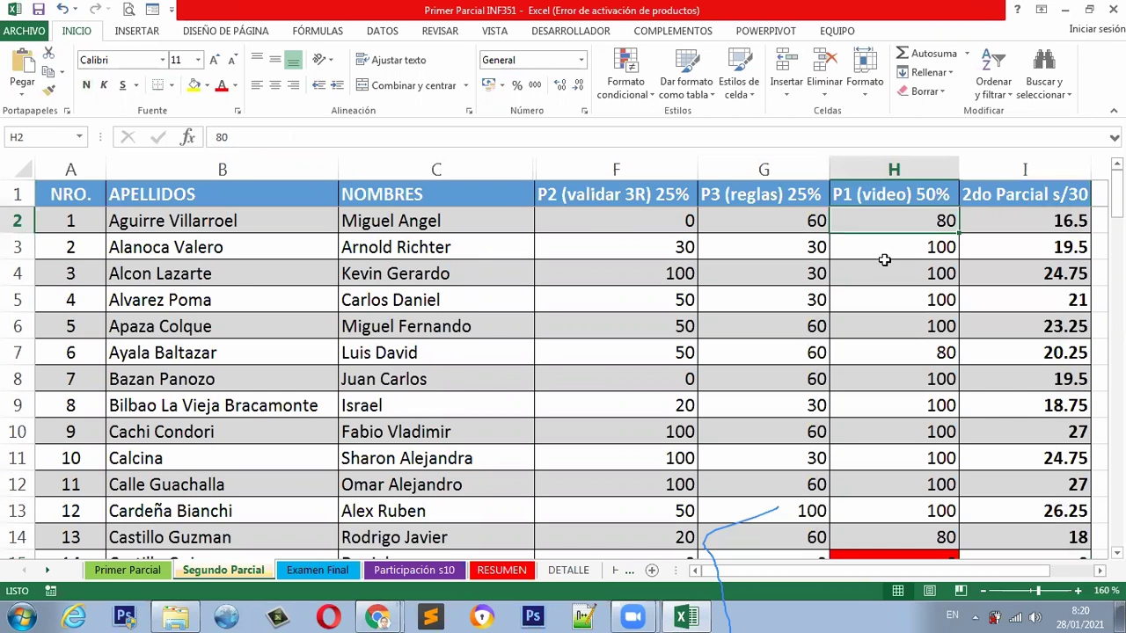
{"action": "scroll", "coordinate": [884, 260], "scroll_direction": "down", "scroll_amount": 1}
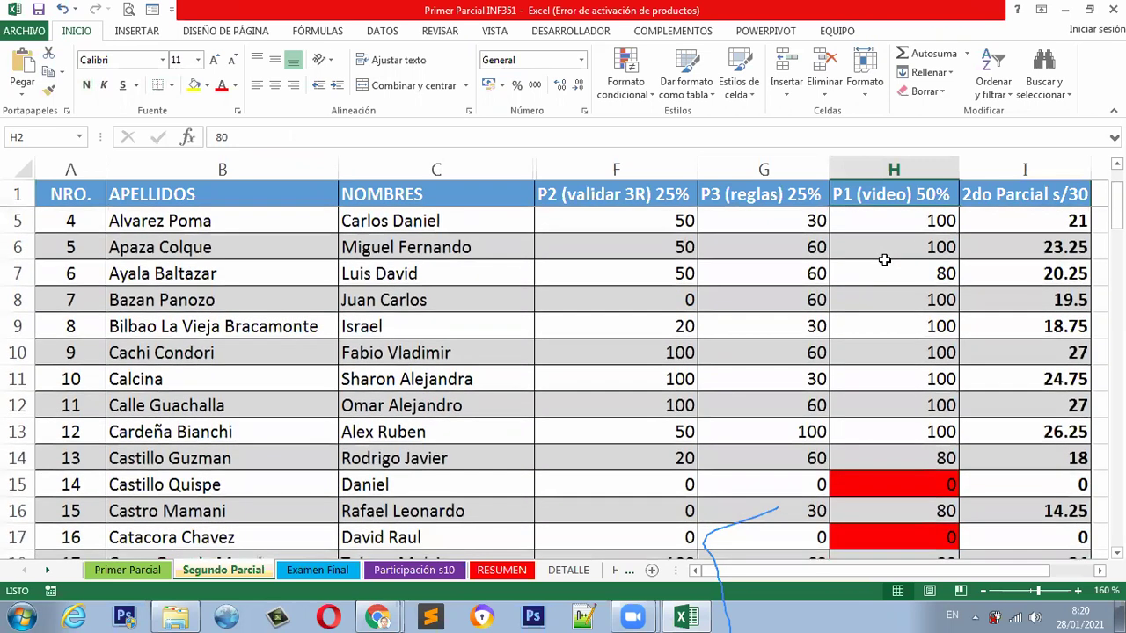
{"action": "scroll", "coordinate": [884, 259], "scroll_direction": "down", "scroll_amount": 1}
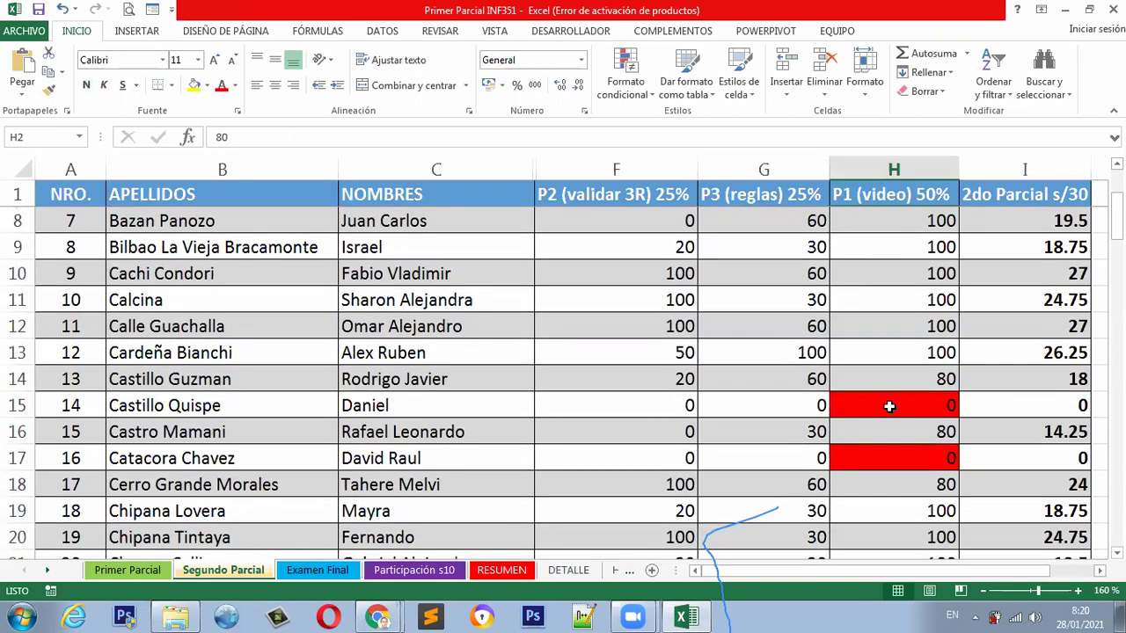
{"action": "scroll", "coordinate": [907, 249], "scroll_direction": "down", "scroll_amount": 1}
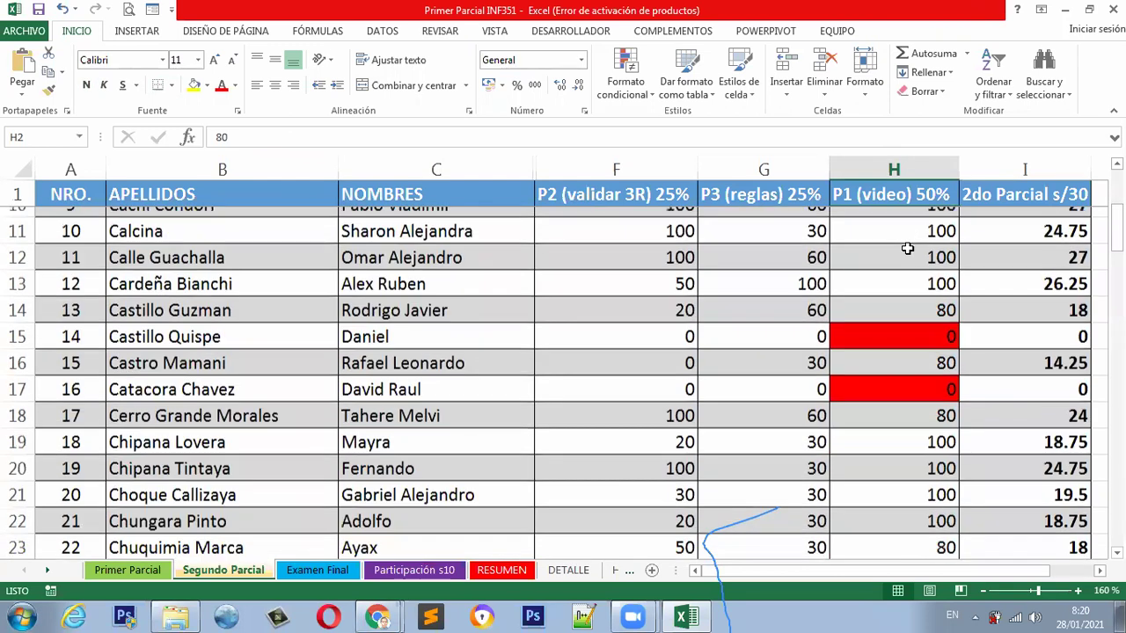
{"action": "scroll", "coordinate": [907, 249], "scroll_direction": "down", "scroll_amount": 1}
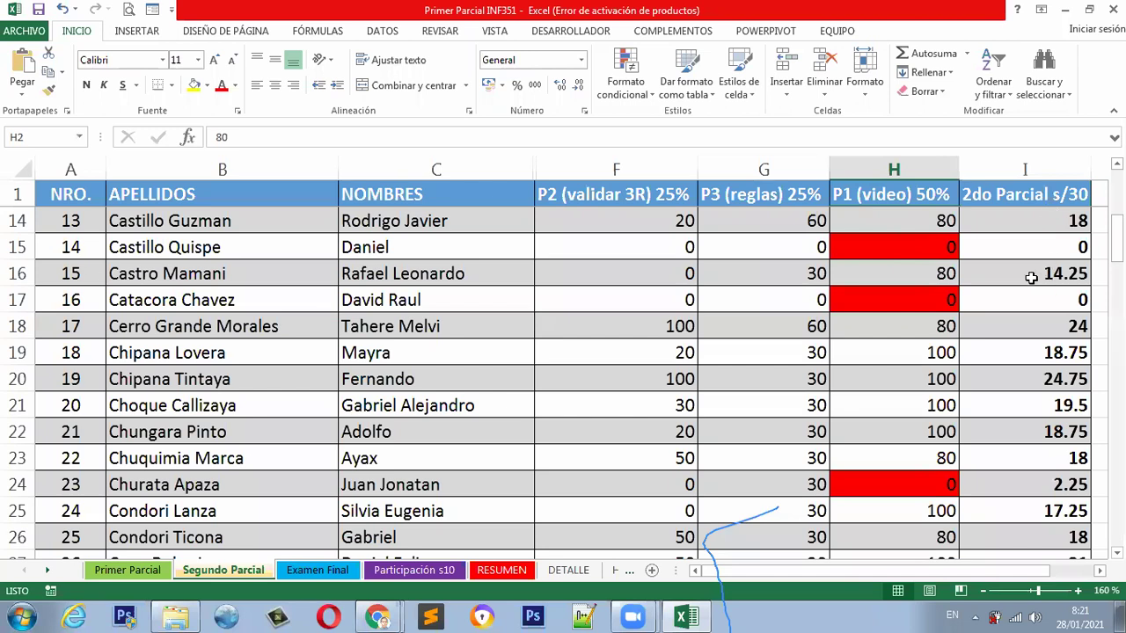
{"action": "scroll", "coordinate": [1026, 280], "scroll_direction": "down", "scroll_amount": 1}
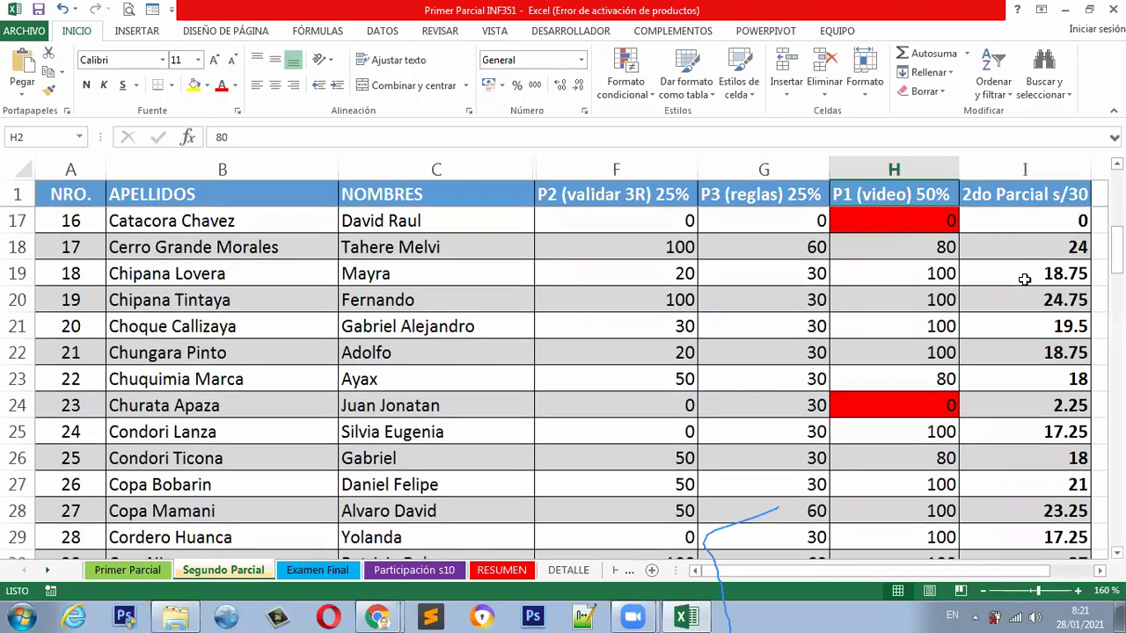
{"action": "scroll", "coordinate": [1025, 280], "scroll_direction": "down", "scroll_amount": 1}
{"action": "scroll", "coordinate": [1025, 280], "scroll_direction": "down", "scroll_amount": 2}
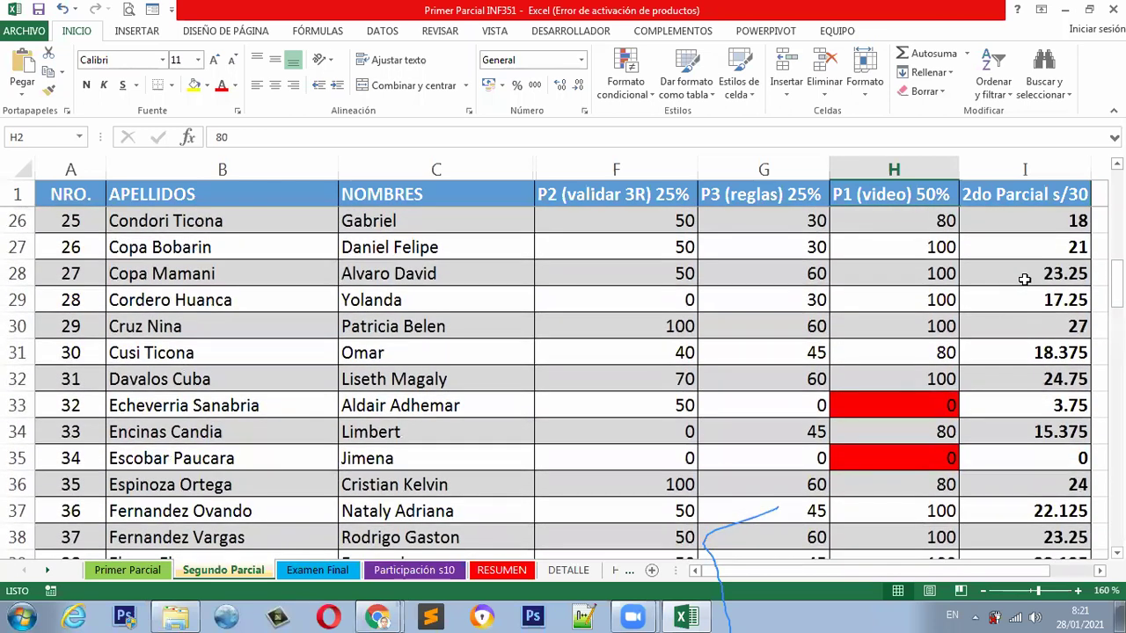
{"action": "scroll", "coordinate": [1025, 280], "scroll_direction": "down", "scroll_amount": 1}
{"action": "scroll", "coordinate": [1025, 279], "scroll_direction": "down", "scroll_amount": 1}
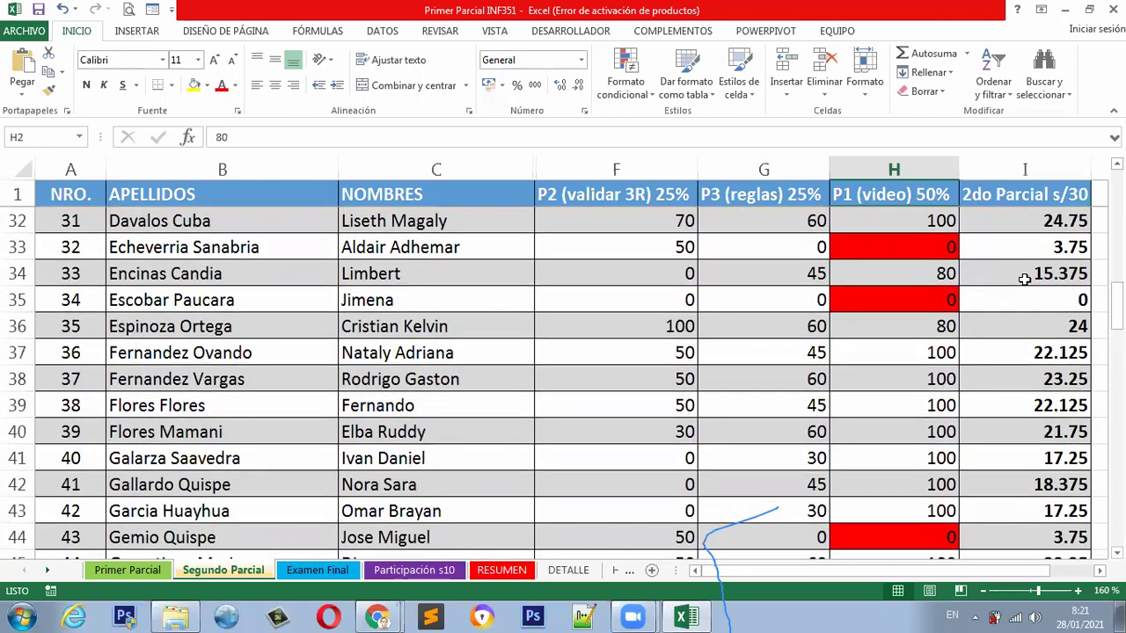
{"action": "scroll", "coordinate": [1024, 280], "scroll_direction": "down", "scroll_amount": 1}
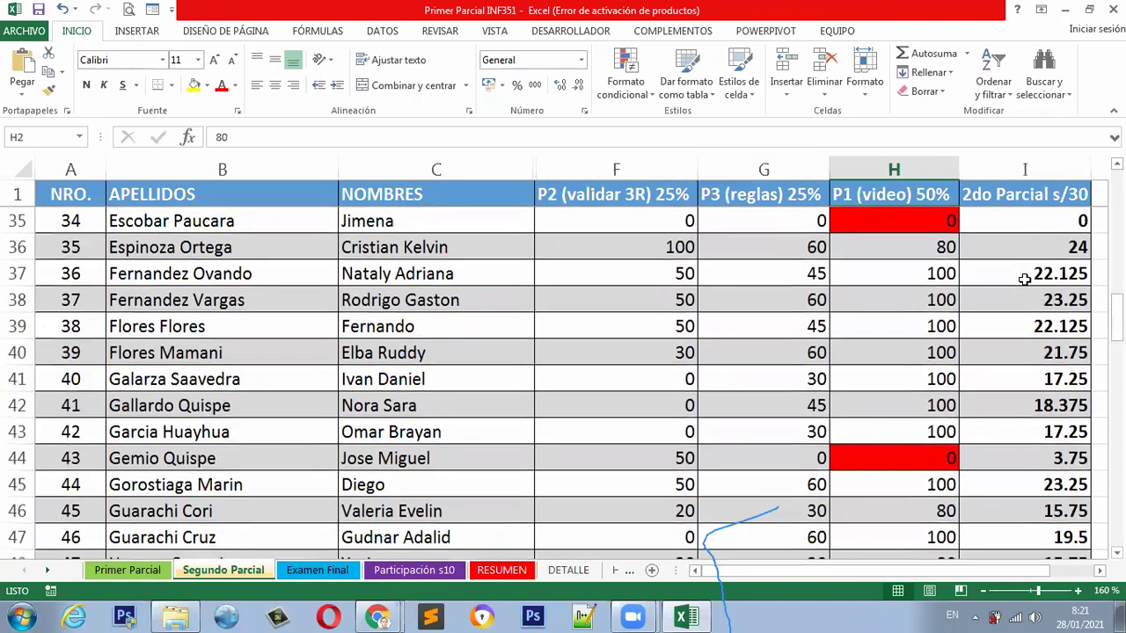
{"action": "scroll", "coordinate": [1025, 280], "scroll_direction": "down", "scroll_amount": 2}
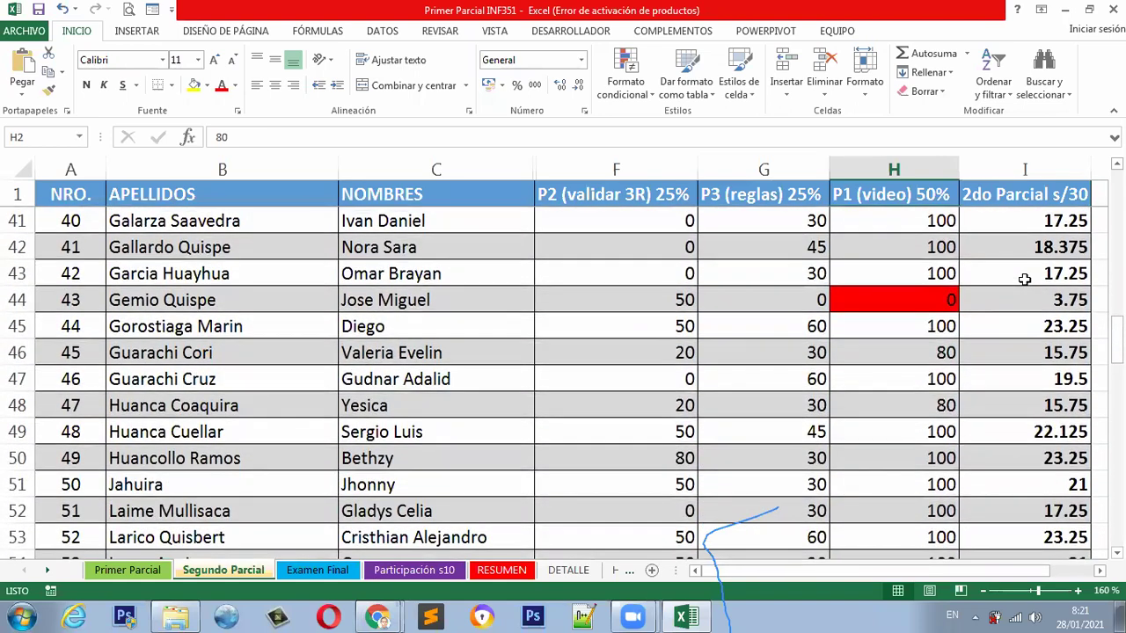
{"action": "scroll", "coordinate": [1025, 280], "scroll_direction": "down", "scroll_amount": 1}
{"action": "scroll", "coordinate": [1025, 280], "scroll_direction": "down", "scroll_amount": 1}
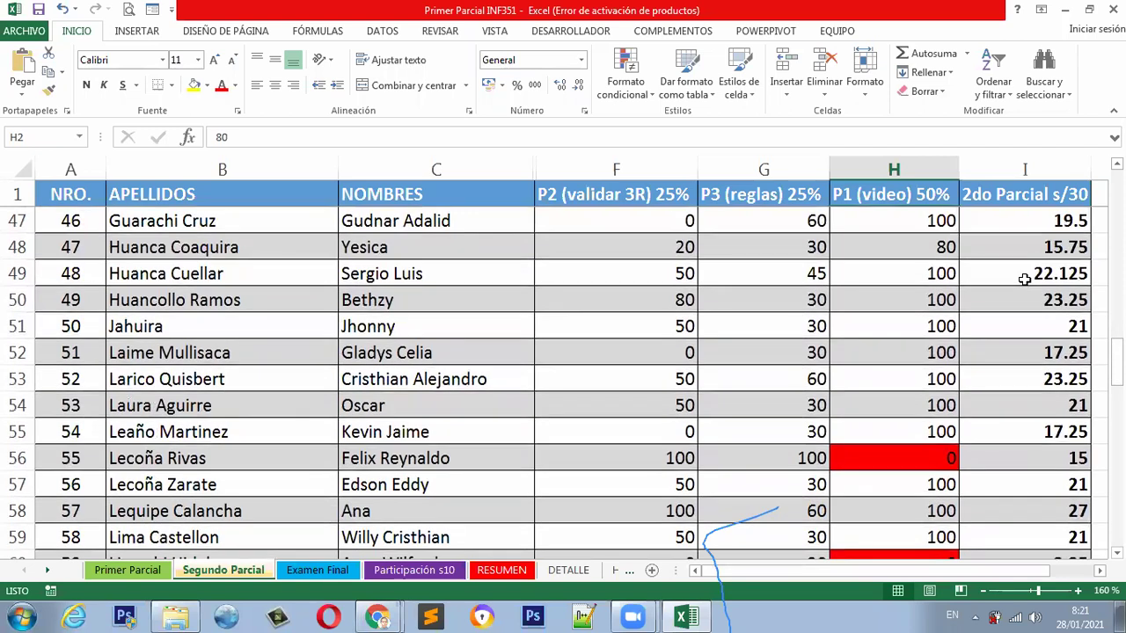
{"action": "scroll", "coordinate": [1025, 280], "scroll_direction": "down", "scroll_amount": 1}
{"action": "scroll", "coordinate": [1025, 280], "scroll_direction": "down", "scroll_amount": 1}
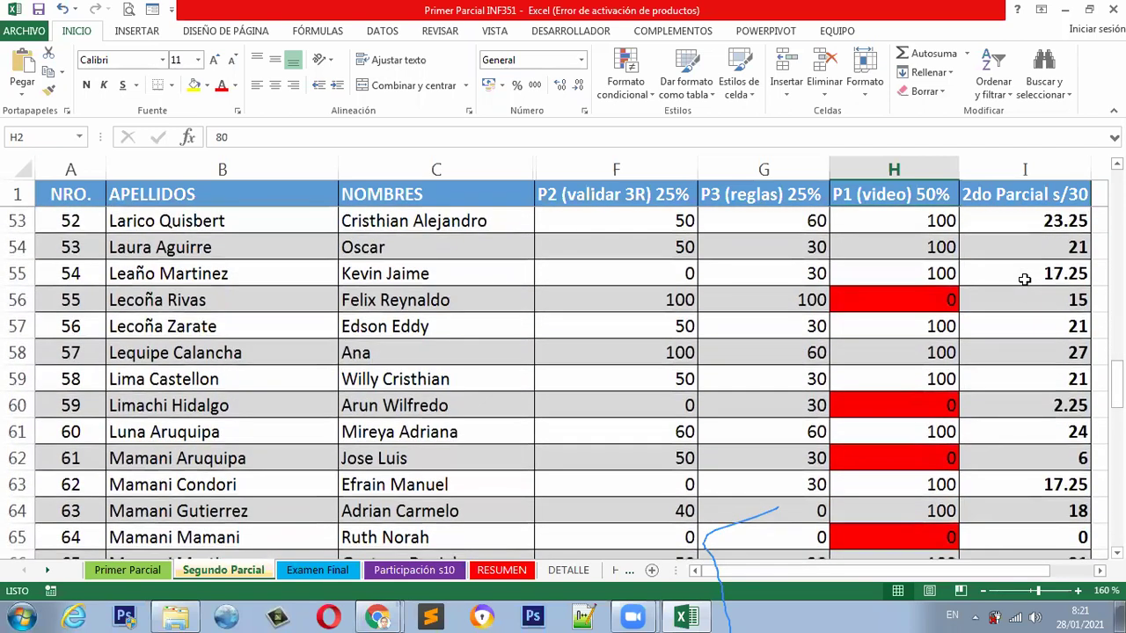
{"action": "scroll", "coordinate": [1025, 280], "scroll_direction": "down", "scroll_amount": 1}
{"action": "scroll", "coordinate": [1024, 279], "scroll_direction": "down", "scroll_amount": 1}
{"action": "scroll", "coordinate": [1025, 280], "scroll_direction": "down", "scroll_amount": 1}
{"action": "scroll", "coordinate": [1025, 280], "scroll_direction": "down", "scroll_amount": 1}
{"action": "scroll", "coordinate": [1025, 279], "scroll_direction": "down", "scroll_amount": 2}
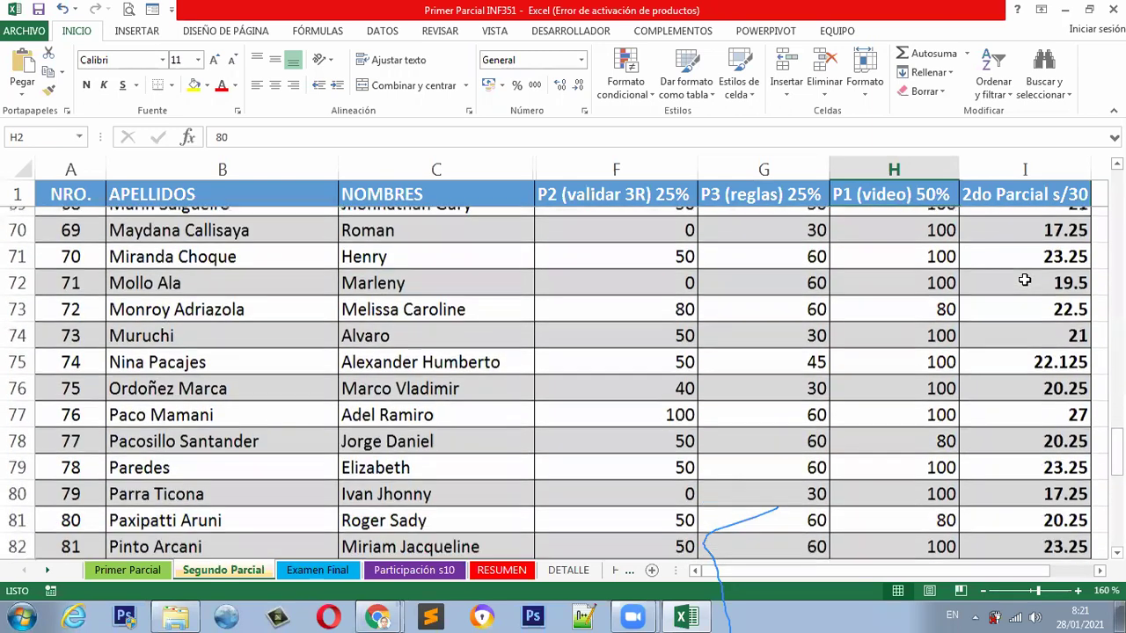
{"action": "scroll", "coordinate": [1025, 279], "scroll_direction": "down", "scroll_amount": 1}
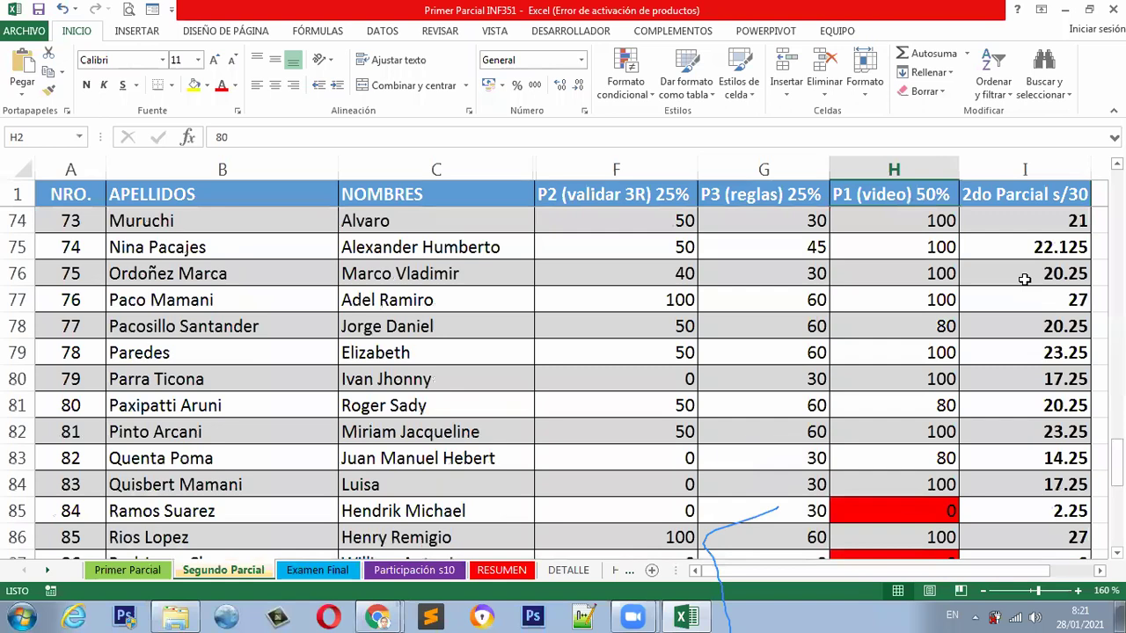
{"action": "scroll", "coordinate": [1025, 280], "scroll_direction": "down", "scroll_amount": 1}
{"action": "scroll", "coordinate": [1024, 280], "scroll_direction": "down", "scroll_amount": 1}
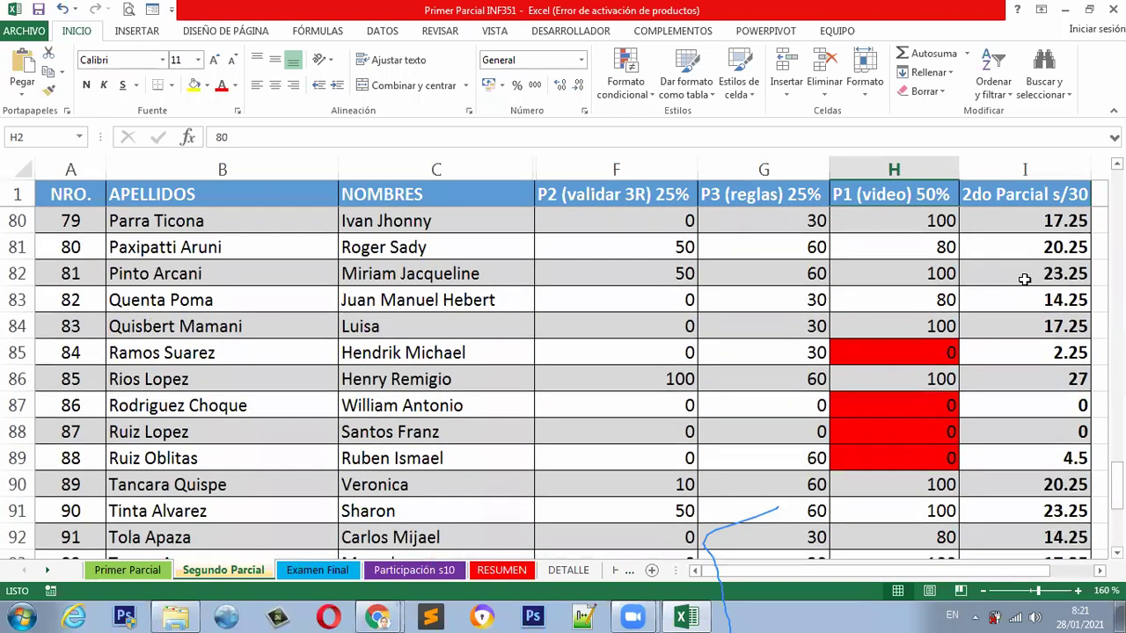
{"action": "scroll", "coordinate": [1025, 280], "scroll_direction": "down", "scroll_amount": 1}
{"action": "scroll", "coordinate": [1025, 280], "scroll_direction": "down", "scroll_amount": 1}
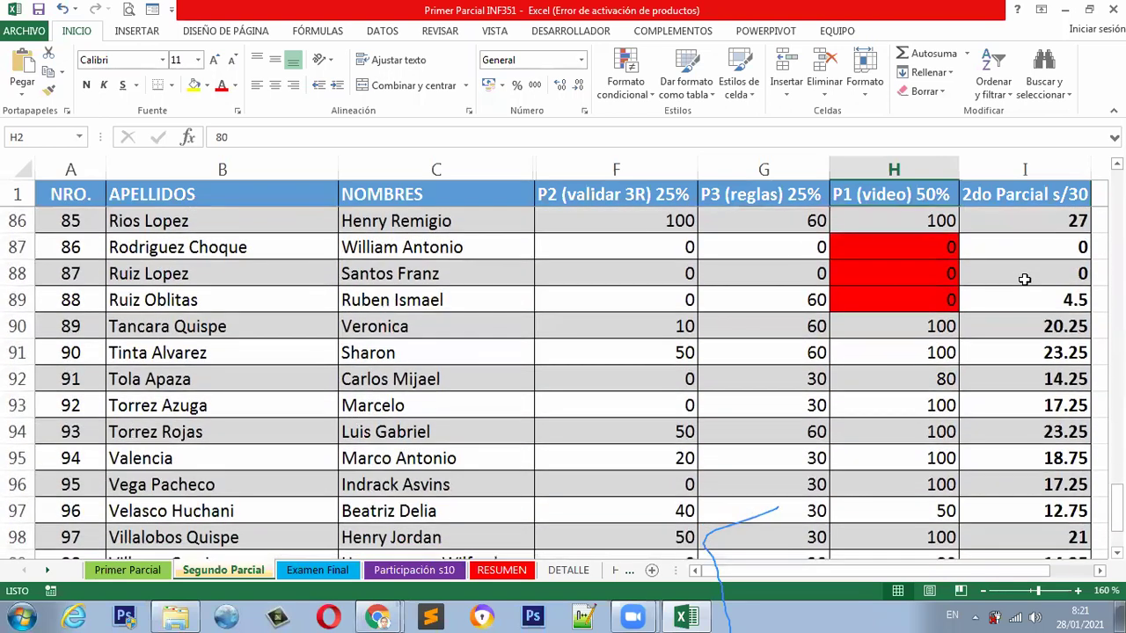
{"action": "scroll", "coordinate": [1025, 280], "scroll_direction": "down", "scroll_amount": 1}
{"action": "scroll", "coordinate": [1025, 279], "scroll_direction": "down", "scroll_amount": 2}
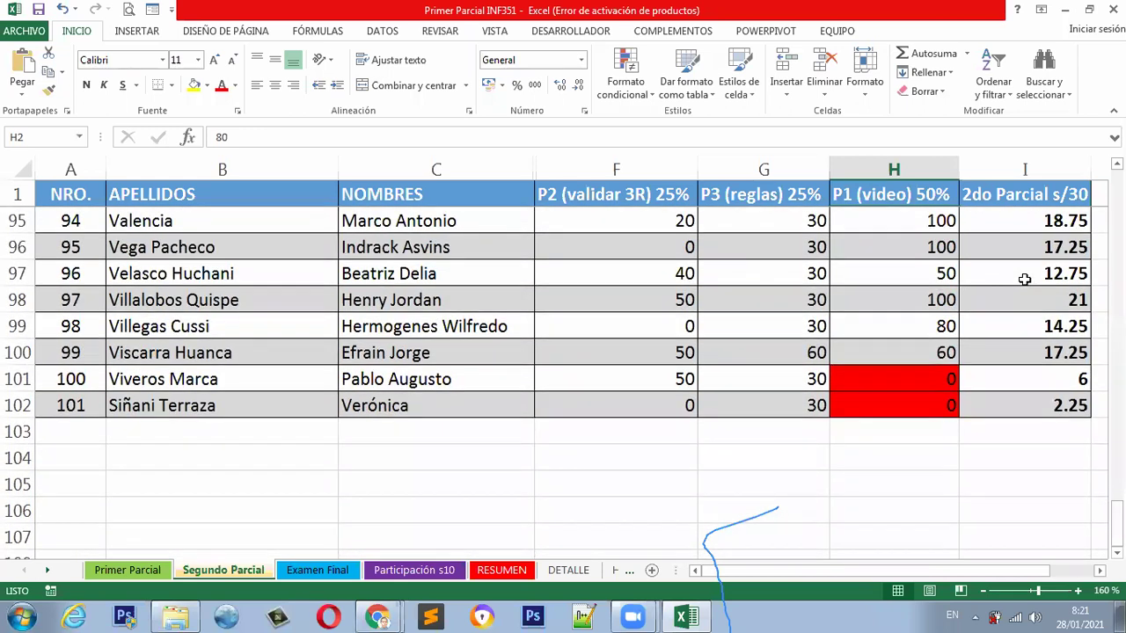
{"action": "scroll", "coordinate": [1025, 279], "scroll_direction": "up", "scroll_amount": 1}
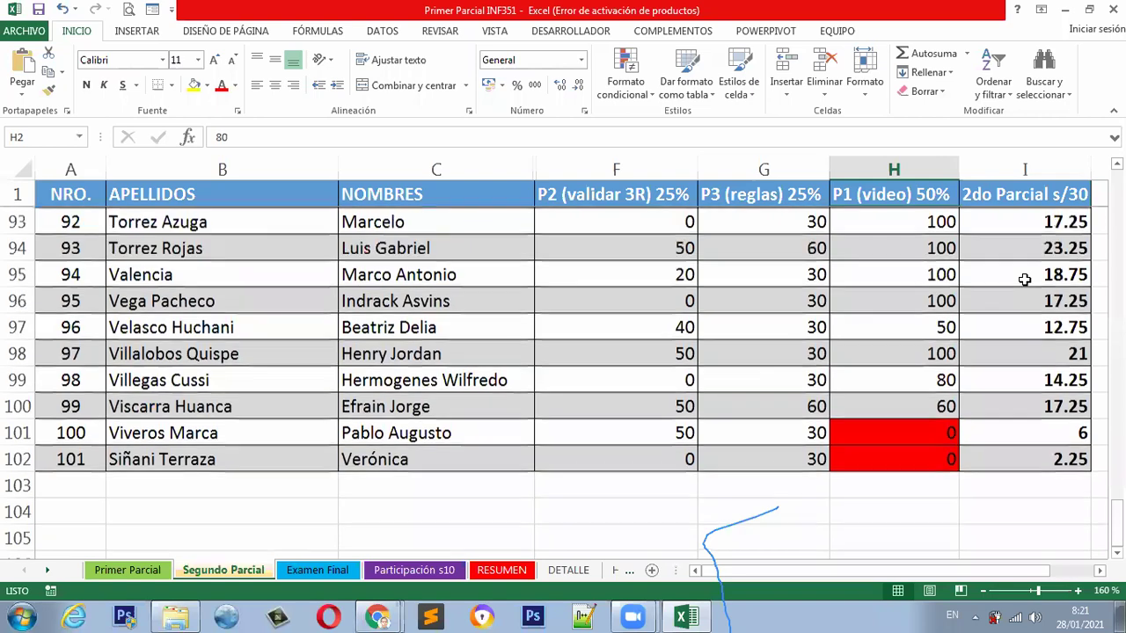
{"action": "scroll", "coordinate": [1025, 280], "scroll_direction": "up", "scroll_amount": 5}
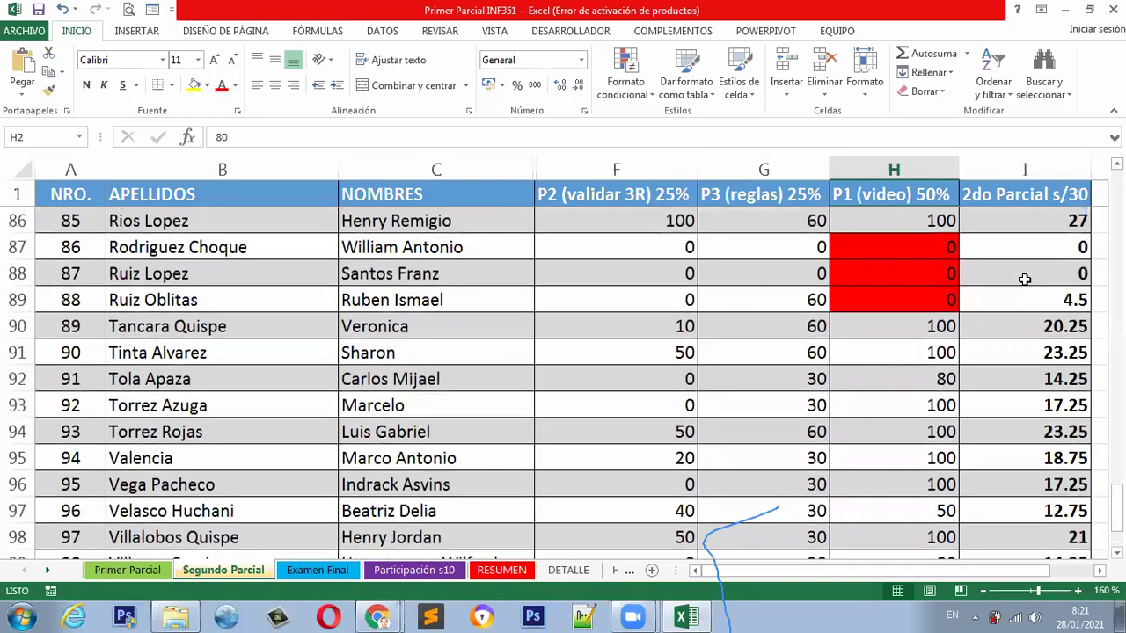
{"action": "scroll", "coordinate": [1024, 280], "scroll_direction": "up", "scroll_amount": 7}
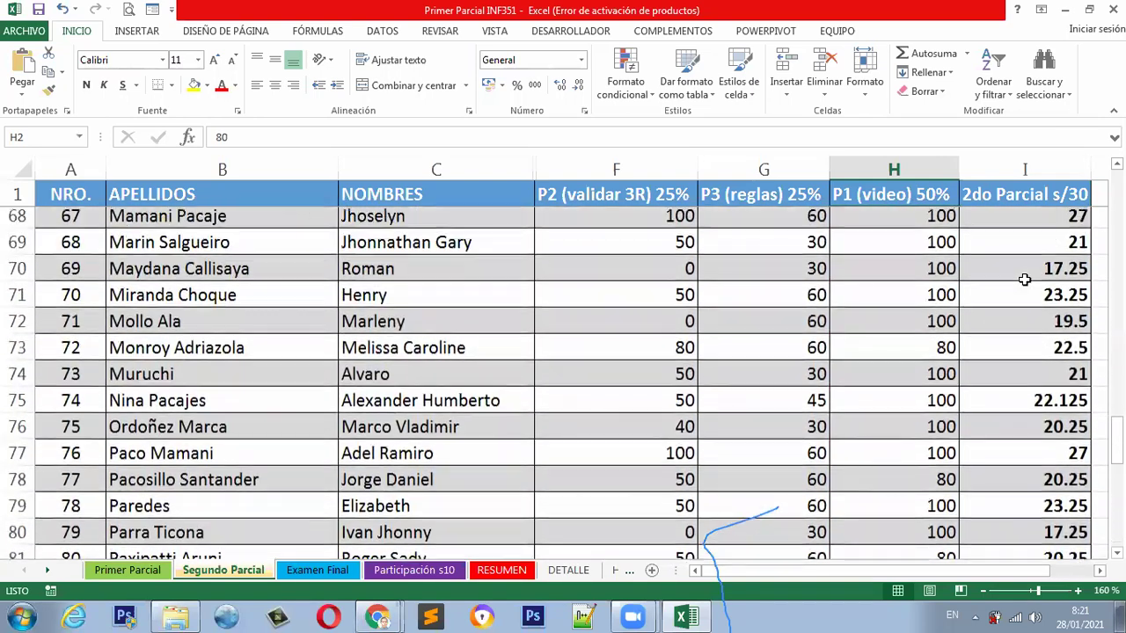
{"action": "scroll", "coordinate": [1025, 280], "scroll_direction": "up", "scroll_amount": 11}
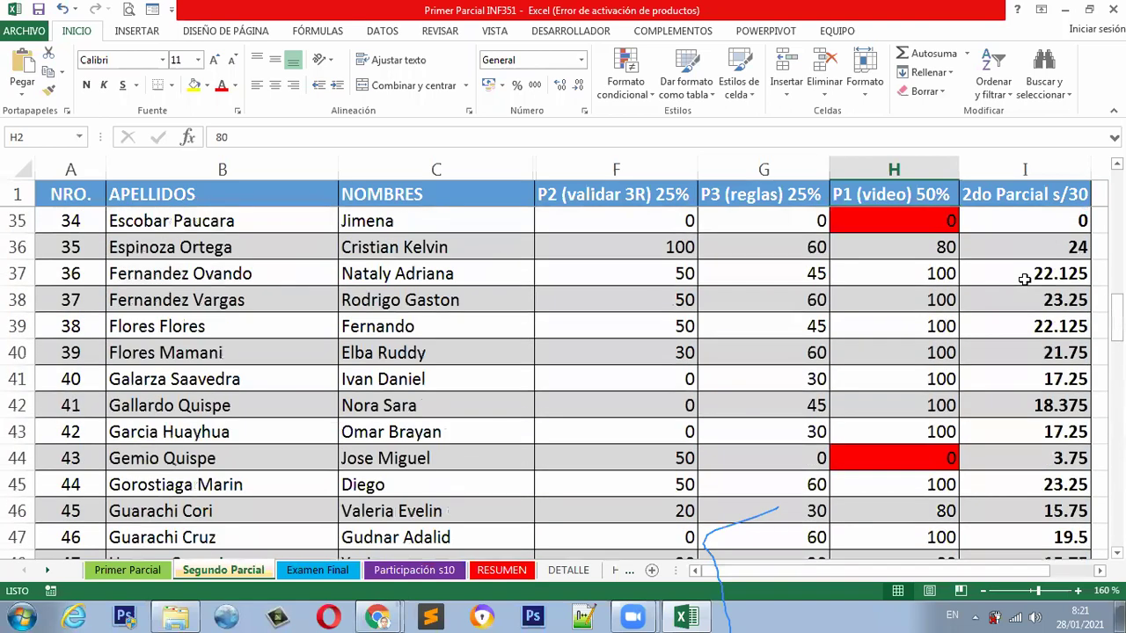
{"action": "scroll", "coordinate": [1025, 280], "scroll_direction": "up", "scroll_amount": 7}
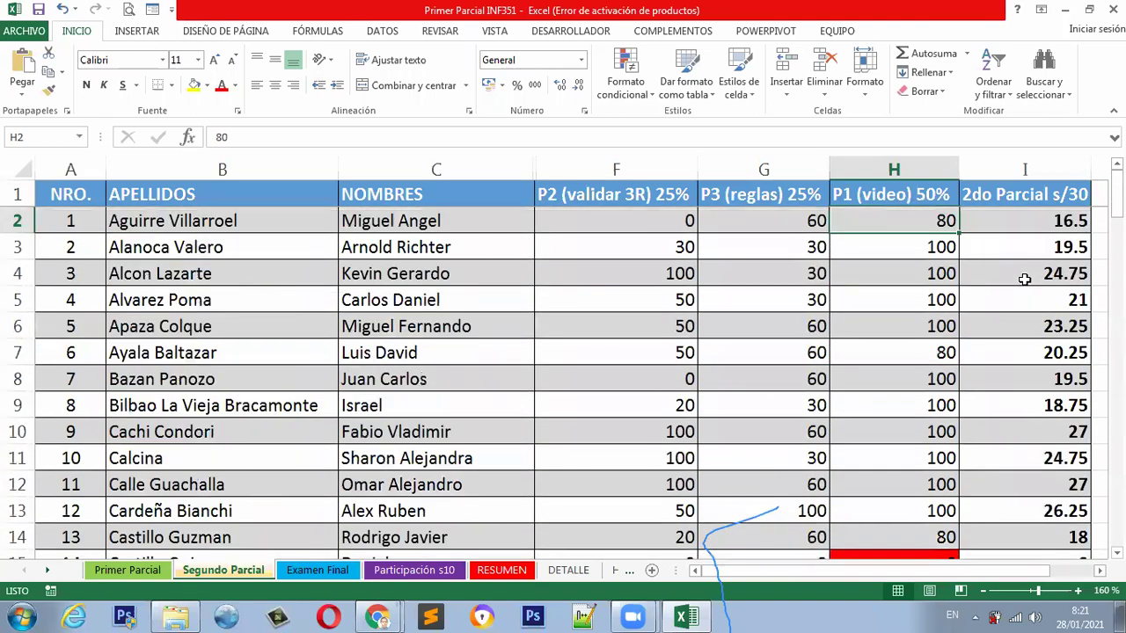
- On the Examen Final sheet, examine the 1. COVID, 2. REGLAS Sis and 3. Arbol Gen columns one after another
{"action": "left_click", "coordinate": [300, 574]}
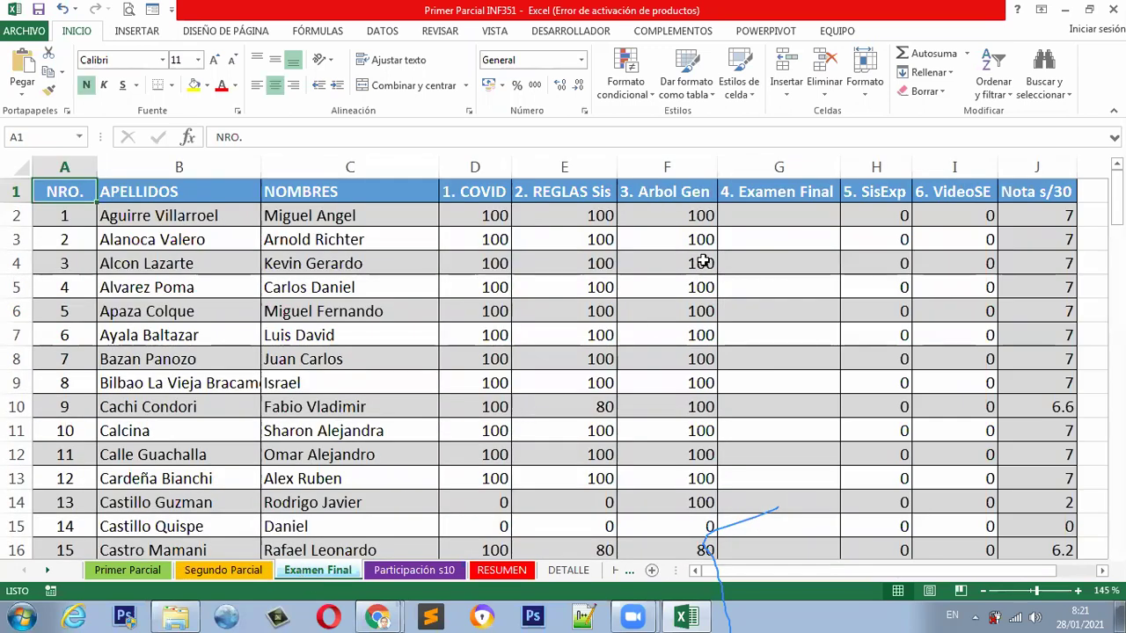
{"action": "left_click", "coordinate": [482, 191]}
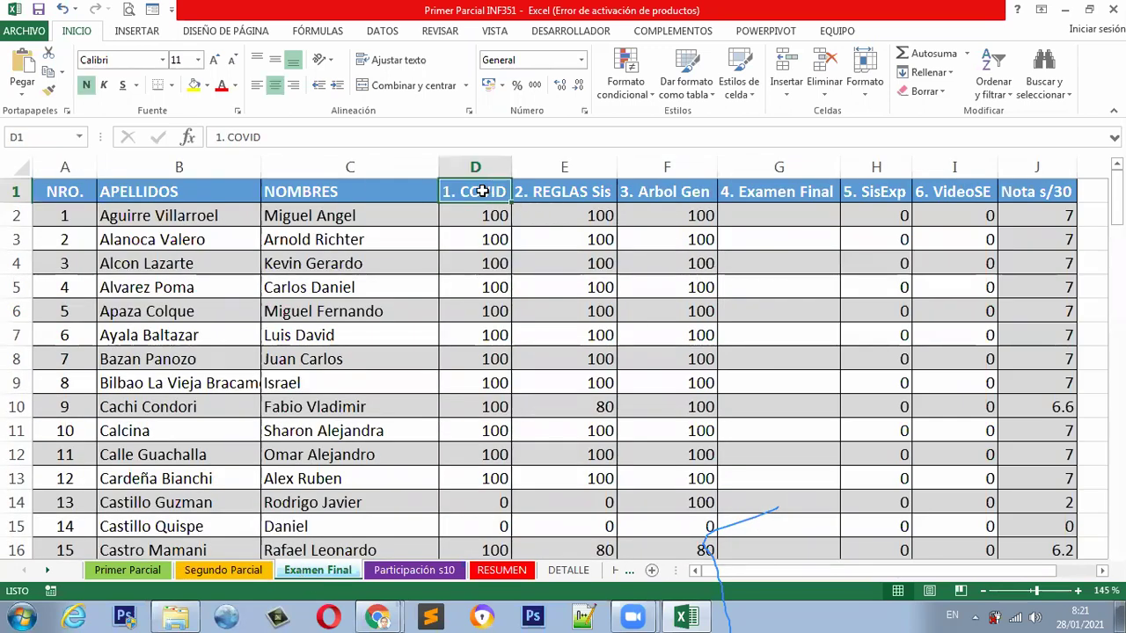
{"action": "left_click", "coordinate": [576, 191]}
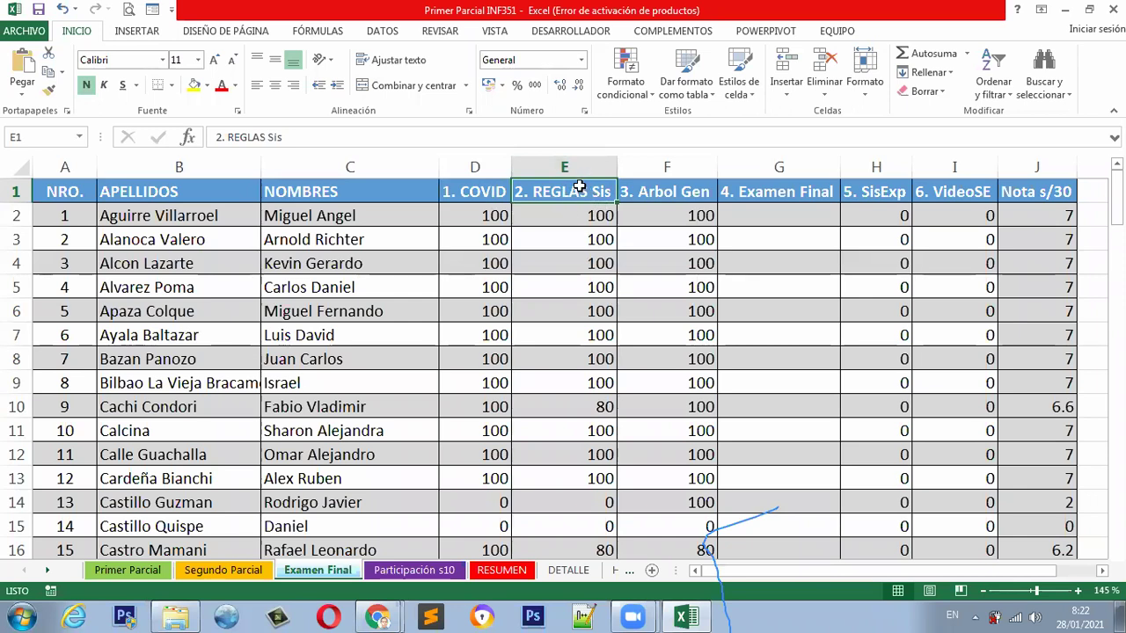
{"action": "left_click", "coordinate": [658, 197]}
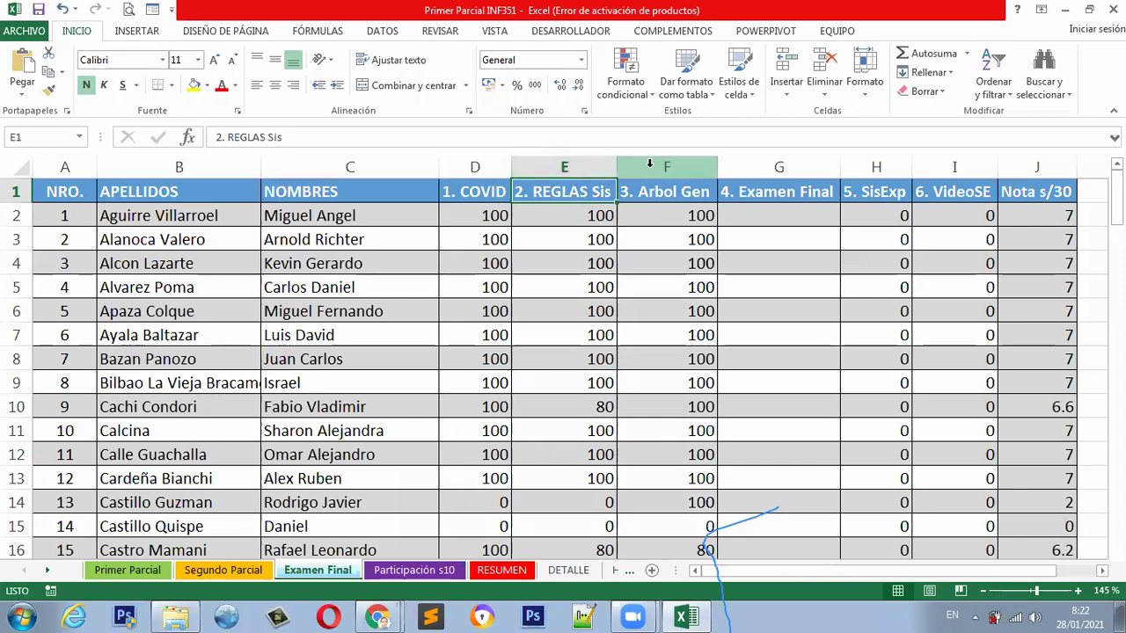
{"action": "key", "text": "ctrl+shift+Down"}
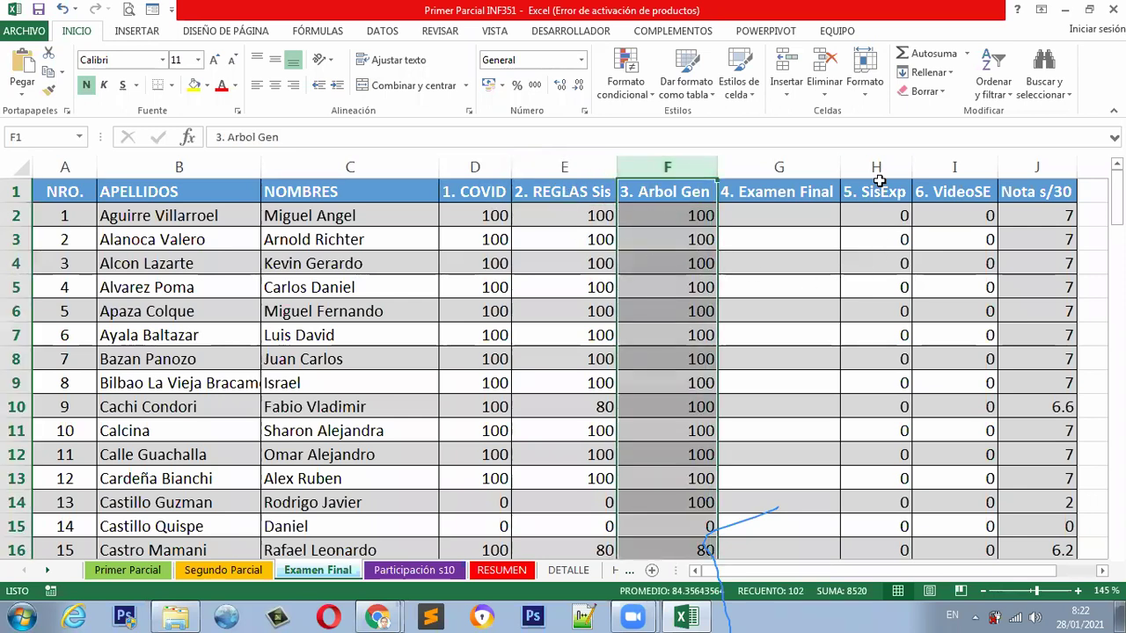
- Examine the 5. SisExp column and its first student's score in H2
{"action": "left_click", "coordinate": [880, 169]}
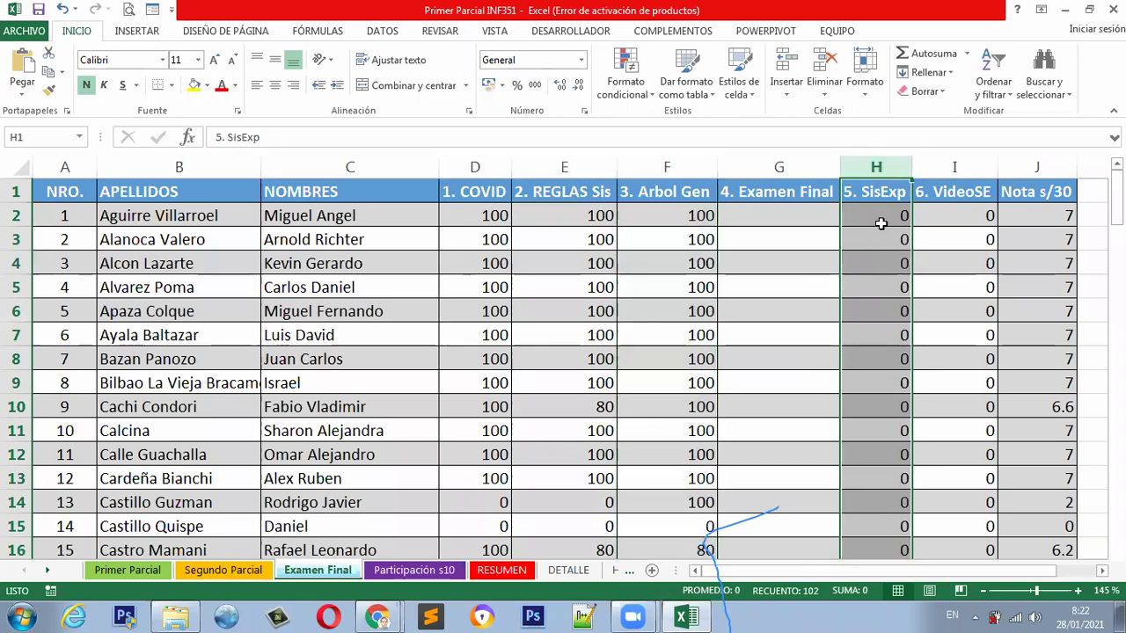
{"action": "left_click", "coordinate": [883, 216]}
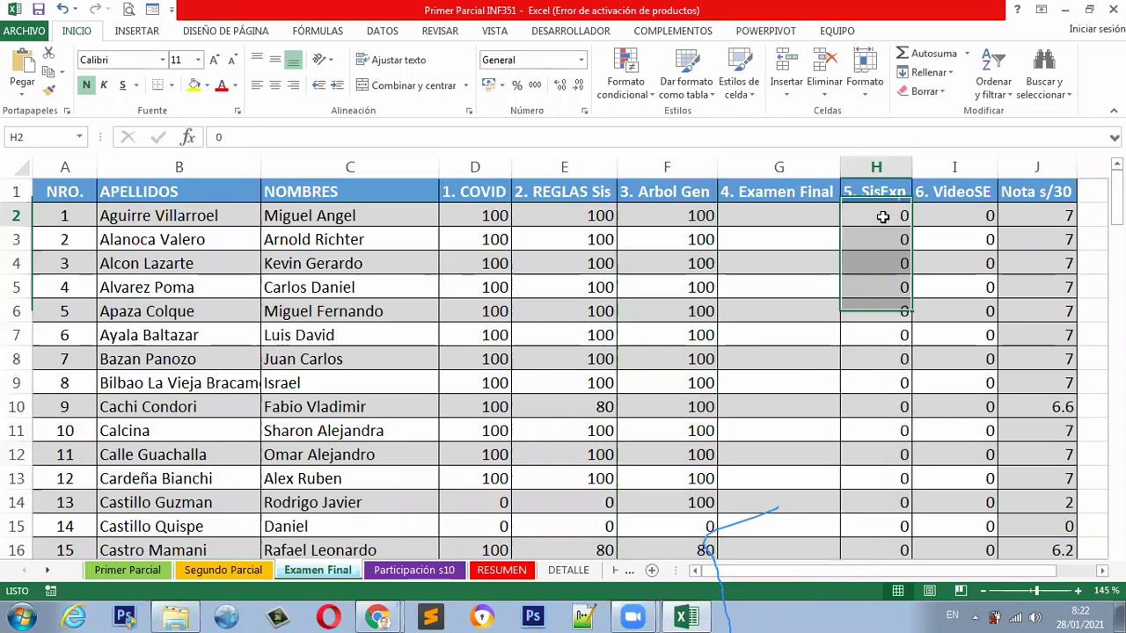
{"action": "left_click", "coordinate": [884, 168]}
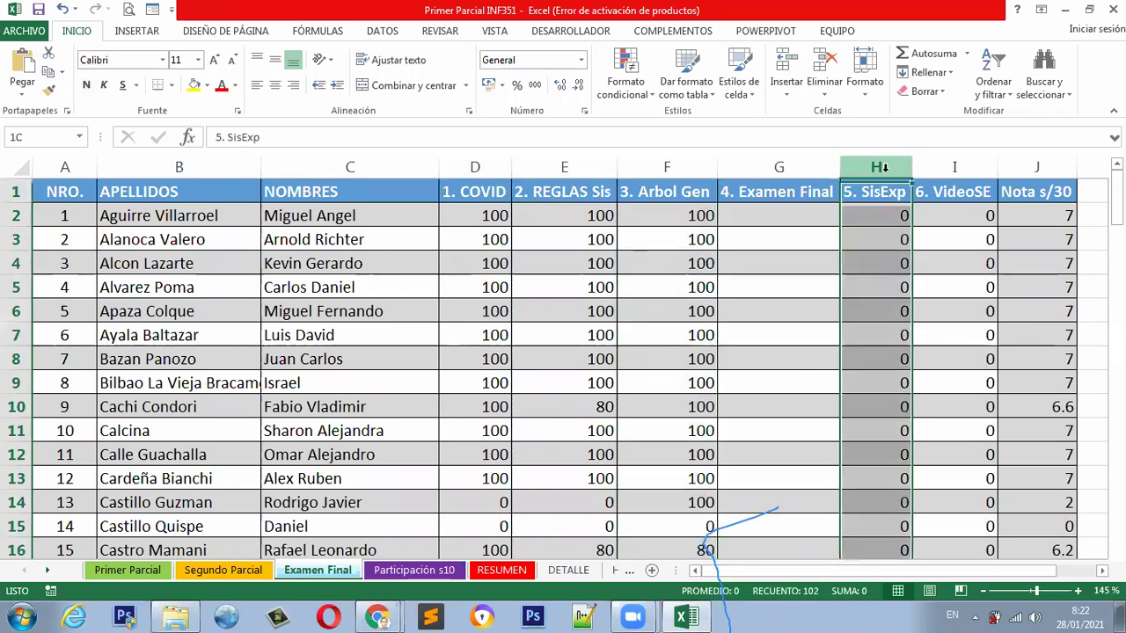
{"action": "left_click", "coordinate": [880, 216]}
{"action": "key", "text": "shift+Down"}
{"action": "key", "text": "shift+Down"}
{"action": "left_click", "coordinate": [881, 217]}
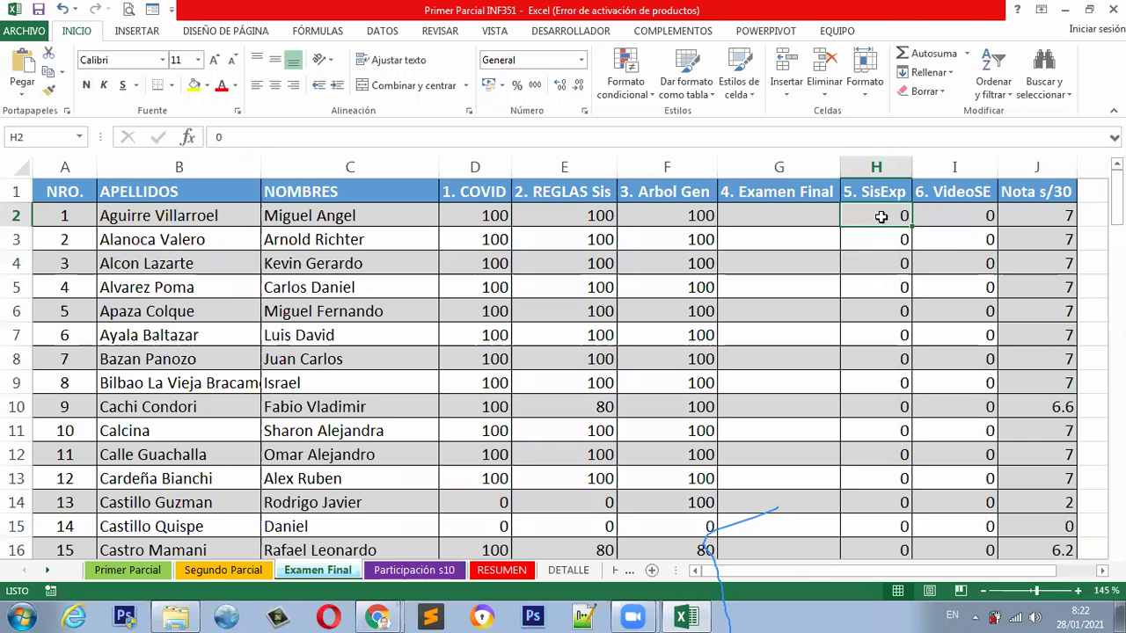
- Inspect the 6. VideoSE score in I2, and review the 5. SisExp and 6. VideoSE columns together for the first students
{"action": "left_click", "coordinate": [974, 217]}
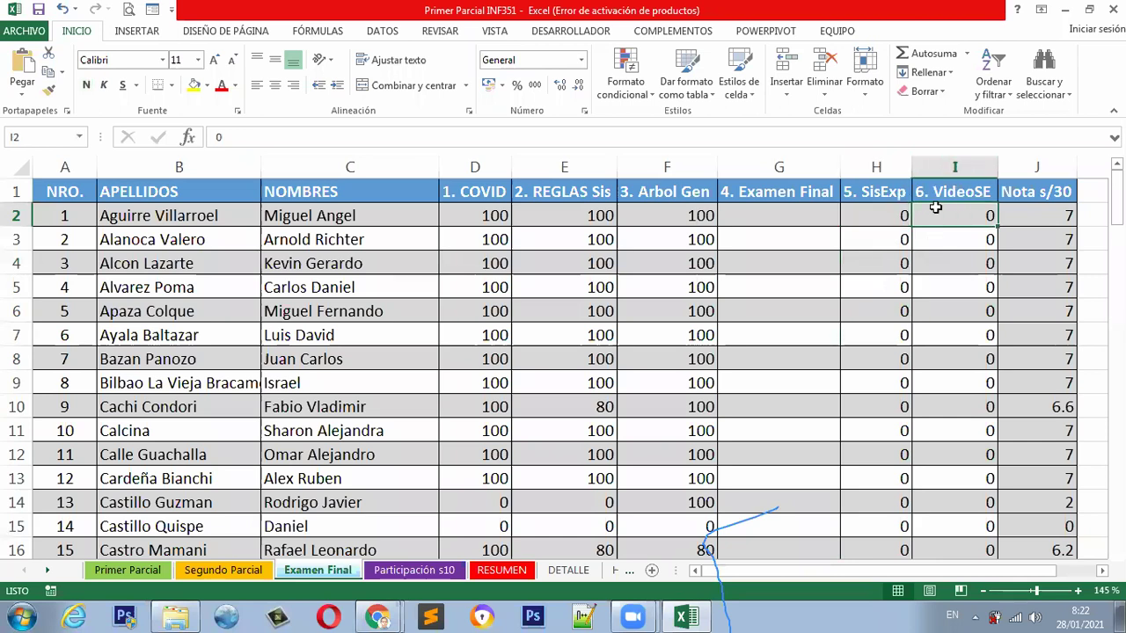
{"action": "left_click_drag", "start_coordinate": [881, 167], "coordinate": [938, 183]}
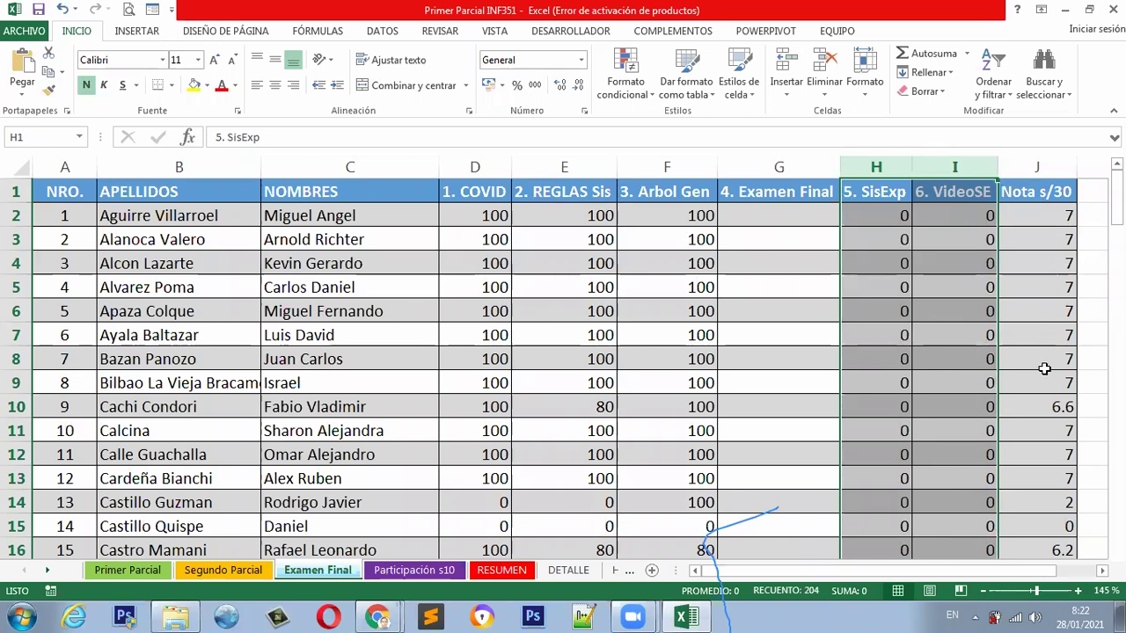
{"action": "scroll", "coordinate": [1042, 374], "scroll_direction": "down", "scroll_amount": 2}
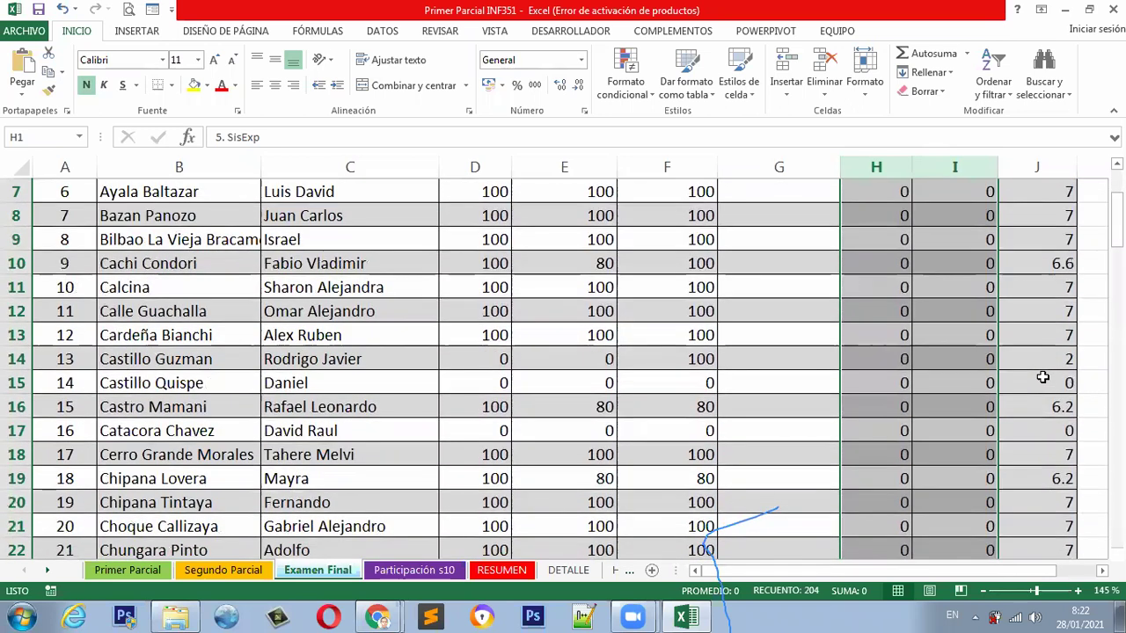
{"action": "scroll", "coordinate": [1043, 376], "scroll_direction": "up", "scroll_amount": 2}
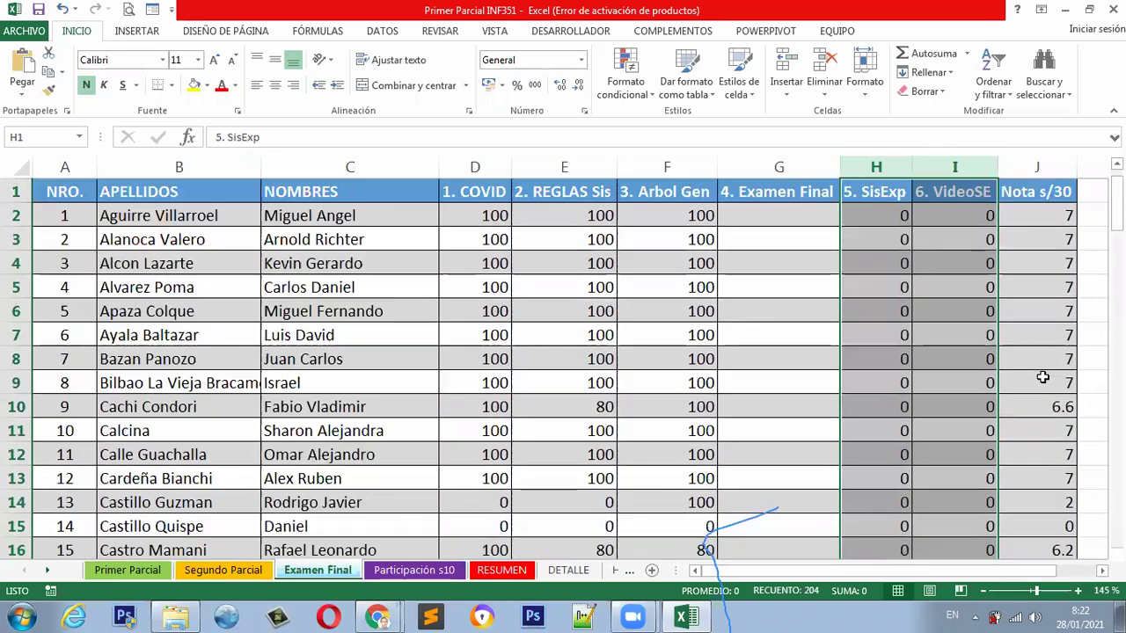
- Check the first student's 5. SisExp and 6. VideoSE scores, and examine the 4. Examen Final column and its cell G2
{"action": "left_click", "coordinate": [885, 215]}
{"action": "left_click", "coordinate": [972, 220]}
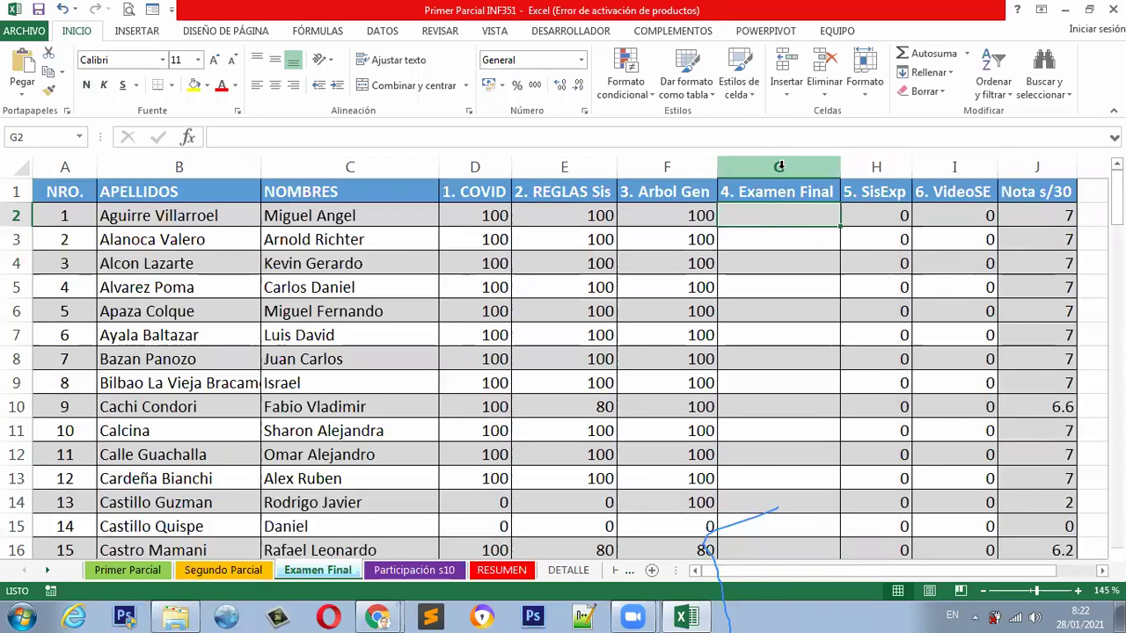
{"action": "left_click", "coordinate": [780, 167]}
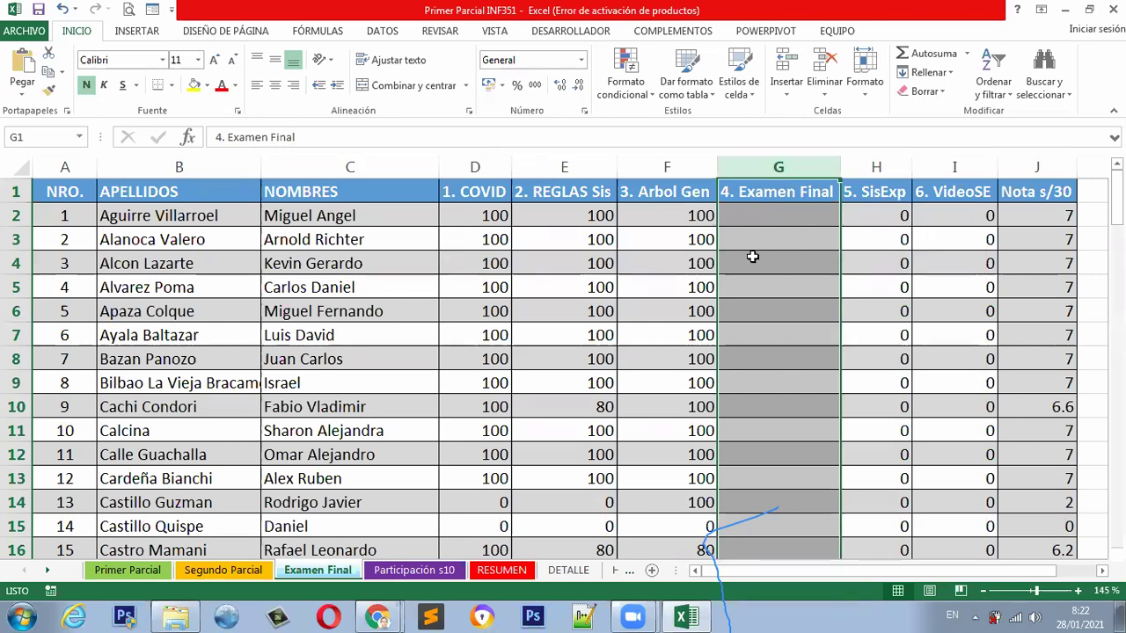
{"action": "left_click", "coordinate": [776, 216]}
{"action": "left_click", "coordinate": [778, 167]}
{"action": "left_click", "coordinate": [431, 291]}
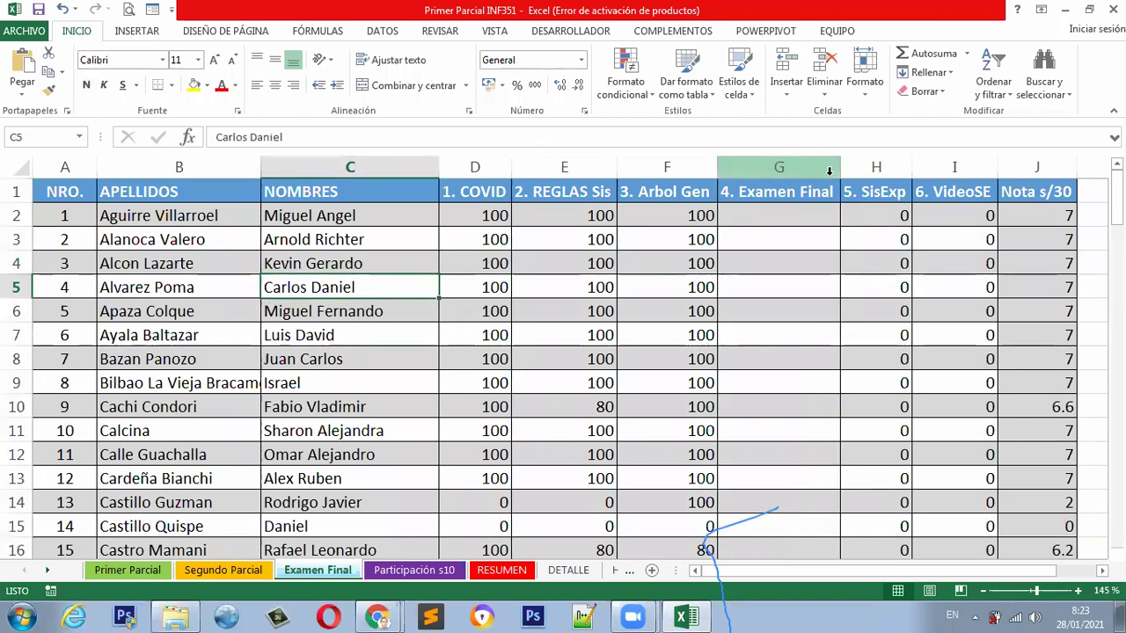
- Review the 5. SisExp and 6. VideoSE columns together down to the last student and back to the first row
{"action": "left_click_drag", "start_coordinate": [877, 168], "coordinate": [930, 176]}
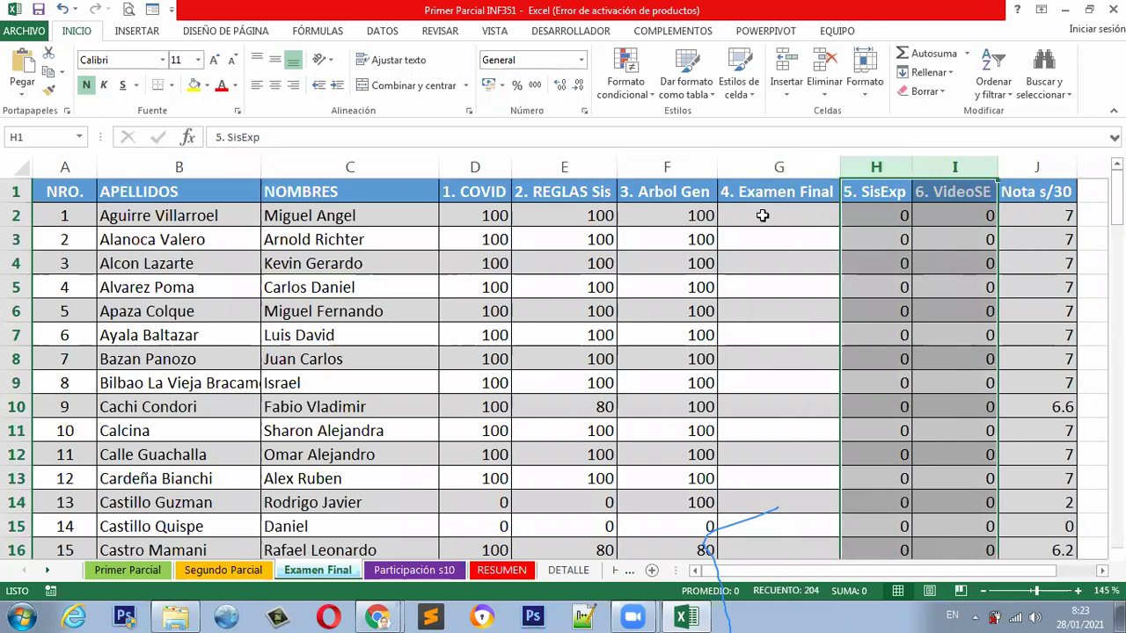
{"action": "scroll", "coordinate": [765, 272], "scroll_direction": "down", "scroll_amount": 3}
{"action": "scroll", "coordinate": [764, 274], "scroll_direction": "down", "scroll_amount": 4}
{"action": "scroll", "coordinate": [762, 278], "scroll_direction": "down", "scroll_amount": 1}
{"action": "scroll", "coordinate": [861, 356], "scroll_direction": "down", "scroll_amount": 1}
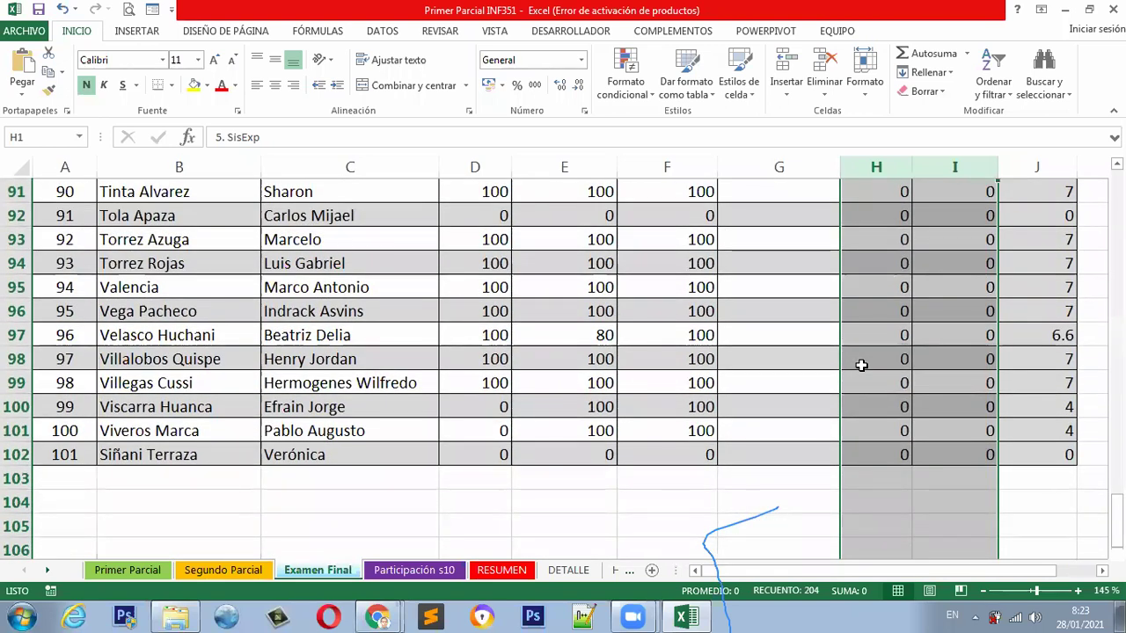
{"action": "scroll", "coordinate": [861, 365], "scroll_direction": "up", "scroll_amount": 15}
{"action": "scroll", "coordinate": [863, 367], "scroll_direction": "up", "scroll_amount": 11}
{"action": "scroll", "coordinate": [863, 367], "scroll_direction": "up", "scroll_amount": 4}
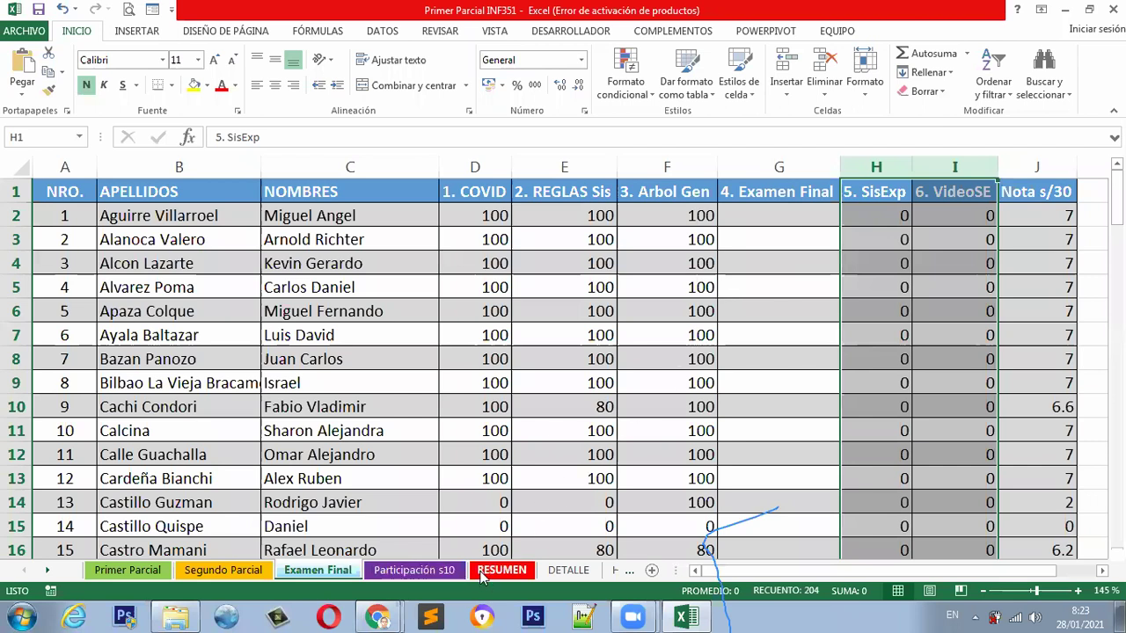
- Open the Participación s10 sheet and examine the first student's Part/10 score and the whole Part/10 column
{"action": "left_click", "coordinate": [432, 573]}
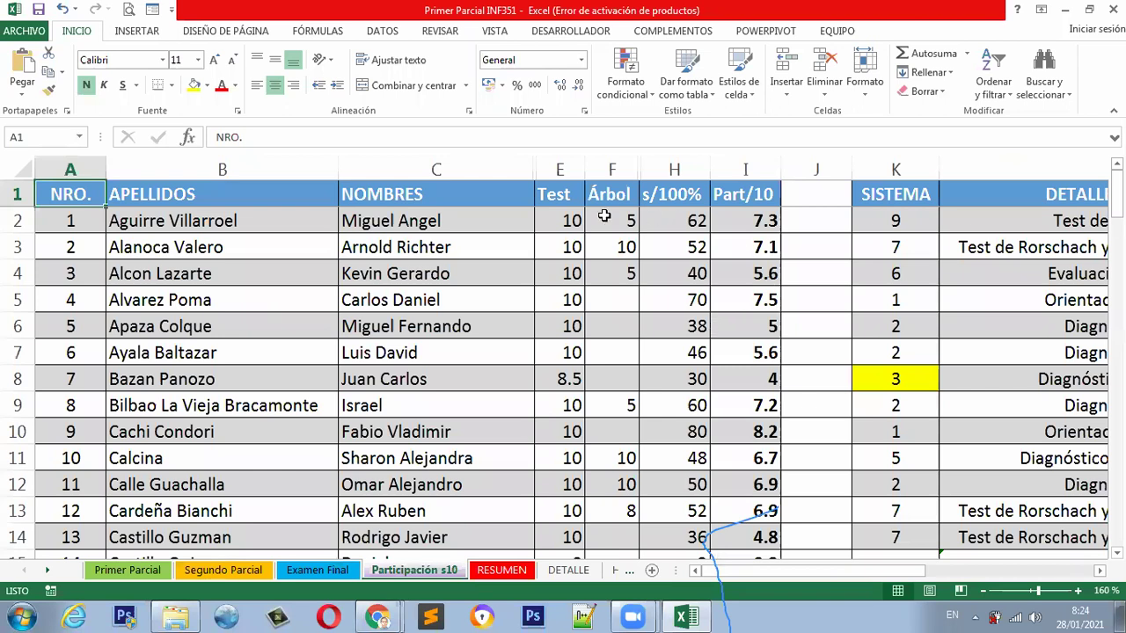
{"action": "left_click", "coordinate": [772, 221]}
{"action": "left_click", "coordinate": [766, 165]}
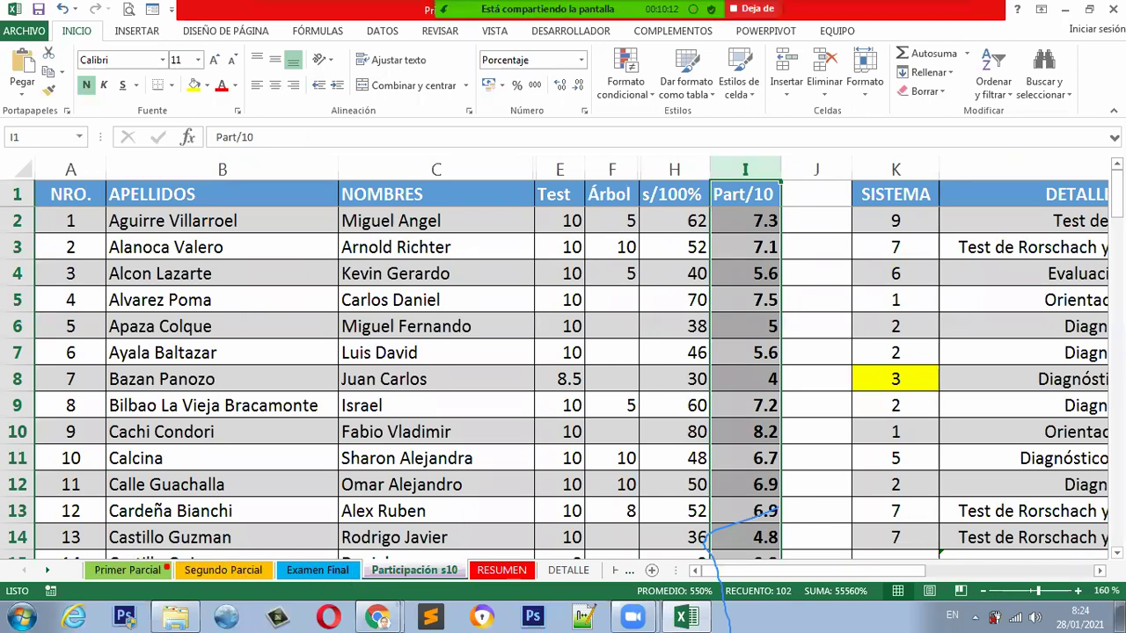
- Annotate the screen with red arrows pointing at the Primer Parcial and Segundo Parcial sheet names, each labelled 30
{"action": "left_click_drag", "start_coordinate": [128, 564], "coordinate": [168, 483]}
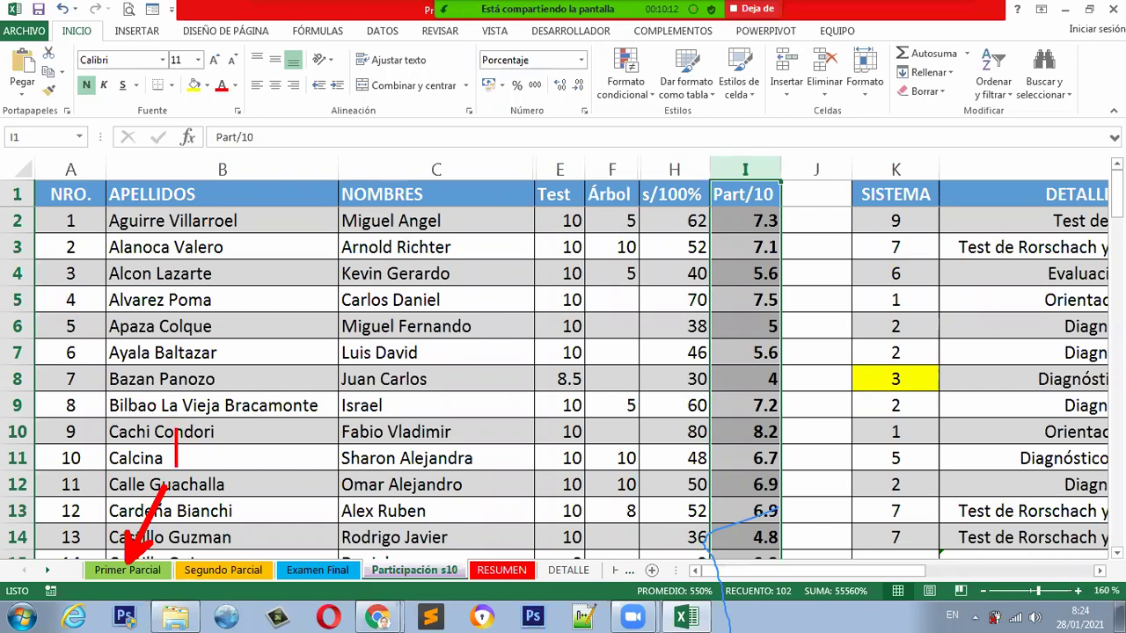
{"action": "type", "text": "30"}
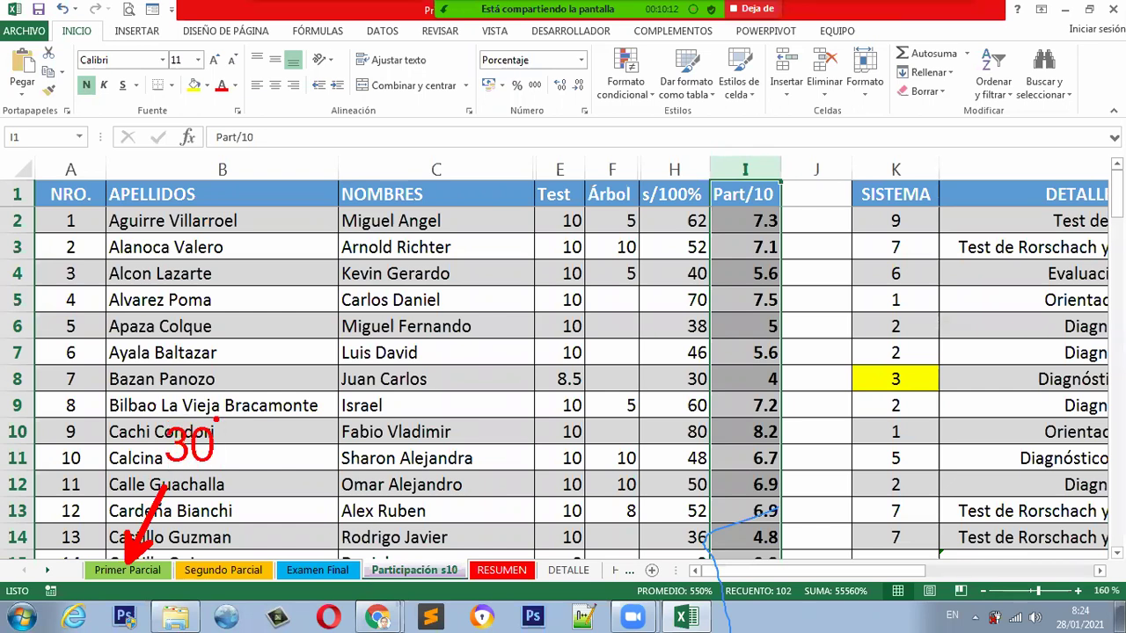
{"action": "left_click_drag", "start_coordinate": [228, 551], "coordinate": [262, 480]}
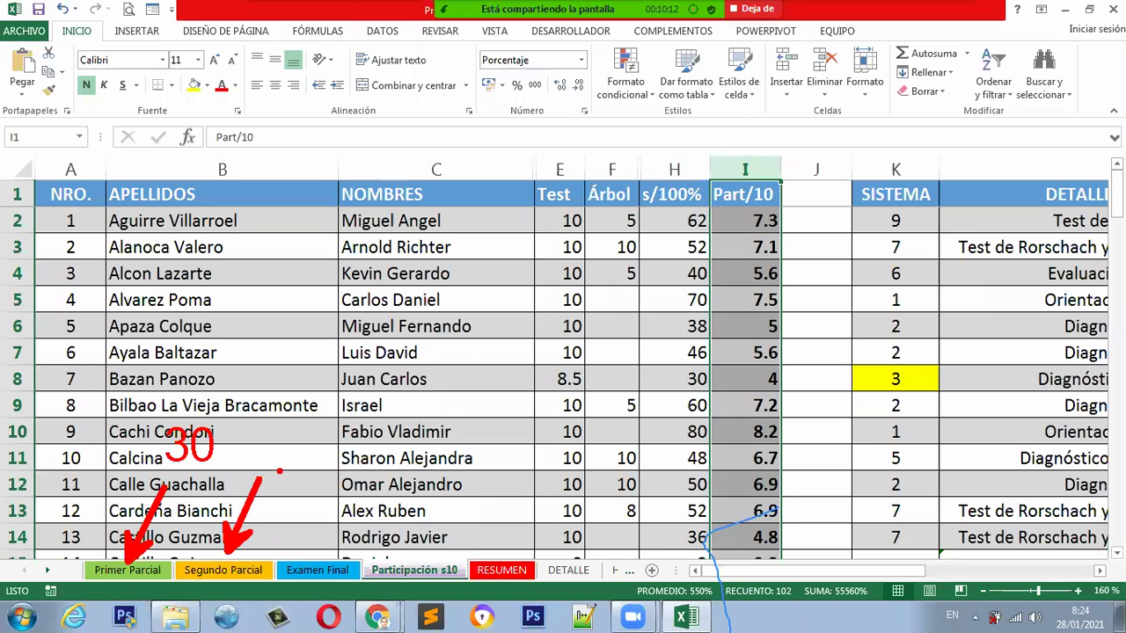
{"action": "left_click", "coordinate": [263, 440]}
{"action": "type", "text": "30"}
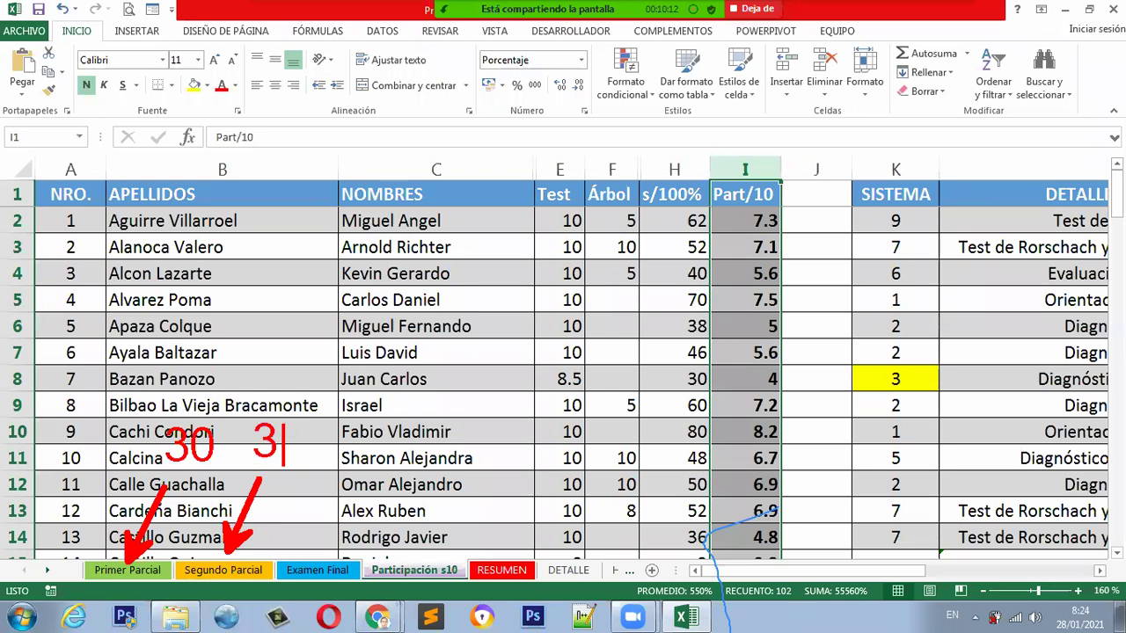
- Draw a red annotation arrow pointing at the Examen Final sheet name and label it 30
{"action": "left_click_drag", "start_coordinate": [328, 557], "coordinate": [366, 464]}
{"action": "left_click_drag", "start_coordinate": [361, 420], "coordinate": [360, 456]}
{"action": "left_click_drag", "start_coordinate": [395, 417], "coordinate": [393, 419]}
{"action": "left_click_drag", "start_coordinate": [411, 417], "coordinate": [411, 440]}
{"action": "key", "text": "ctrl+z"}
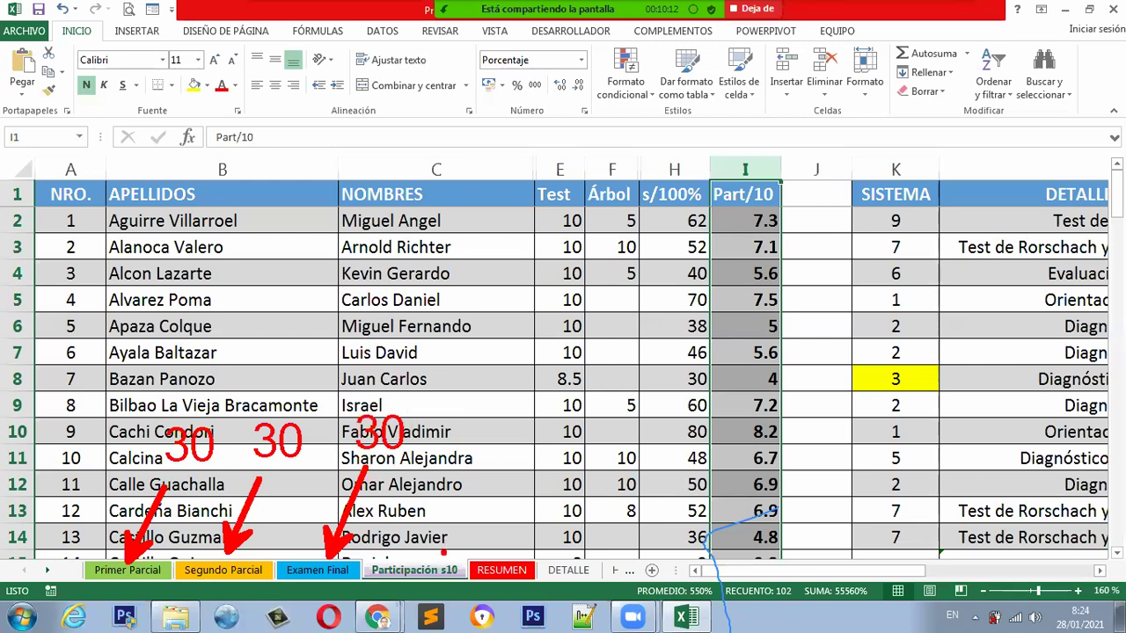
- Draw a red annotation arrow labelled 10 pointing at the Participación s10 sheet name, and clear the screen annotations
{"action": "left_click_drag", "start_coordinate": [433, 554], "coordinate": [457, 491]}
{"action": "left_click_drag", "start_coordinate": [428, 528], "coordinate": [452, 535]}
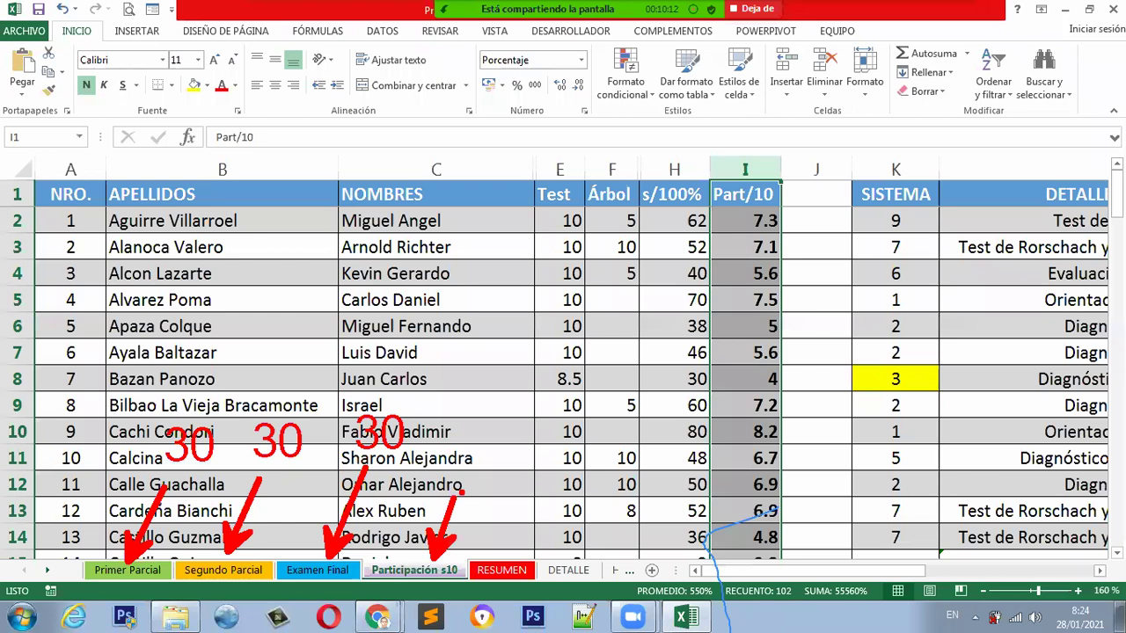
{"action": "mouse_move", "coordinate": [461, 440]}
{"action": "left_mouse_down"}
{"action": "mouse_move", "coordinate": [462, 482]}
{"action": "mouse_move", "coordinate": [484, 475]}
{"action": "mouse_move", "coordinate": [494, 440]}
{"action": "left_mouse_up"}
{"action": "left_click_drag", "start_coordinate": [511, 440], "coordinate": [512, 475]}
{"action": "key", "text": "ctrl+z"}
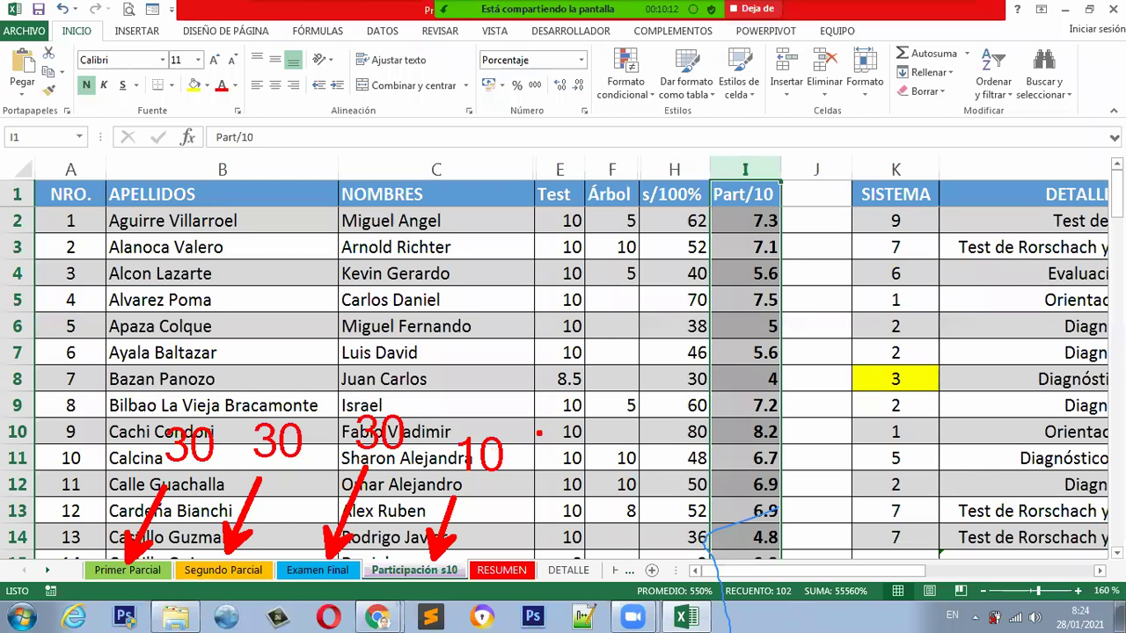
{"action": "key", "text": "Escape"}
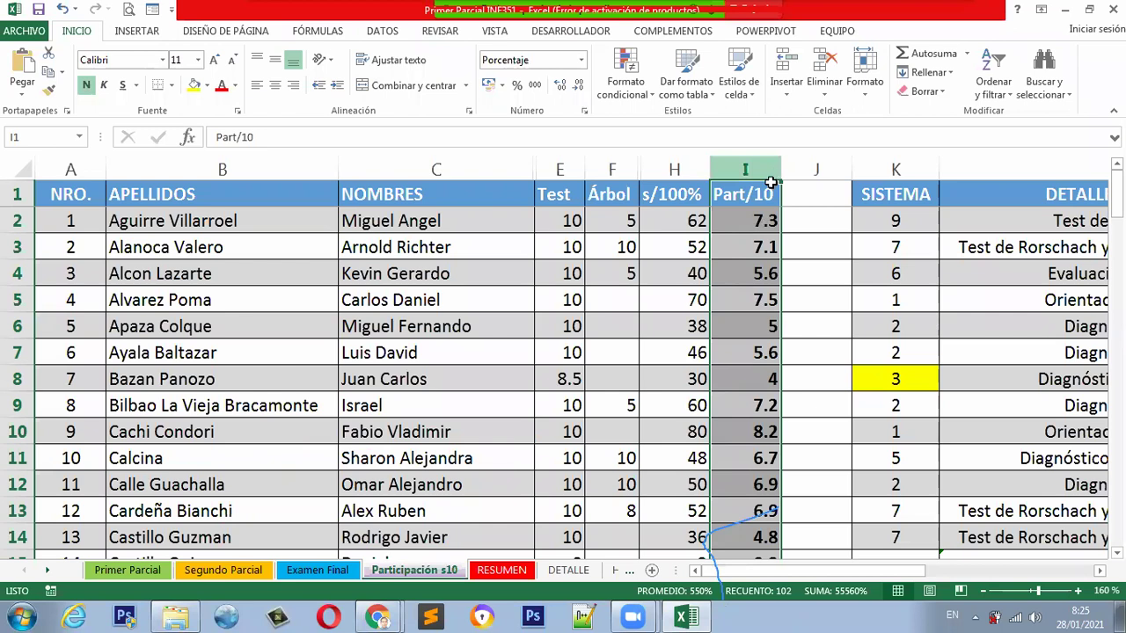
- Inspect the Part/10 formula in I2, and review the Part/10 scores down to the last student
{"action": "left_click", "coordinate": [770, 223]}
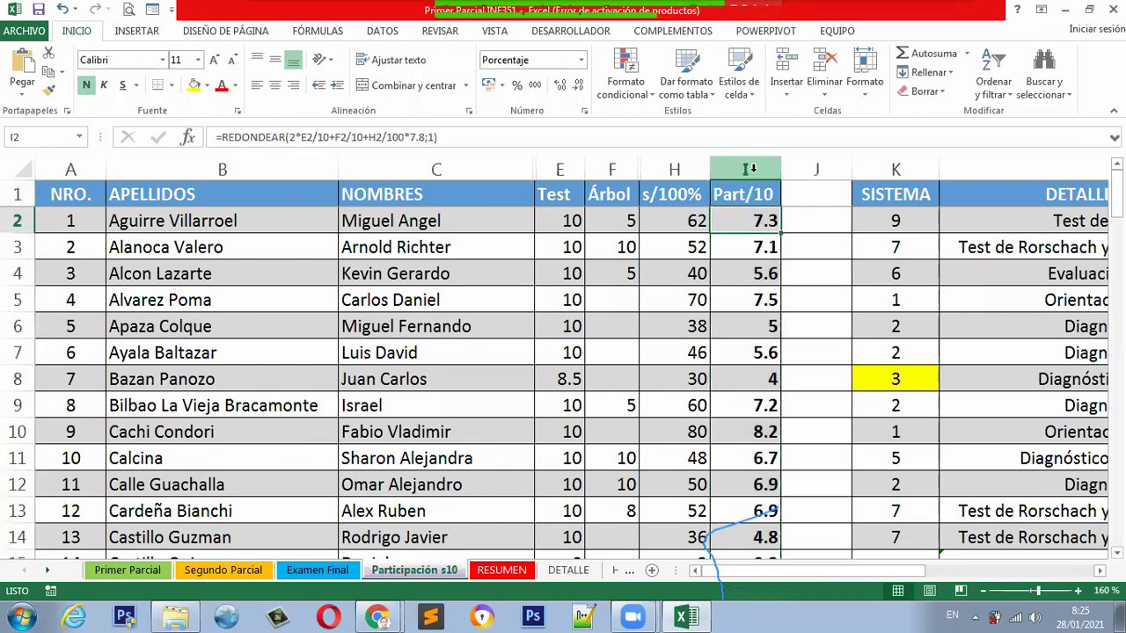
{"action": "left_click", "coordinate": [752, 170]}
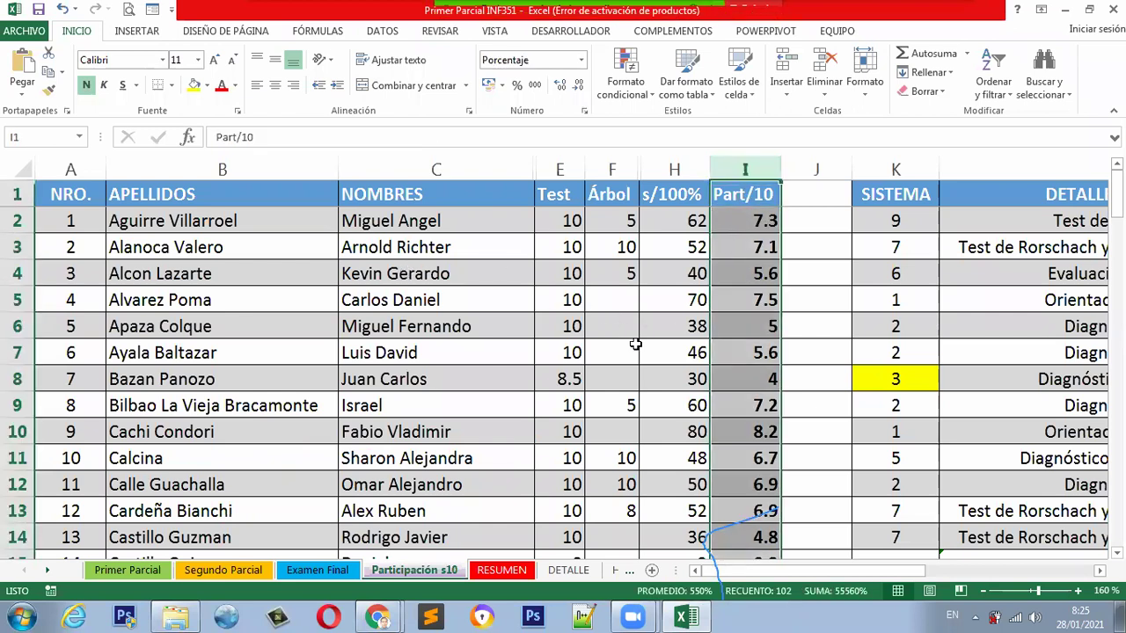
{"action": "scroll", "coordinate": [637, 345], "scroll_direction": "down", "scroll_amount": 1}
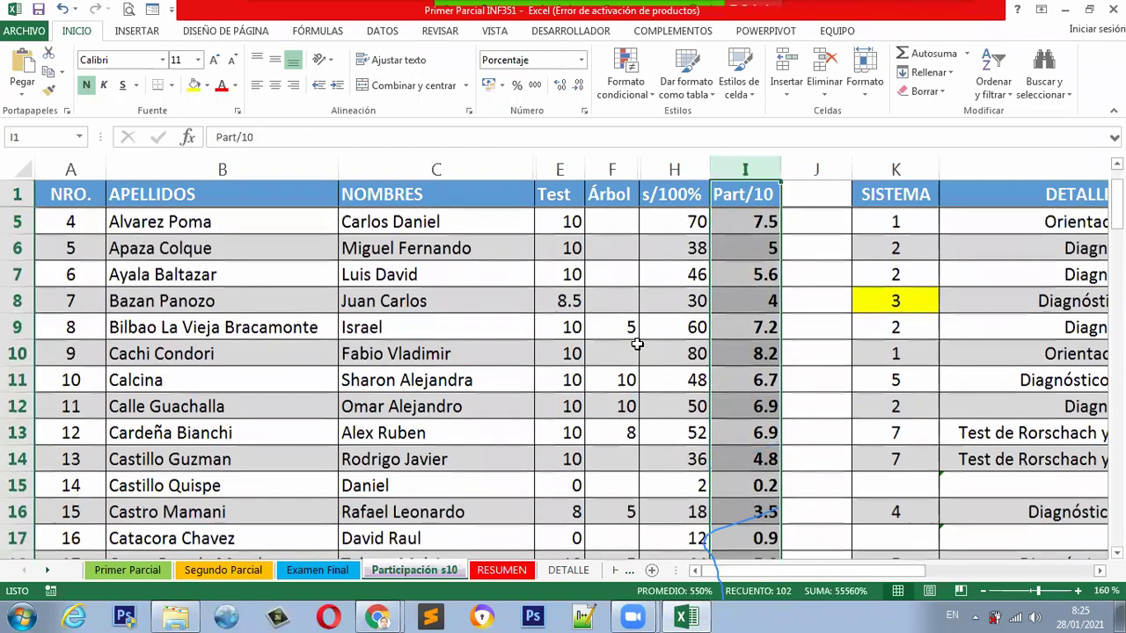
{"action": "scroll", "coordinate": [637, 345], "scroll_direction": "down", "scroll_amount": 2}
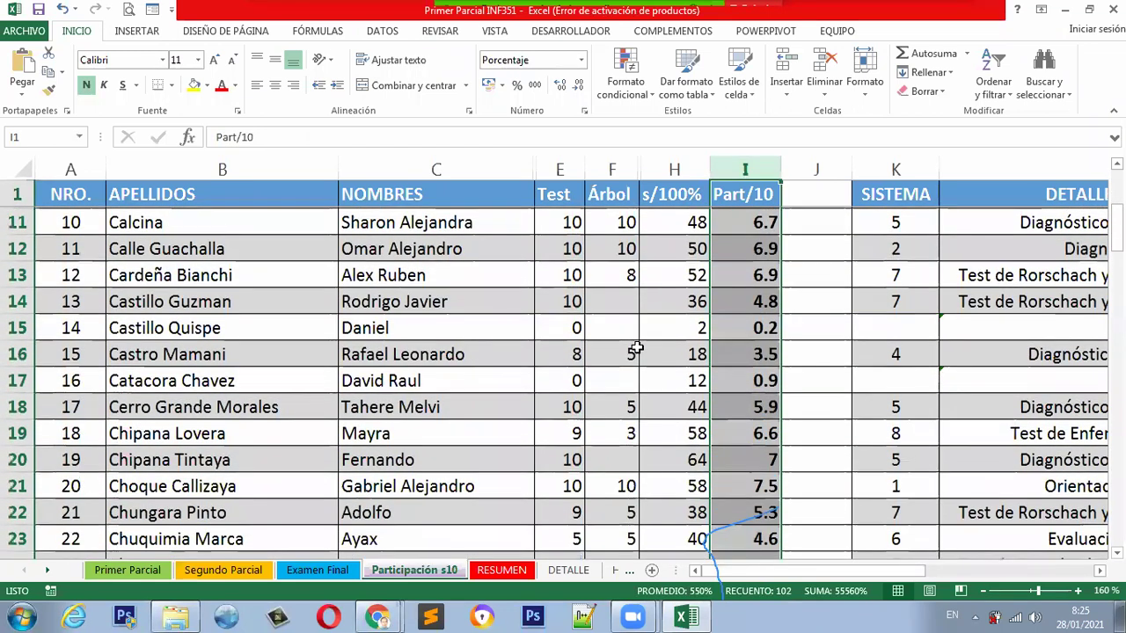
{"action": "scroll", "coordinate": [637, 348], "scroll_direction": "down", "scroll_amount": 1}
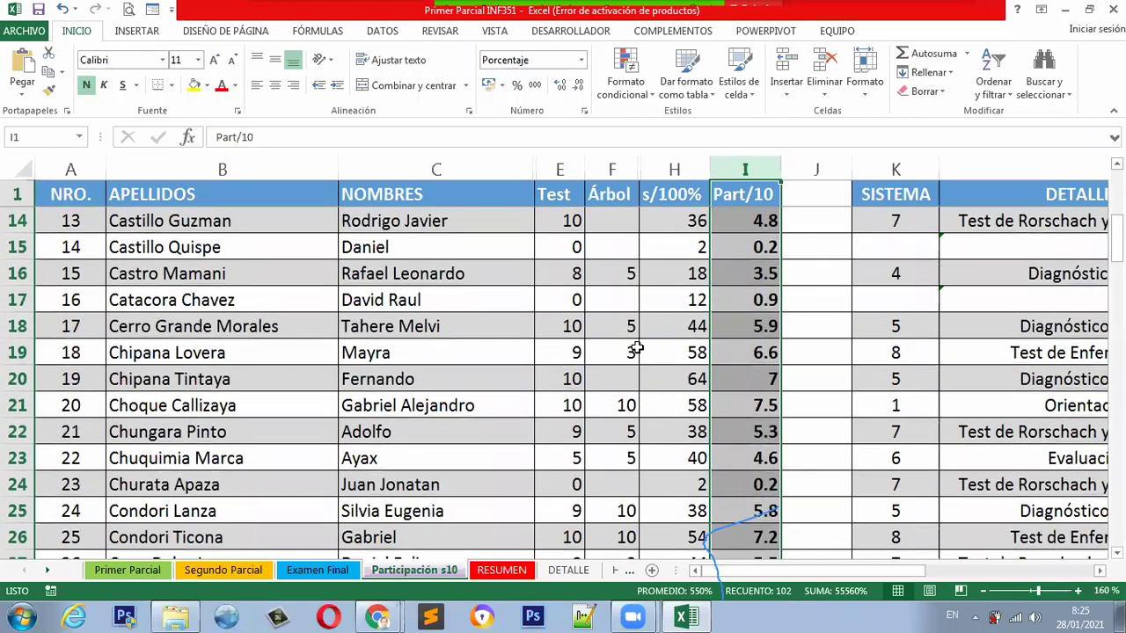
{"action": "scroll", "coordinate": [637, 349], "scroll_direction": "down", "scroll_amount": 1}
{"action": "scroll", "coordinate": [637, 349], "scroll_direction": "down", "scroll_amount": 1}
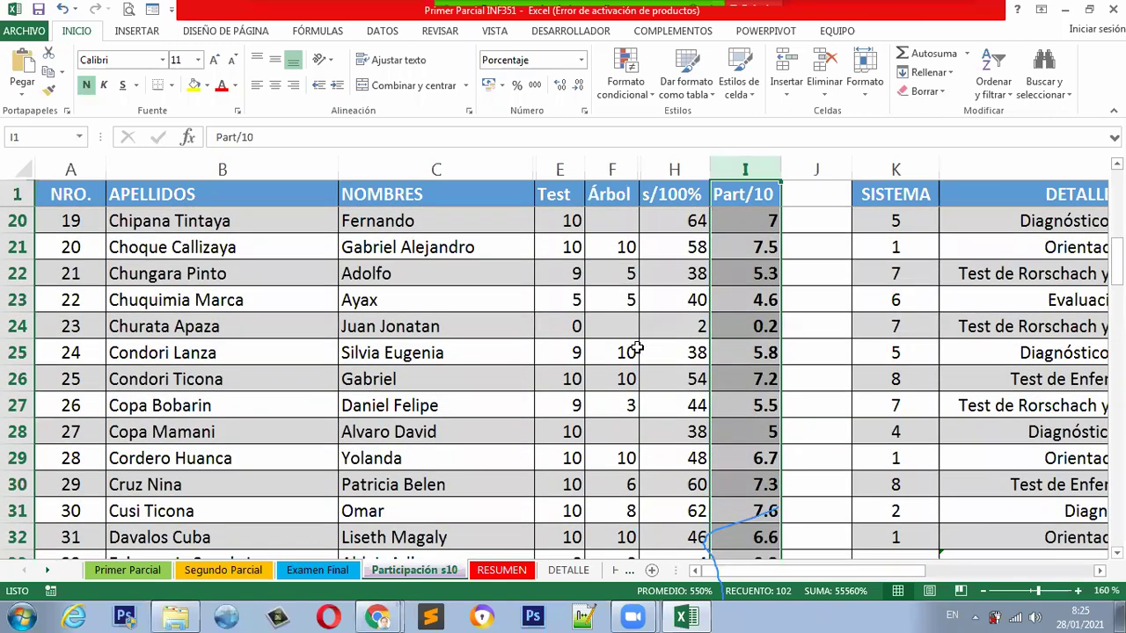
{"action": "scroll", "coordinate": [637, 349], "scroll_direction": "down", "scroll_amount": 1}
{"action": "scroll", "coordinate": [637, 349], "scroll_direction": "down", "scroll_amount": 1}
{"action": "scroll", "coordinate": [636, 349], "scroll_direction": "down", "scroll_amount": 1}
{"action": "scroll", "coordinate": [635, 350], "scroll_direction": "down", "scroll_amount": 1}
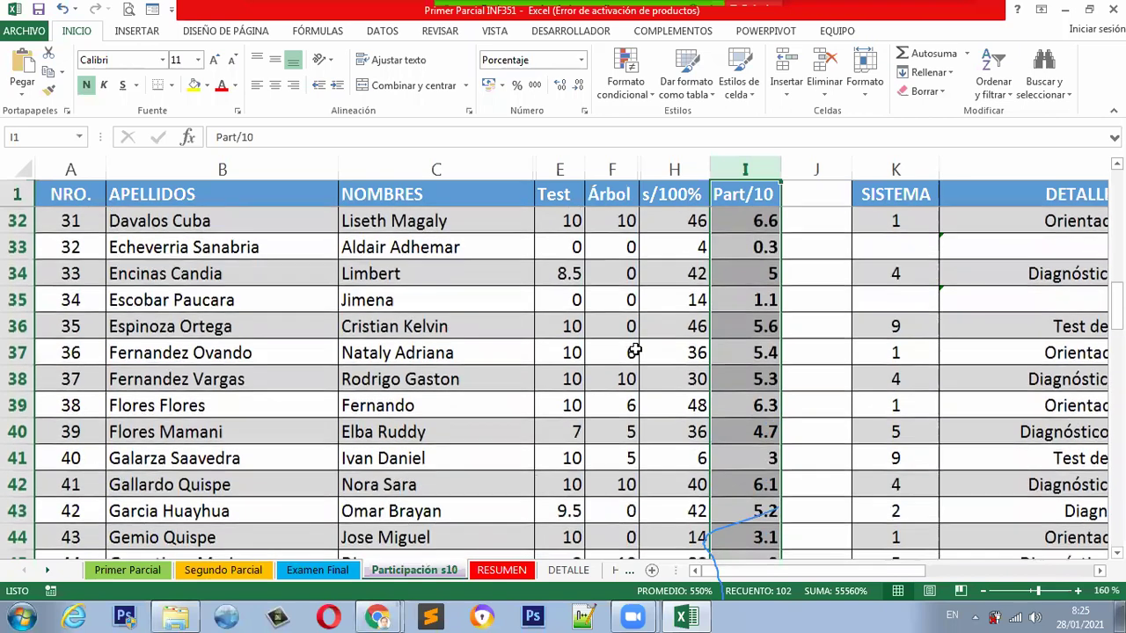
{"action": "scroll", "coordinate": [635, 349], "scroll_direction": "down", "scroll_amount": 1}
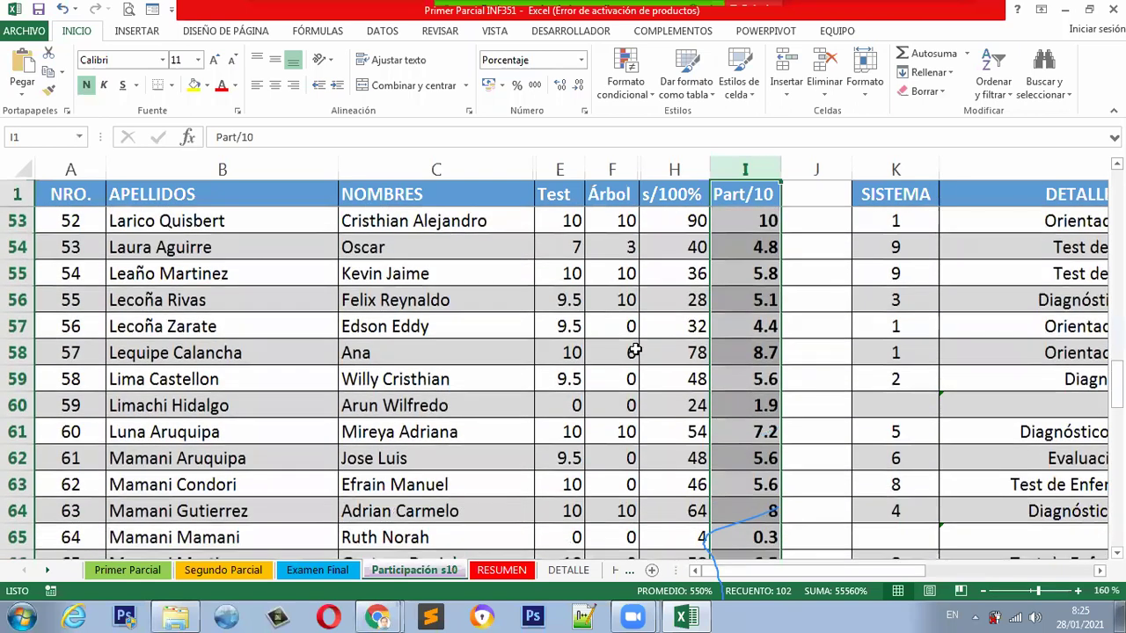
{"action": "scroll", "coordinate": [635, 349], "scroll_direction": "down", "scroll_amount": 1}
{"action": "scroll", "coordinate": [635, 349], "scroll_direction": "down", "scroll_amount": 1}
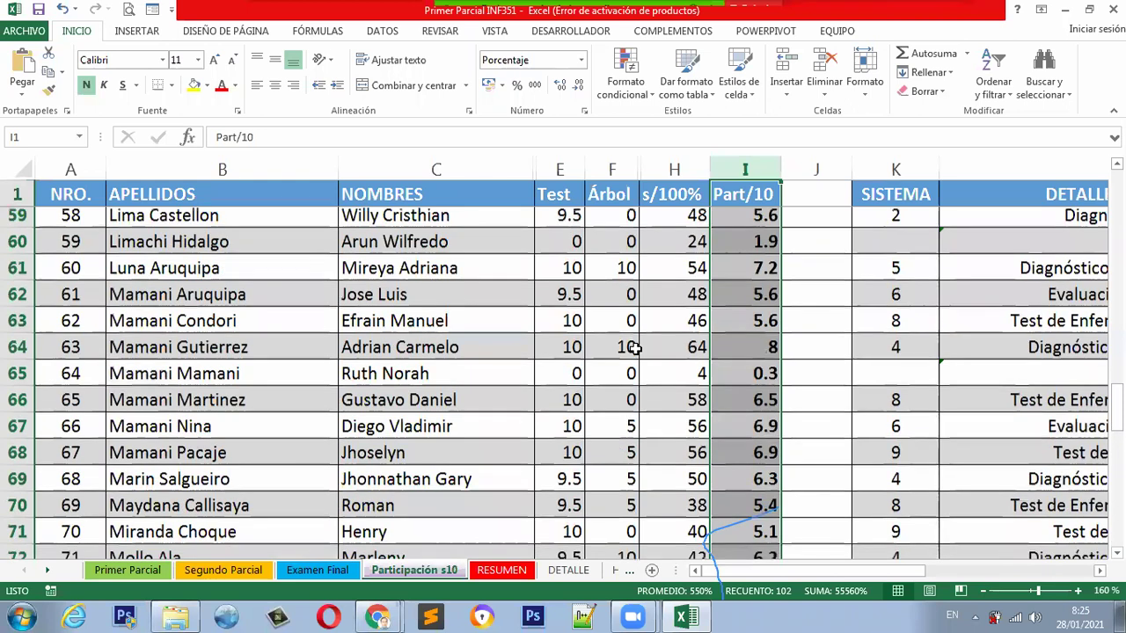
{"action": "scroll", "coordinate": [635, 349], "scroll_direction": "down", "scroll_amount": 1}
{"action": "scroll", "coordinate": [635, 350], "scroll_direction": "down", "scroll_amount": 3}
{"action": "scroll", "coordinate": [635, 349], "scroll_direction": "down", "scroll_amount": 1}
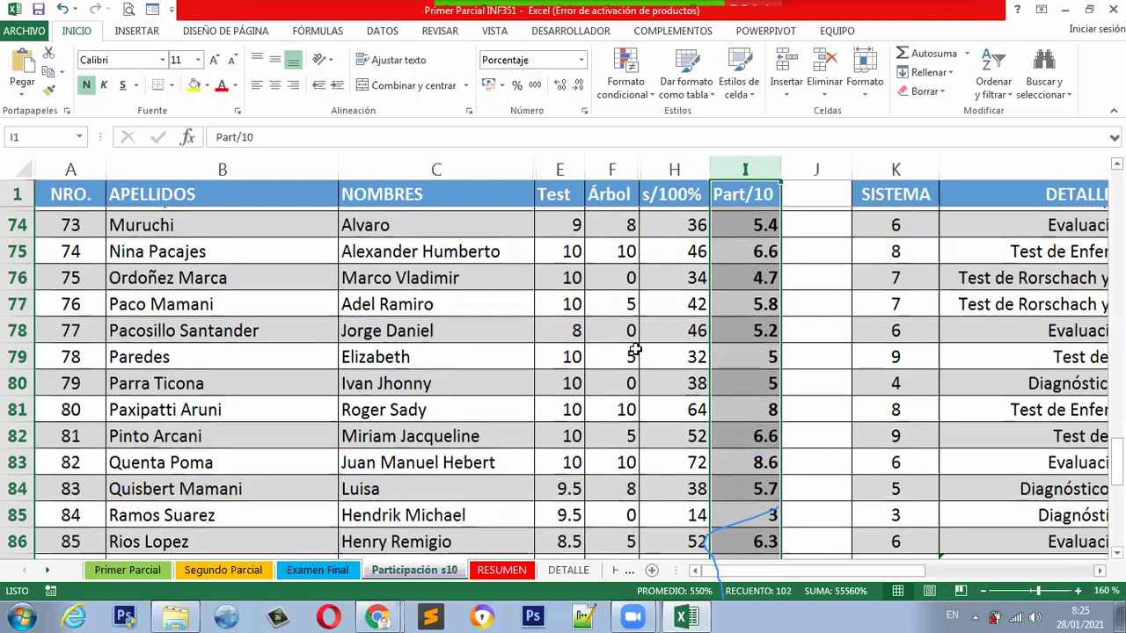
{"action": "scroll", "coordinate": [636, 349], "scroll_direction": "down", "scroll_amount": 1}
{"action": "scroll", "coordinate": [636, 349], "scroll_direction": "down", "scroll_amount": 1}
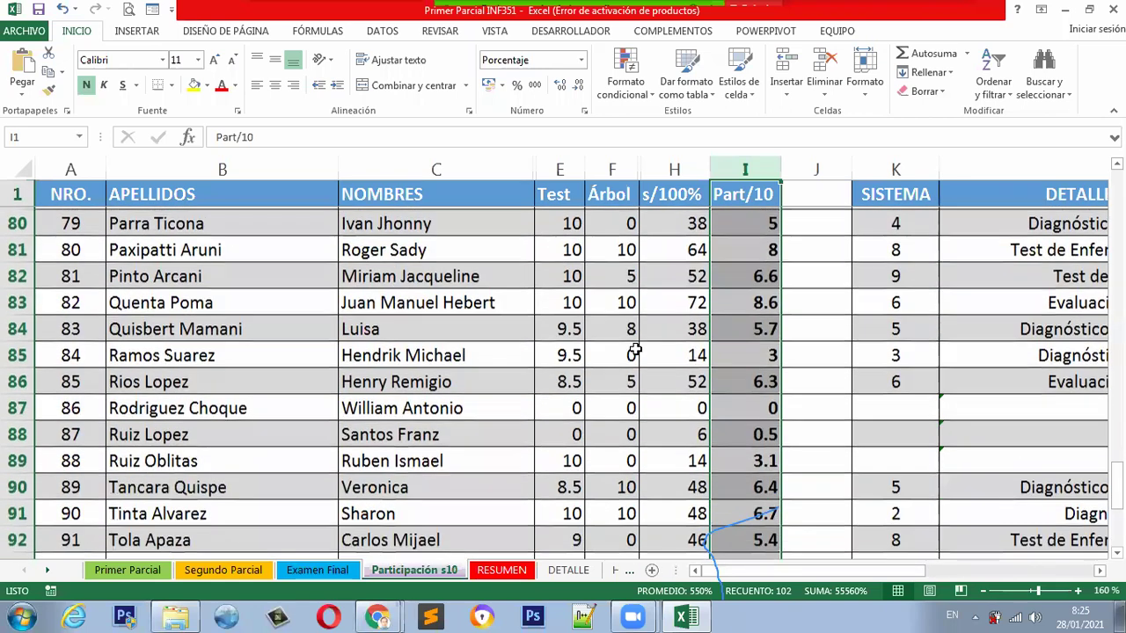
{"action": "scroll", "coordinate": [635, 350], "scroll_direction": "down", "scroll_amount": 1}
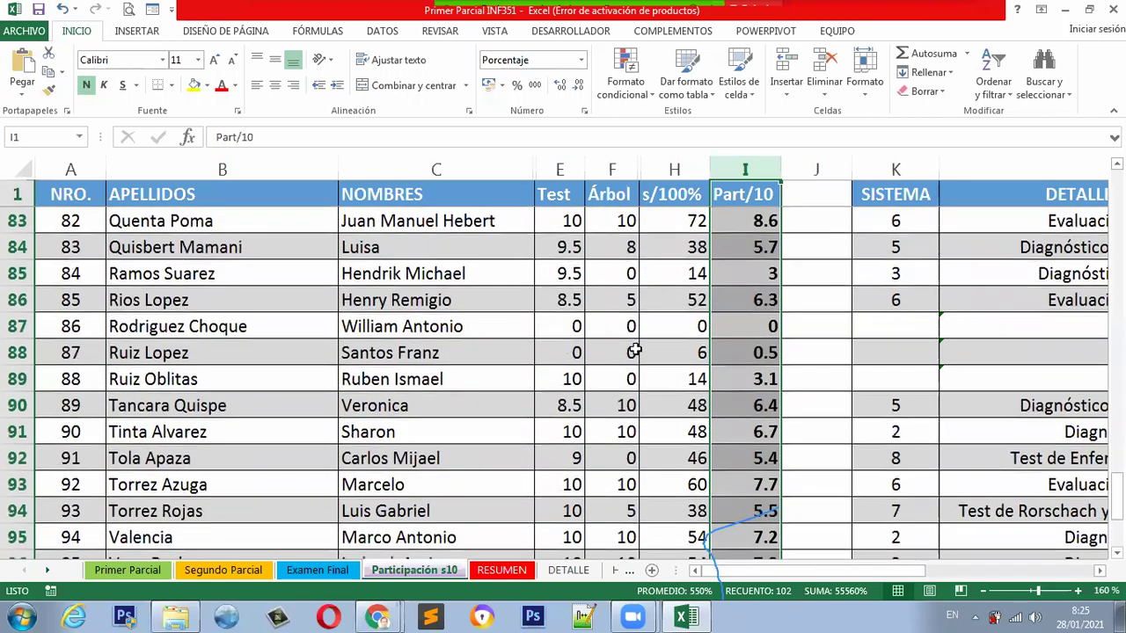
{"action": "scroll", "coordinate": [636, 350], "scroll_direction": "down", "scroll_amount": 1}
{"action": "scroll", "coordinate": [635, 350], "scroll_direction": "down", "scroll_amount": 1}
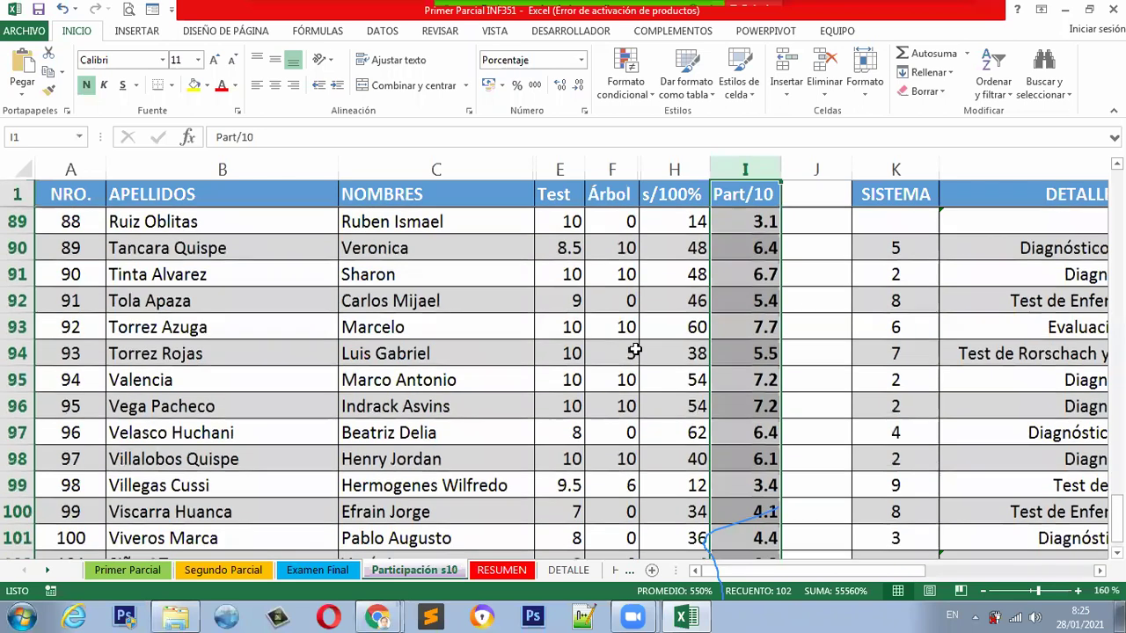
{"action": "scroll", "coordinate": [635, 350], "scroll_direction": "down", "scroll_amount": 1}
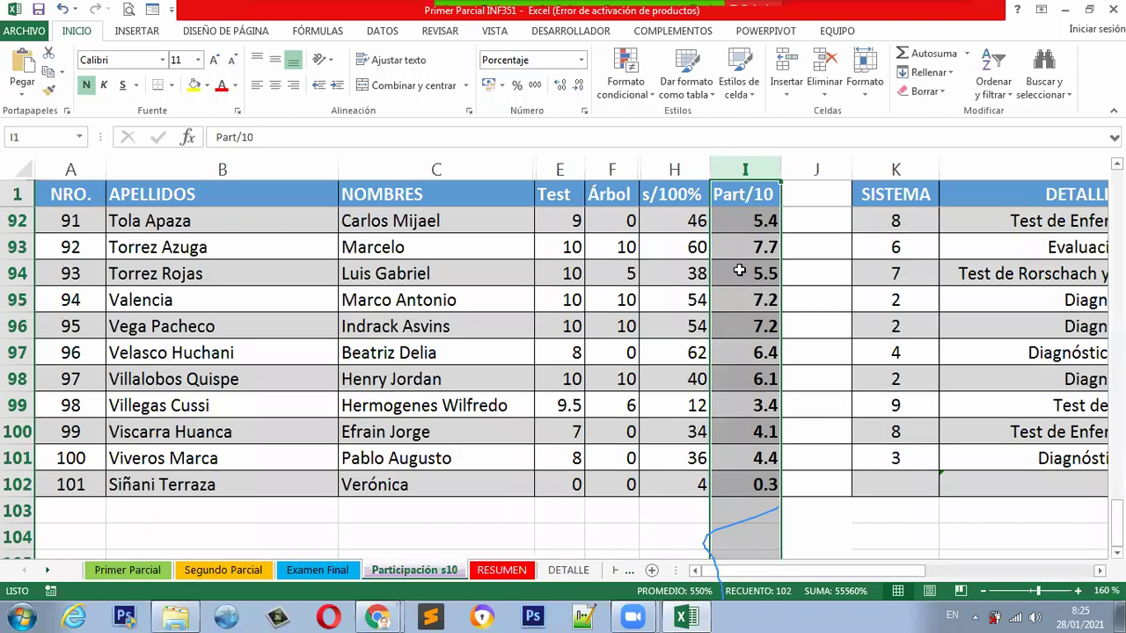
- Open the RESUMEN sheet and review the Nota Final and Observación values of the first students
{"action": "left_click", "coordinate": [499, 571]}
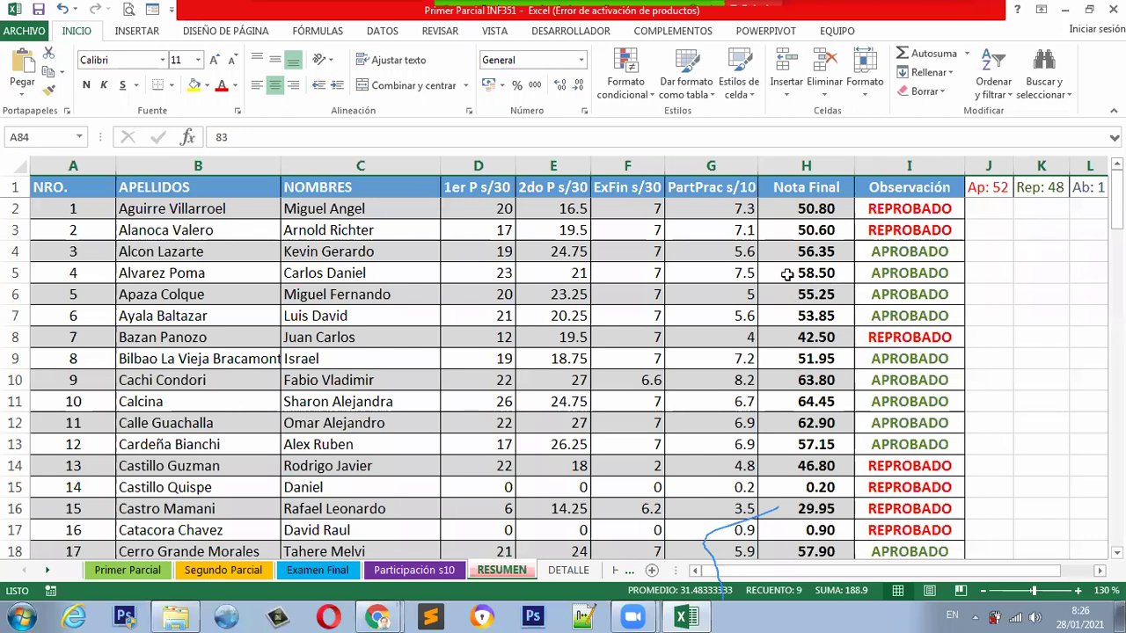
{"action": "scroll", "coordinate": [782, 337], "scroll_direction": "down", "scroll_amount": 2}
{"action": "scroll", "coordinate": [779, 341], "scroll_direction": "down", "scroll_amount": 1}
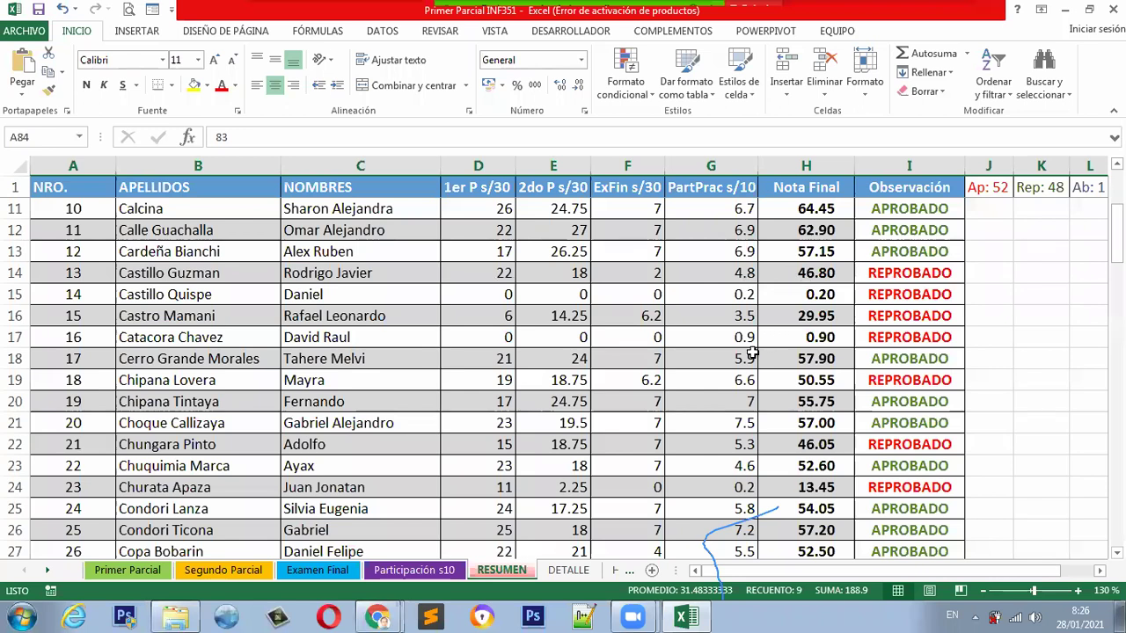
- Select row 15 and review the Nota Final and Observación values from there down to the last student in row 102
{"action": "mouse_move", "coordinate": [12, 297]}
{"action": "left_mouse_down"}
{"action": "mouse_move", "coordinate": [13, 316]}
{"action": "mouse_move", "coordinate": [13, 295]}
{"action": "left_mouse_up"}
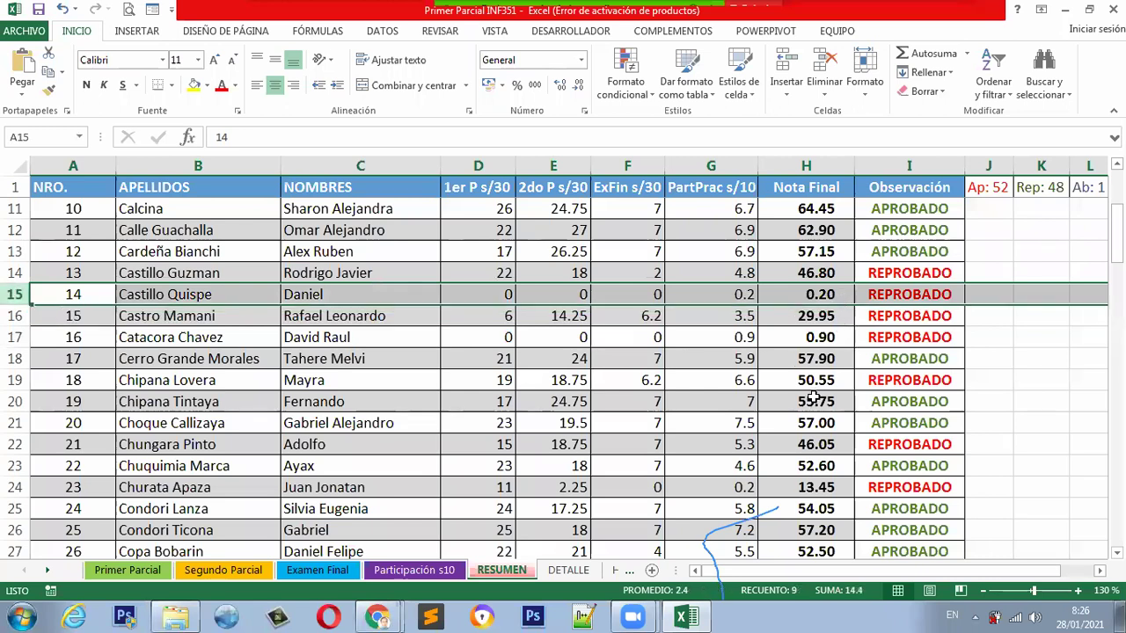
{"action": "scroll", "coordinate": [813, 398], "scroll_direction": "down", "scroll_amount": 1}
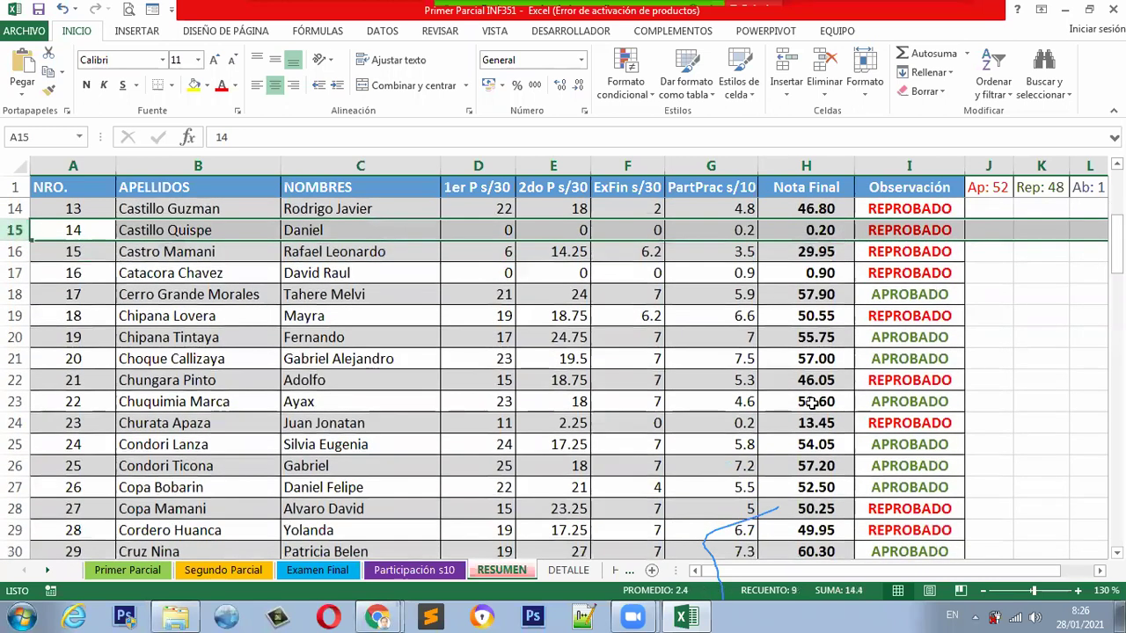
{"action": "scroll", "coordinate": [813, 402], "scroll_direction": "down", "scroll_amount": 1}
{"action": "scroll", "coordinate": [813, 403], "scroll_direction": "down", "scroll_amount": 1}
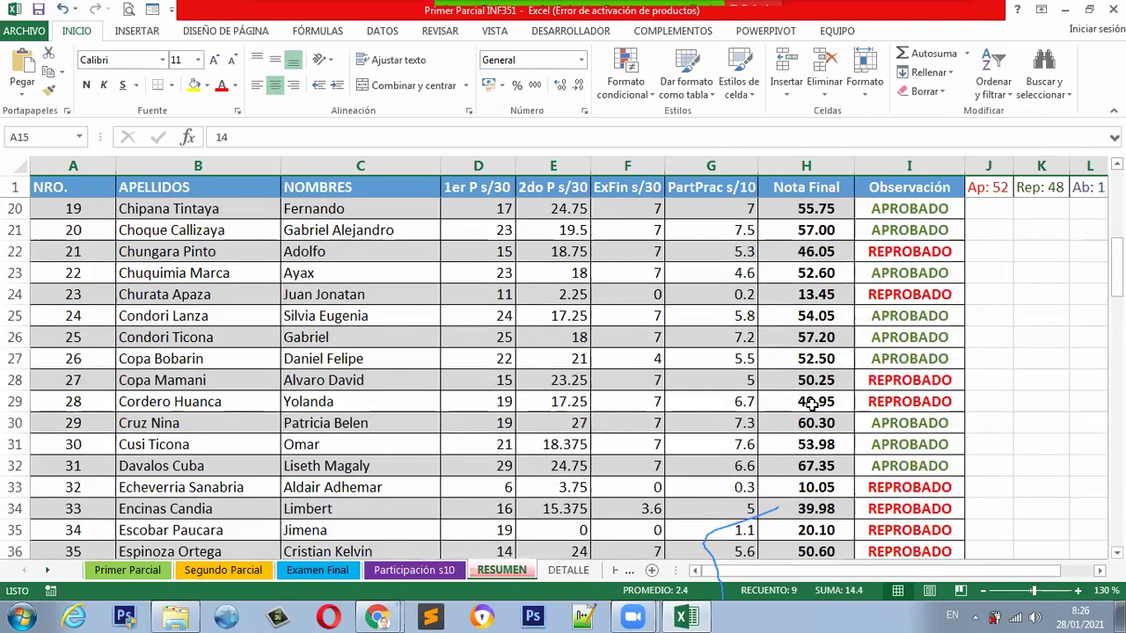
{"action": "scroll", "coordinate": [813, 402], "scroll_direction": "down", "scroll_amount": 1}
{"action": "scroll", "coordinate": [813, 402], "scroll_direction": "down", "scroll_amount": 1}
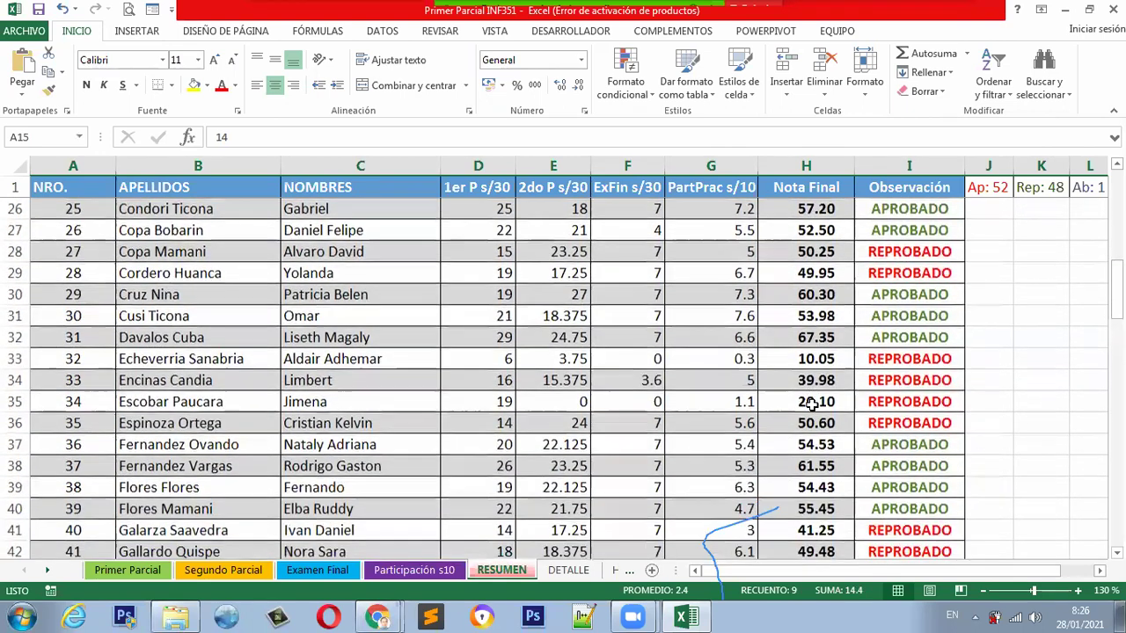
{"action": "scroll", "coordinate": [813, 403], "scroll_direction": "down", "scroll_amount": 1}
{"action": "scroll", "coordinate": [813, 404], "scroll_direction": "down", "scroll_amount": 1}
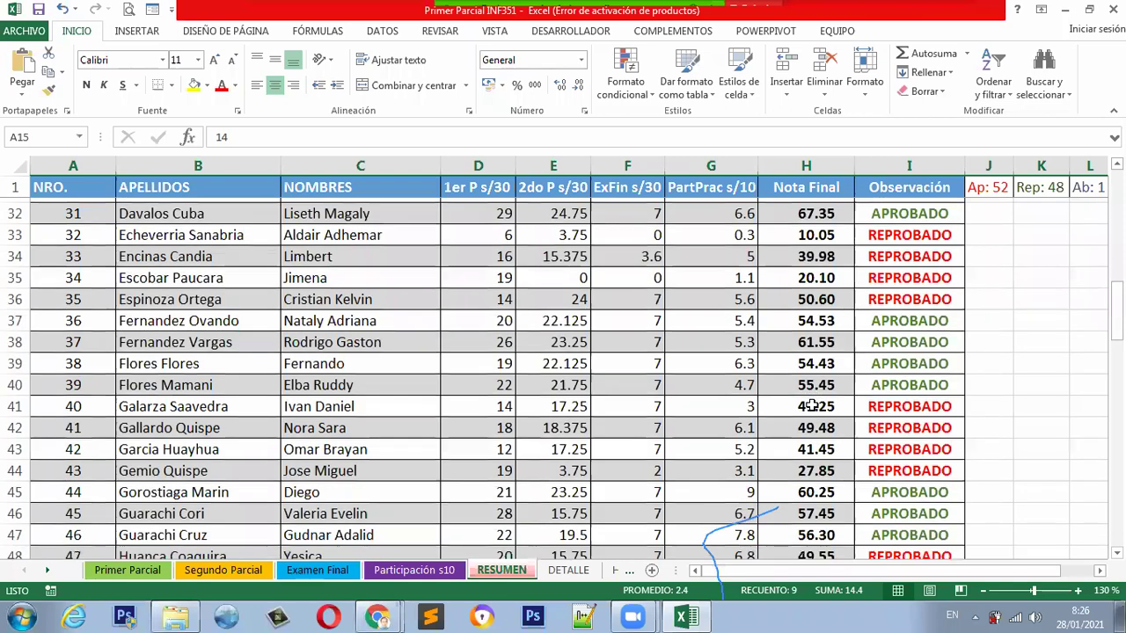
{"action": "scroll", "coordinate": [813, 404], "scroll_direction": "down", "scroll_amount": 1}
{"action": "scroll", "coordinate": [813, 404], "scroll_direction": "down", "scroll_amount": 1}
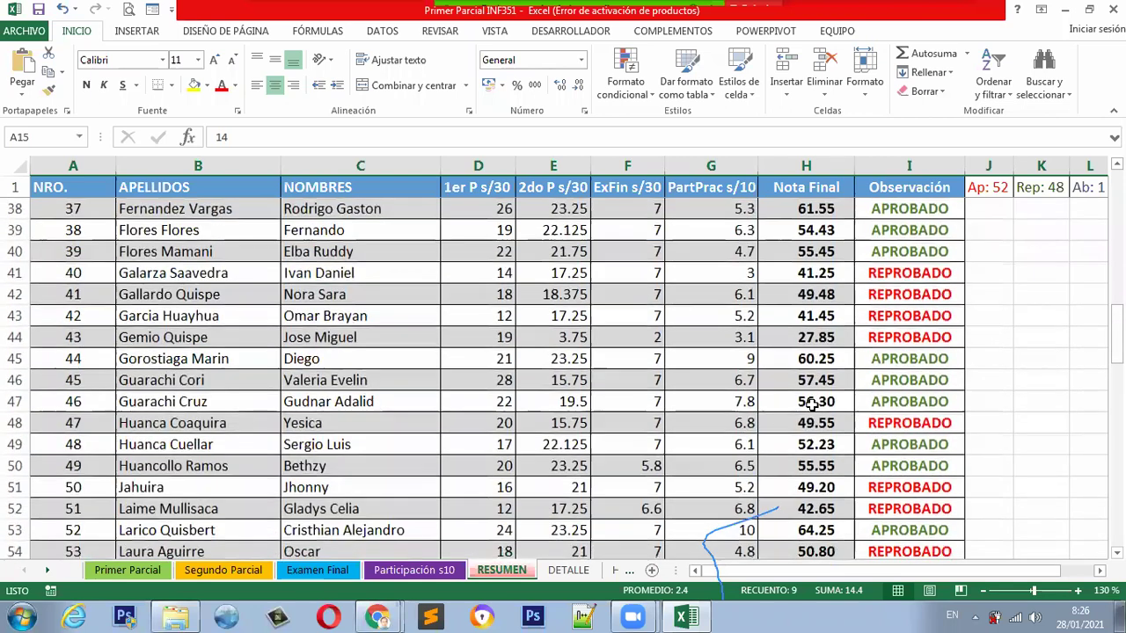
{"action": "scroll", "coordinate": [813, 403], "scroll_direction": "down", "scroll_amount": 1}
{"action": "scroll", "coordinate": [813, 403], "scroll_direction": "down", "scroll_amount": 1}
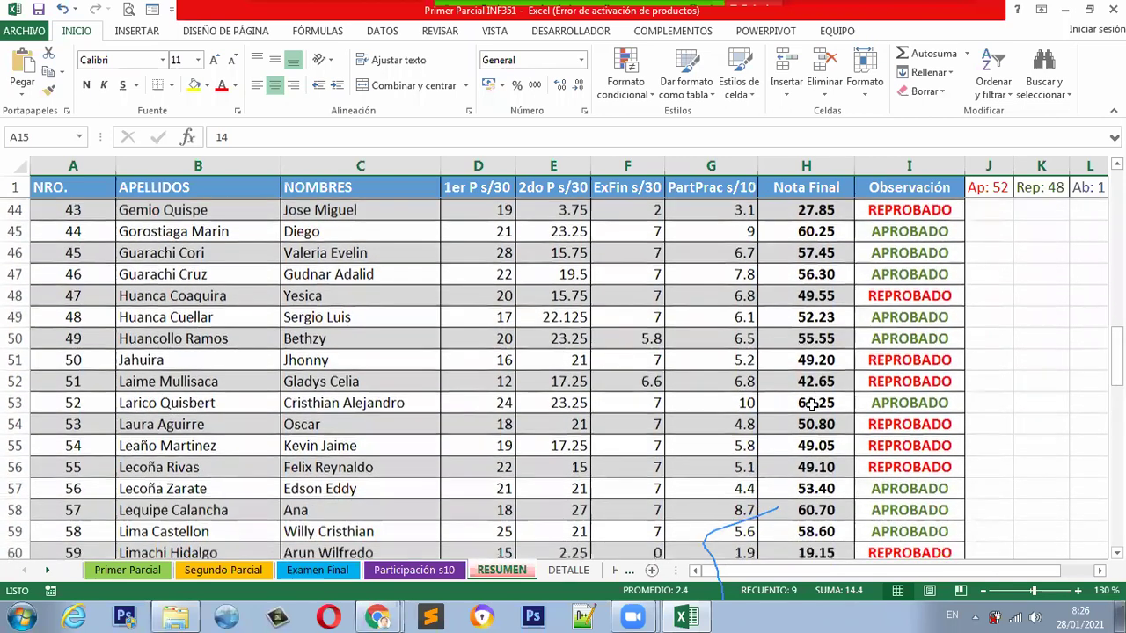
{"action": "scroll", "coordinate": [813, 403], "scroll_direction": "down", "scroll_amount": 1}
{"action": "scroll", "coordinate": [813, 403], "scroll_direction": "down", "scroll_amount": 1}
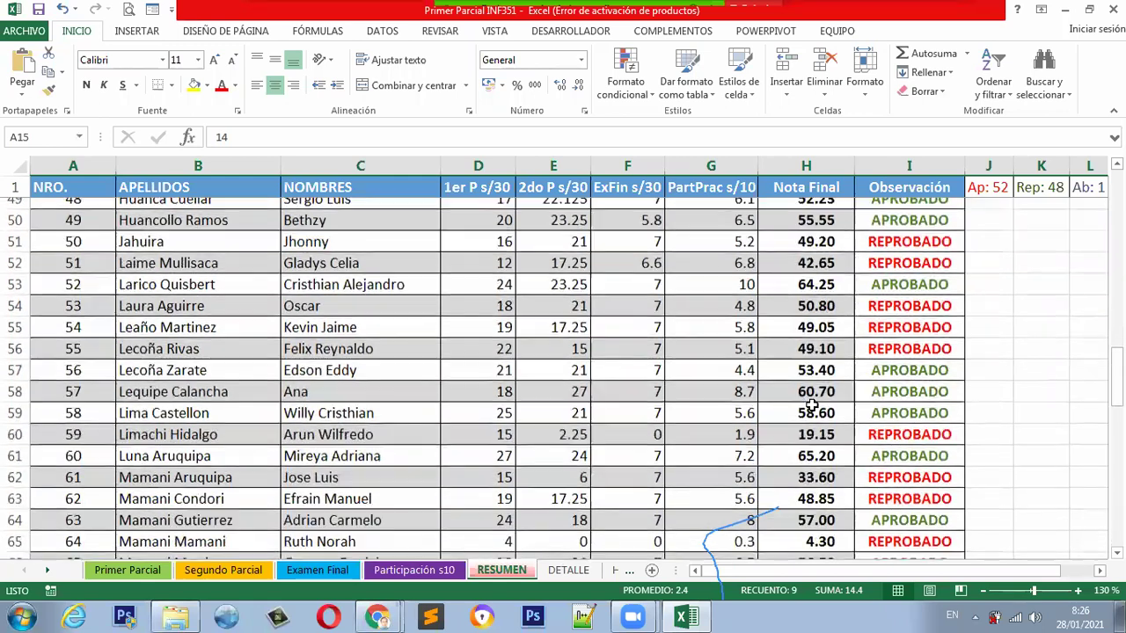
{"action": "scroll", "coordinate": [813, 403], "scroll_direction": "down", "scroll_amount": 1}
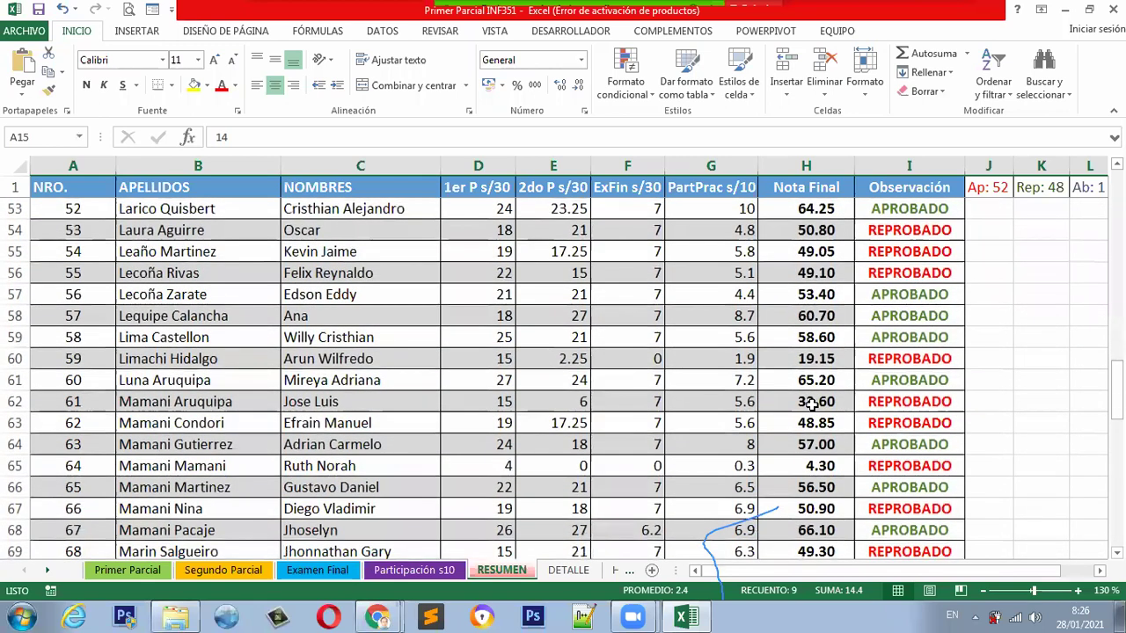
{"action": "scroll", "coordinate": [813, 403], "scroll_direction": "down", "scroll_amount": 1}
{"action": "scroll", "coordinate": [812, 403], "scroll_direction": "down", "scroll_amount": 2}
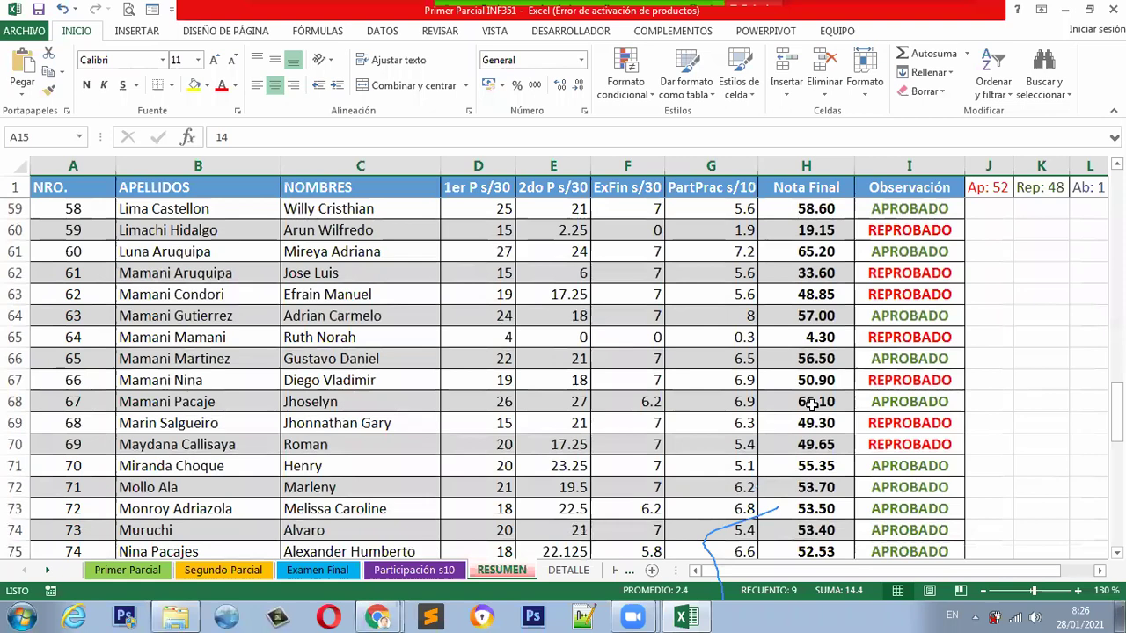
{"action": "scroll", "coordinate": [813, 403], "scroll_direction": "down", "scroll_amount": 2}
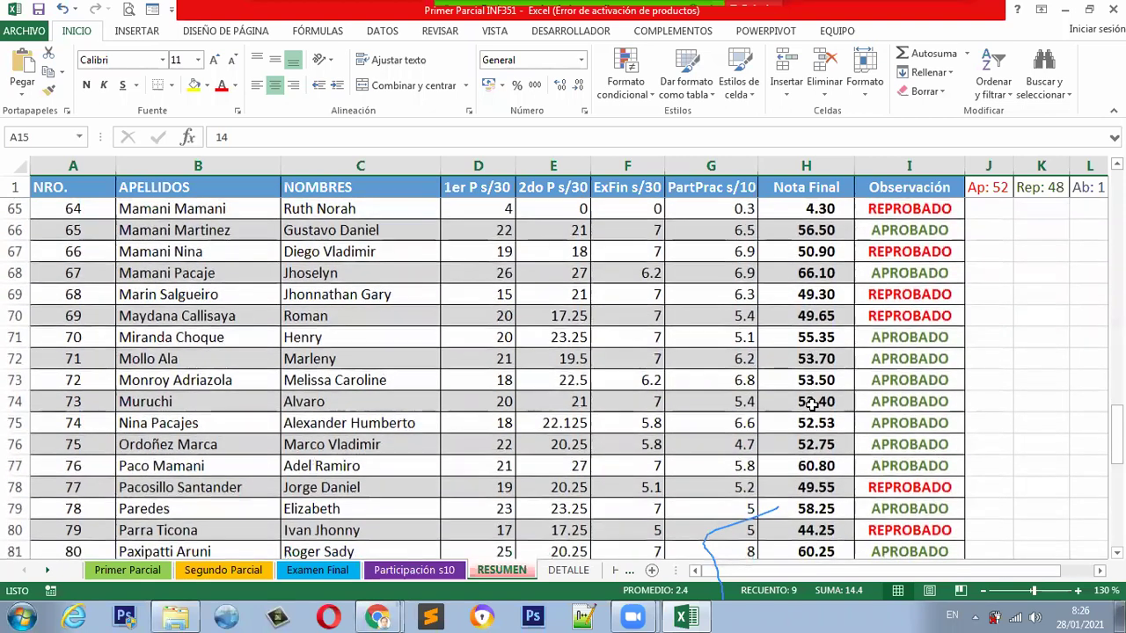
{"action": "scroll", "coordinate": [813, 403], "scroll_direction": "down", "scroll_amount": 2}
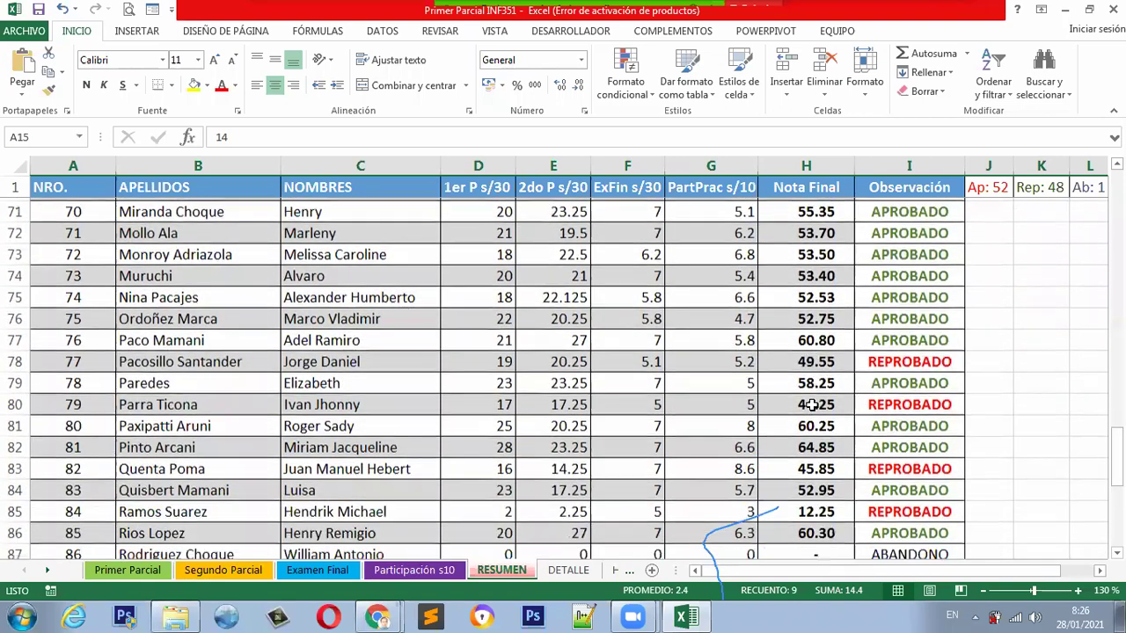
{"action": "scroll", "coordinate": [813, 403], "scroll_direction": "down", "scroll_amount": 2}
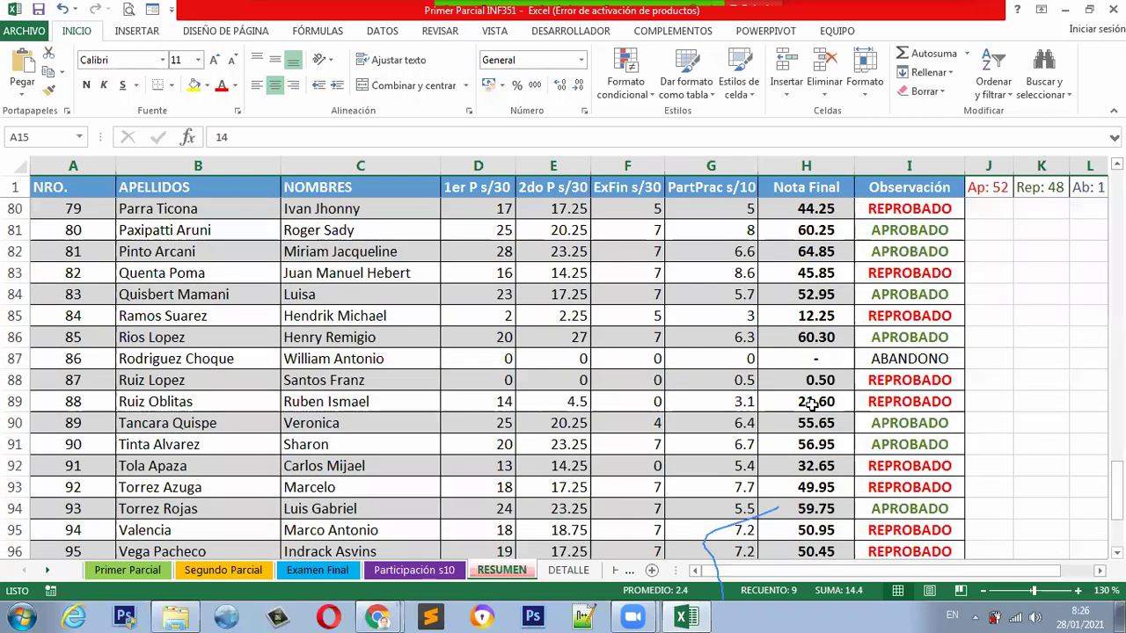
{"action": "scroll", "coordinate": [813, 403], "scroll_direction": "down", "scroll_amount": 1}
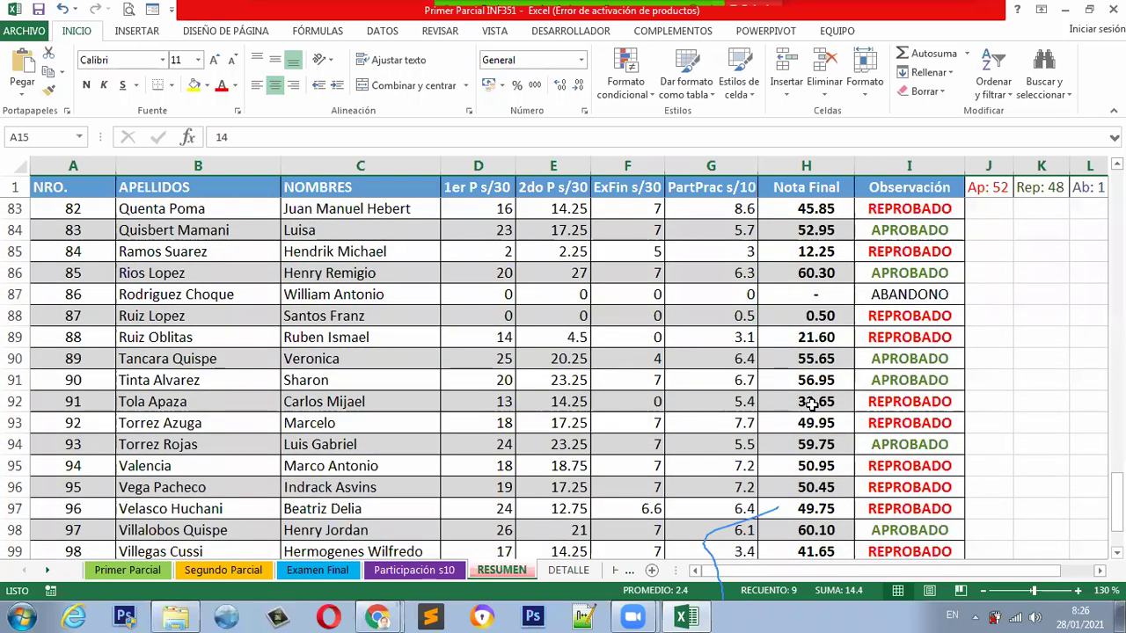
{"action": "scroll", "coordinate": [813, 403], "scroll_direction": "down", "scroll_amount": 1}
{"action": "scroll", "coordinate": [813, 403], "scroll_direction": "down", "scroll_amount": 1}
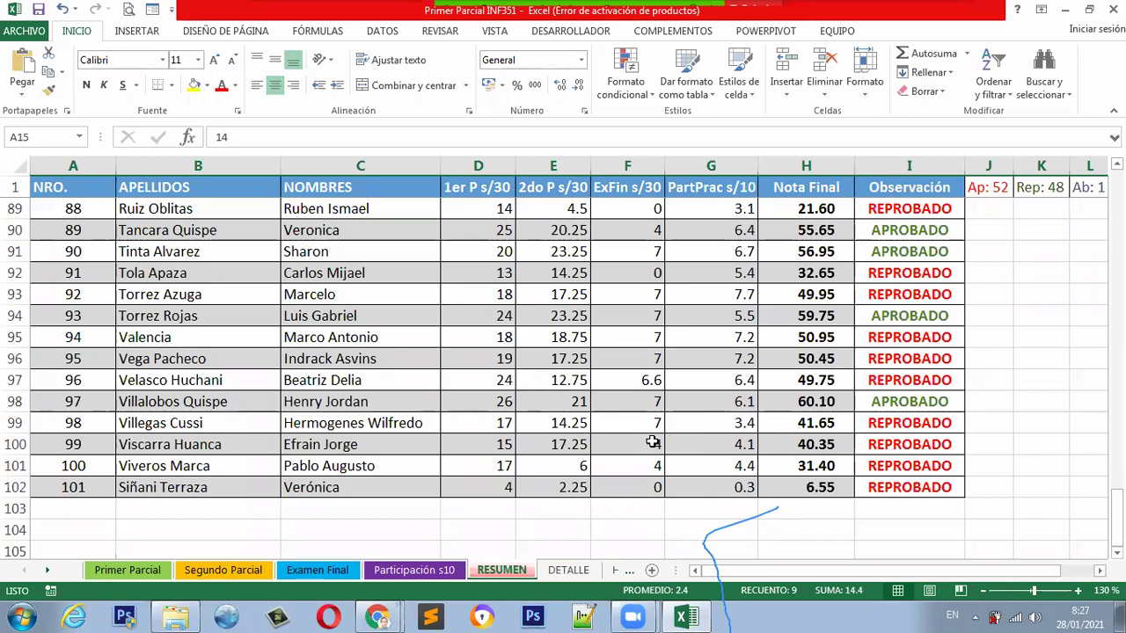
- Review the exam scores, final grades and Observación values from the last student back up to row 20
{"action": "scroll", "coordinate": [653, 443], "scroll_direction": "up", "scroll_amount": 1}
{"action": "scroll", "coordinate": [653, 442], "scroll_direction": "up", "scroll_amount": 1}
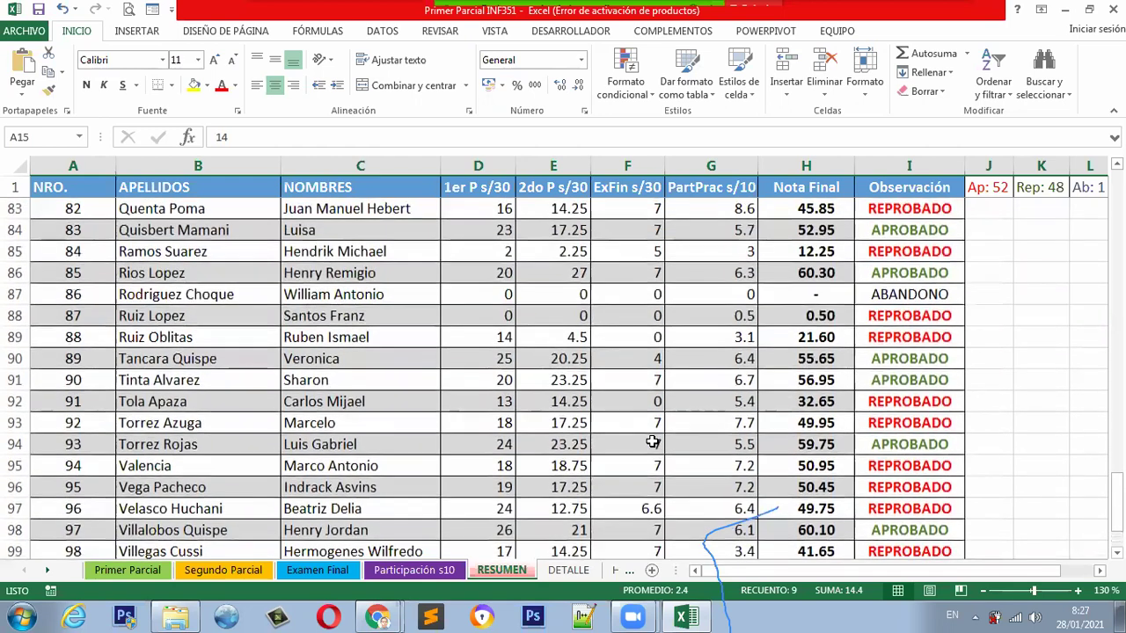
{"action": "scroll", "coordinate": [653, 442], "scroll_direction": "up", "scroll_amount": 1}
{"action": "scroll", "coordinate": [653, 442], "scroll_direction": "up", "scroll_amount": 2}
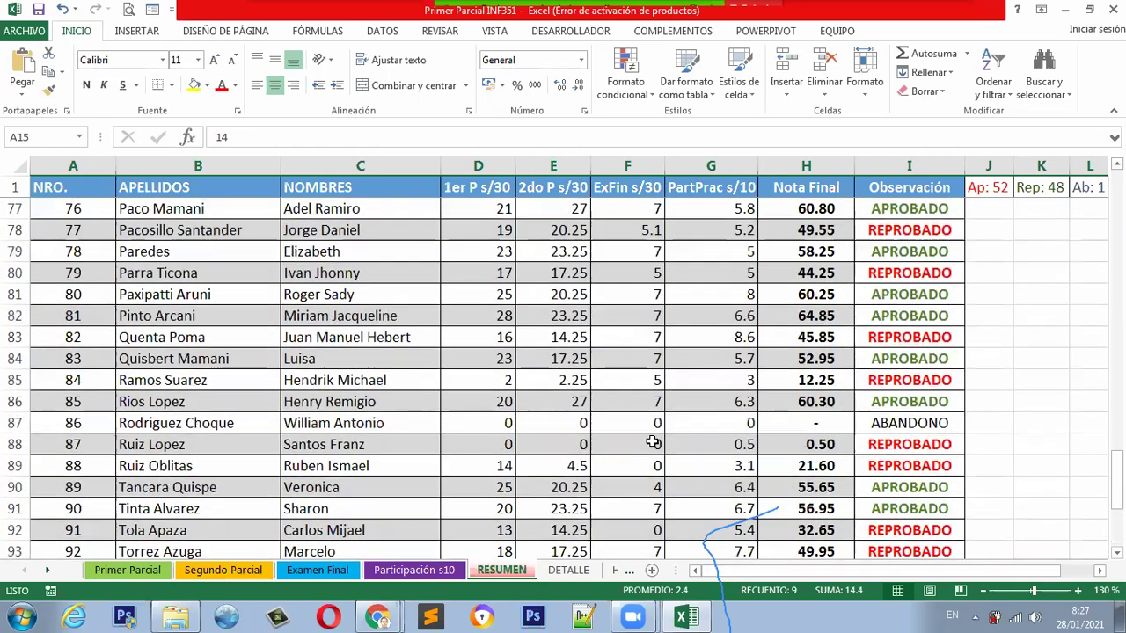
{"action": "scroll", "coordinate": [652, 443], "scroll_direction": "up", "scroll_amount": 1}
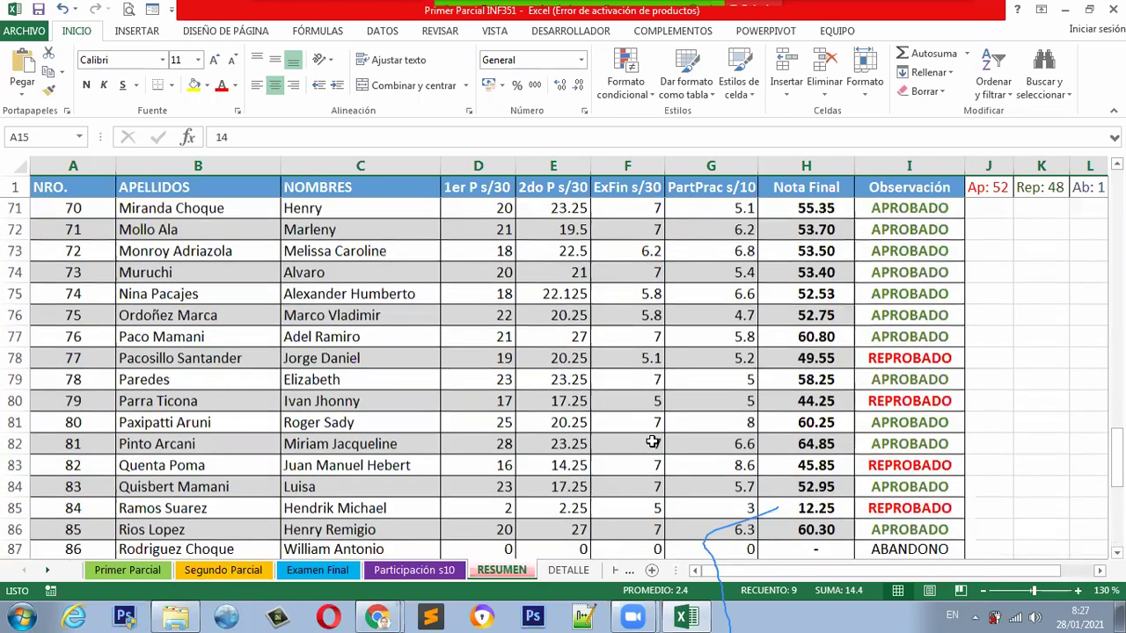
{"action": "scroll", "coordinate": [652, 442], "scroll_direction": "up", "scroll_amount": 1}
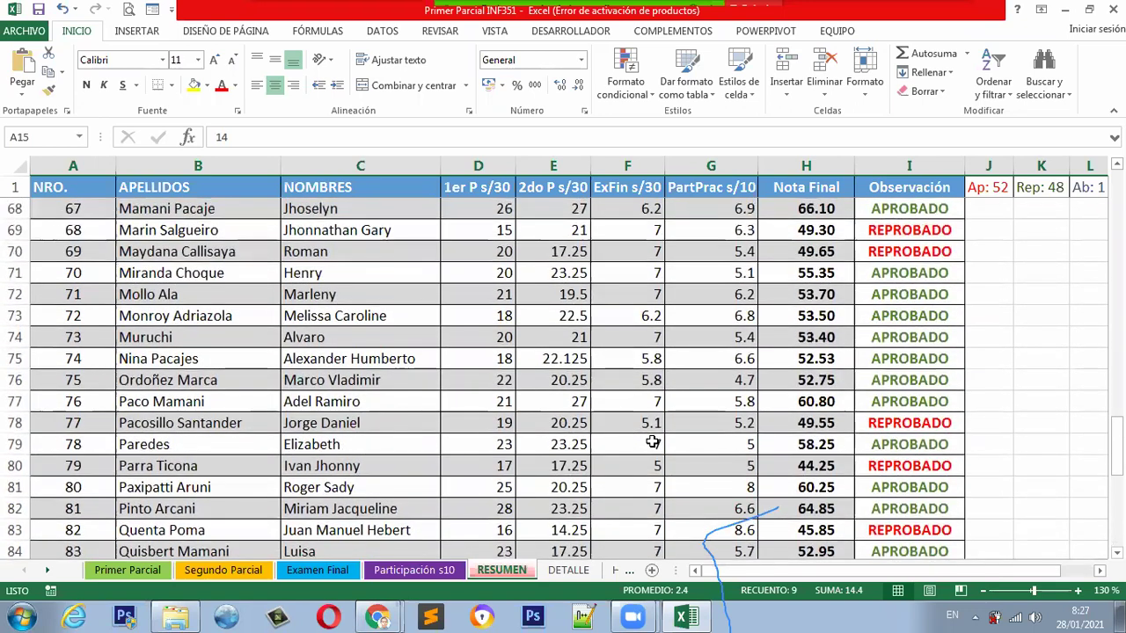
{"action": "scroll", "coordinate": [653, 442], "scroll_direction": "up", "scroll_amount": 1}
{"action": "scroll", "coordinate": [653, 442], "scroll_direction": "up", "scroll_amount": 1}
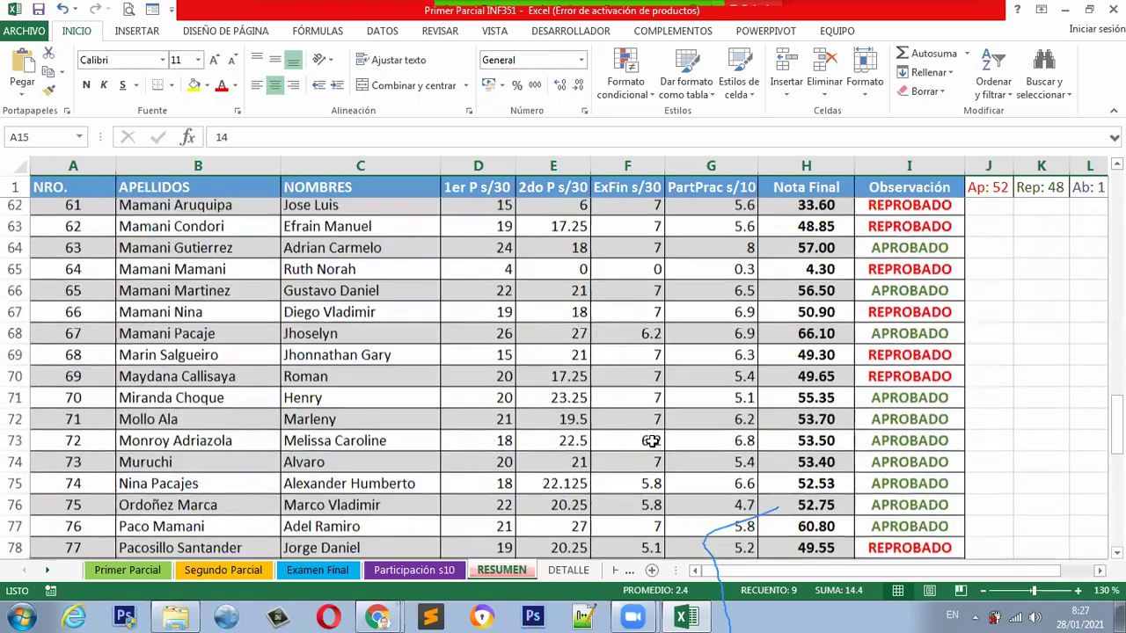
{"action": "scroll", "coordinate": [653, 442], "scroll_direction": "up", "scroll_amount": 2}
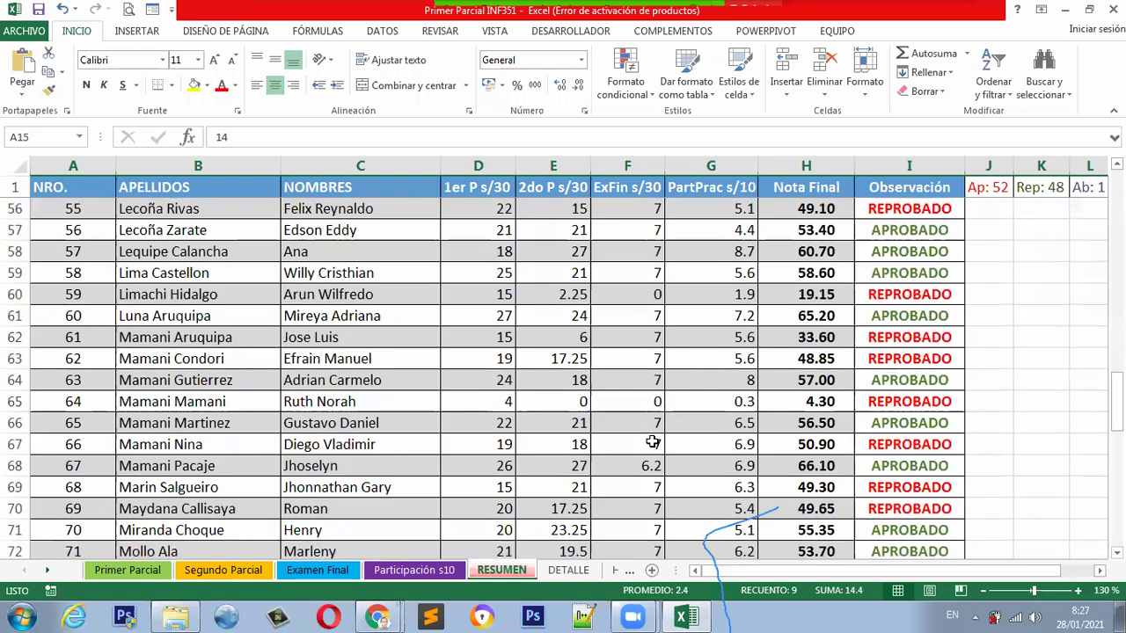
{"action": "scroll", "coordinate": [653, 443], "scroll_direction": "up", "scroll_amount": 2}
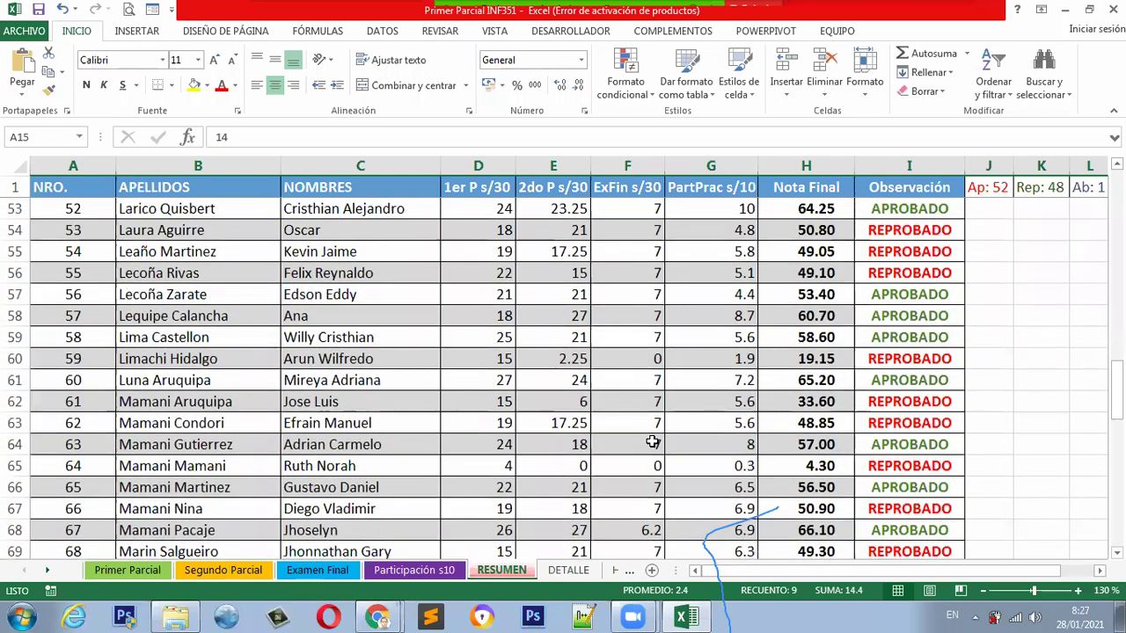
{"action": "scroll", "coordinate": [653, 443], "scroll_direction": "up", "scroll_amount": 1}
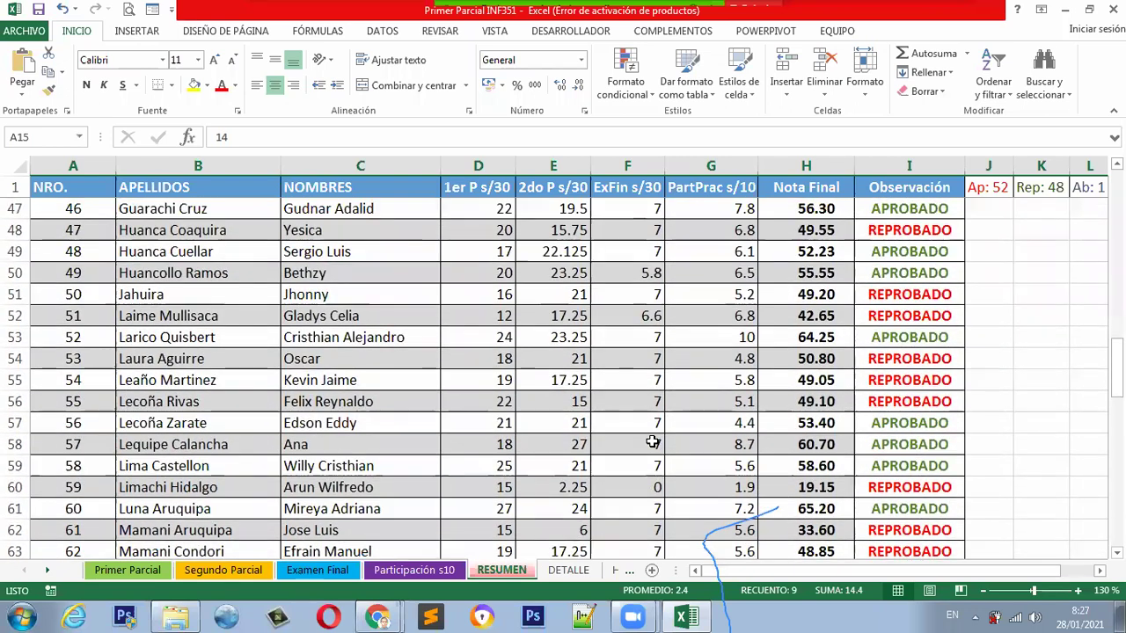
{"action": "scroll", "coordinate": [653, 442], "scroll_direction": "up", "scroll_amount": 2}
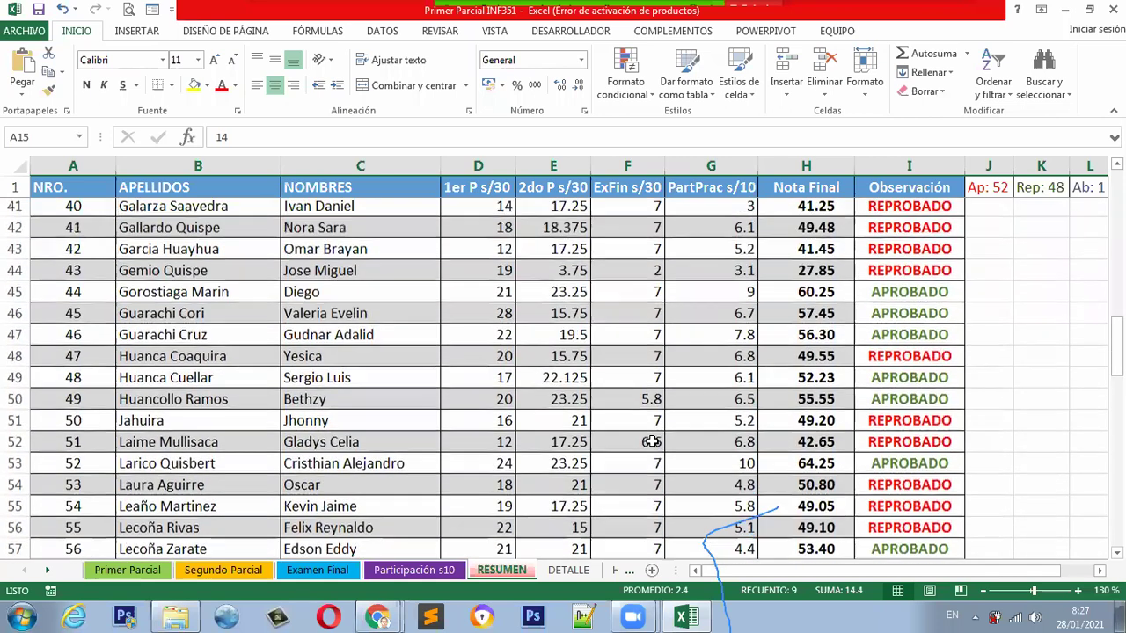
{"action": "scroll", "coordinate": [653, 442], "scroll_direction": "up", "scroll_amount": 1}
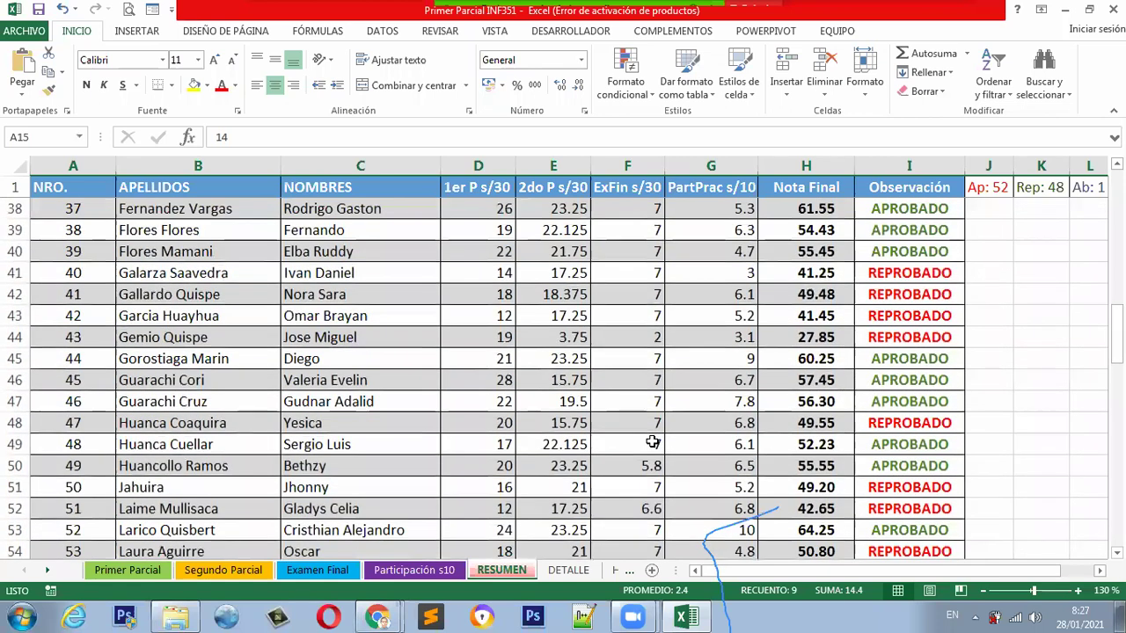
{"action": "scroll", "coordinate": [652, 443], "scroll_direction": "up", "scroll_amount": 1}
{"action": "scroll", "coordinate": [652, 442], "scroll_direction": "up", "scroll_amount": 1}
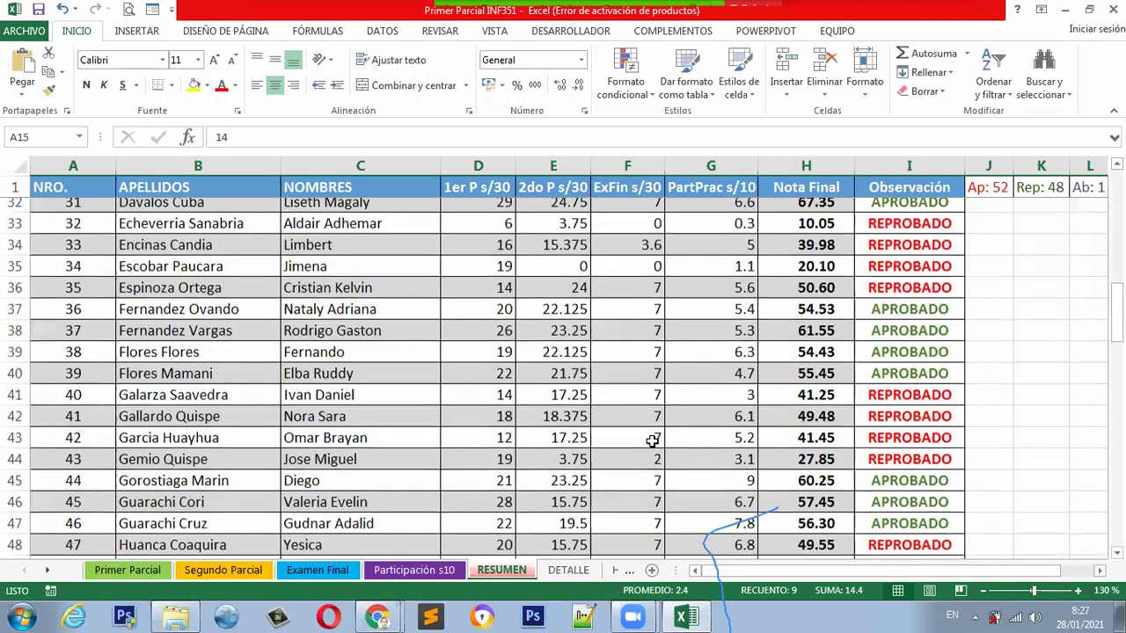
{"action": "scroll", "coordinate": [653, 443], "scroll_direction": "up", "scroll_amount": 1}
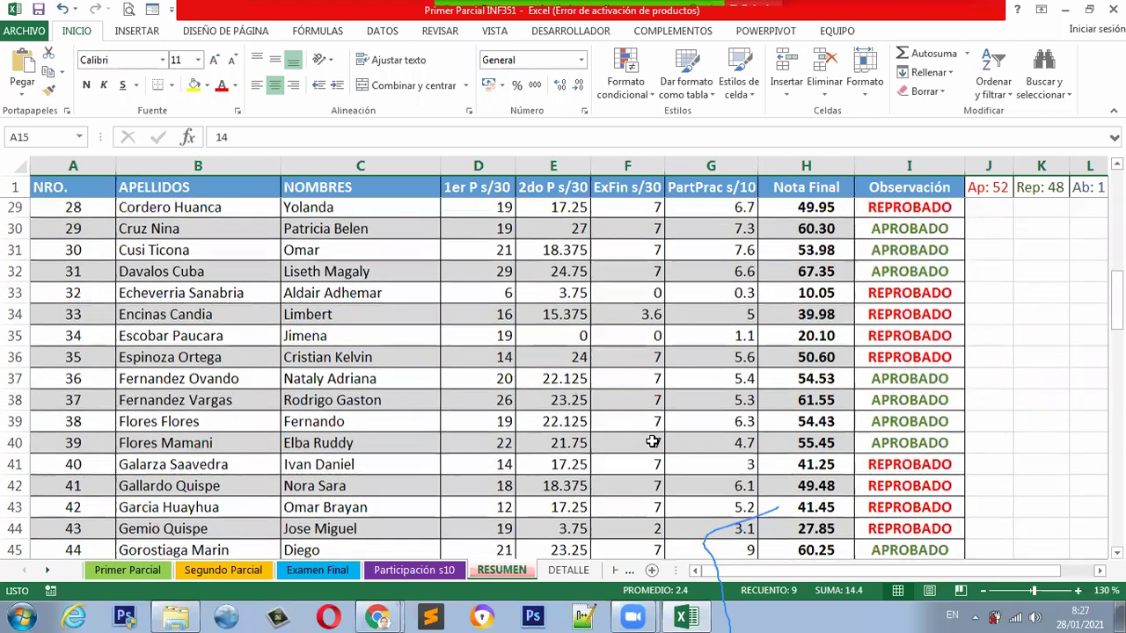
{"action": "scroll", "coordinate": [653, 442], "scroll_direction": "up", "scroll_amount": 1}
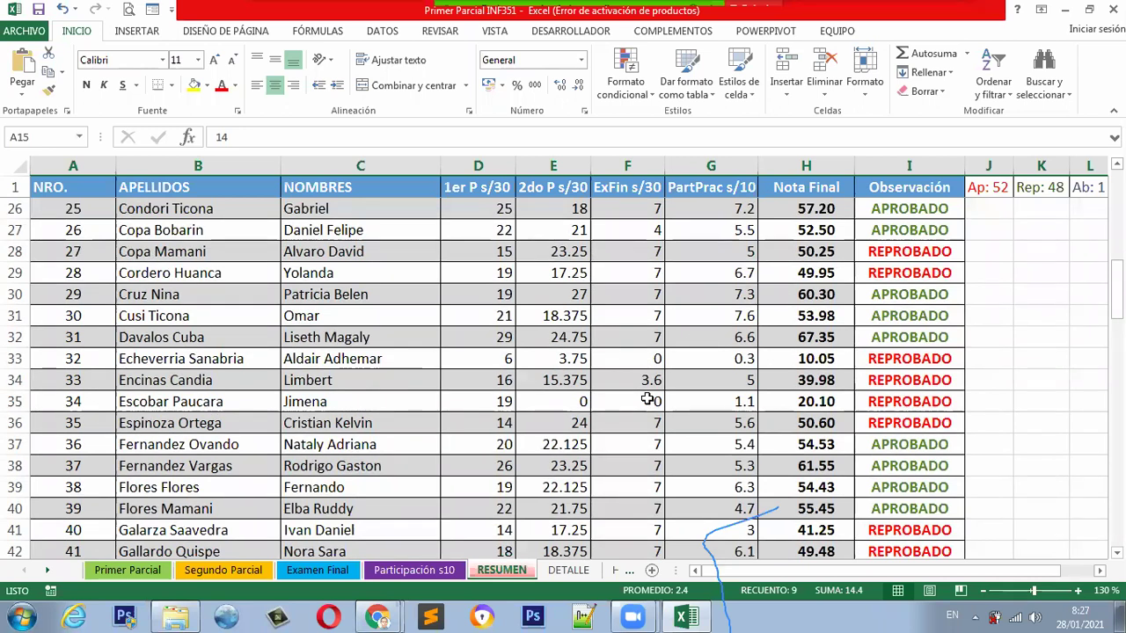
{"action": "scroll", "coordinate": [647, 399], "scroll_direction": "up", "scroll_amount": 1}
{"action": "scroll", "coordinate": [647, 399], "scroll_direction": "up", "scroll_amount": 1}
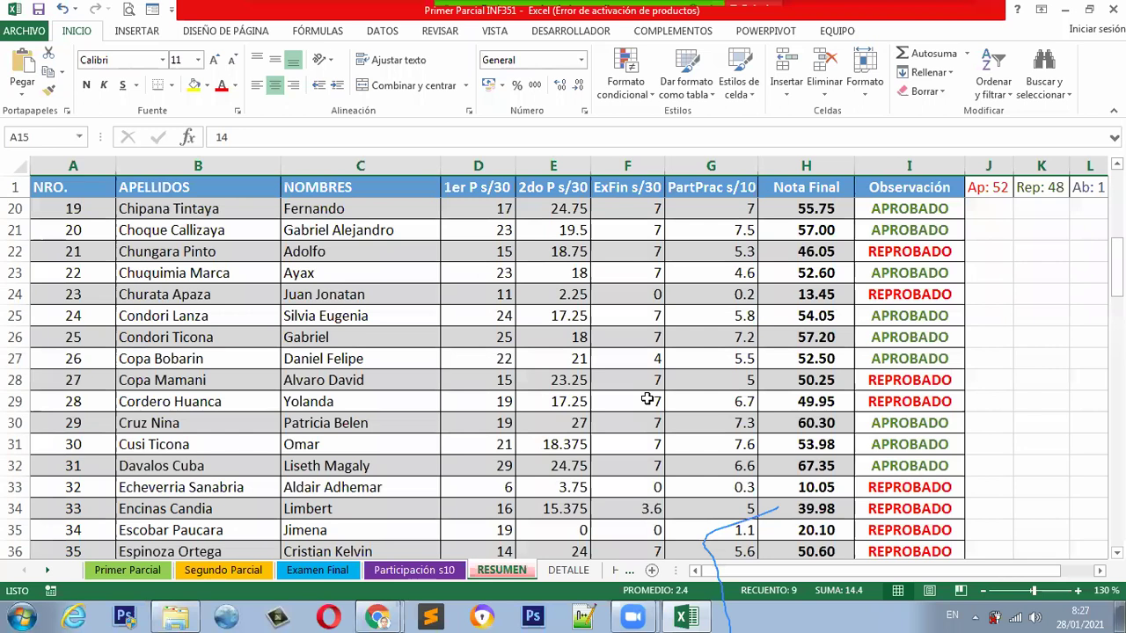
- Inspect the 1er P s/30 formulas in D20 and D56, and review the scores in the surrounding rows
{"action": "left_click", "coordinate": [482, 208]}
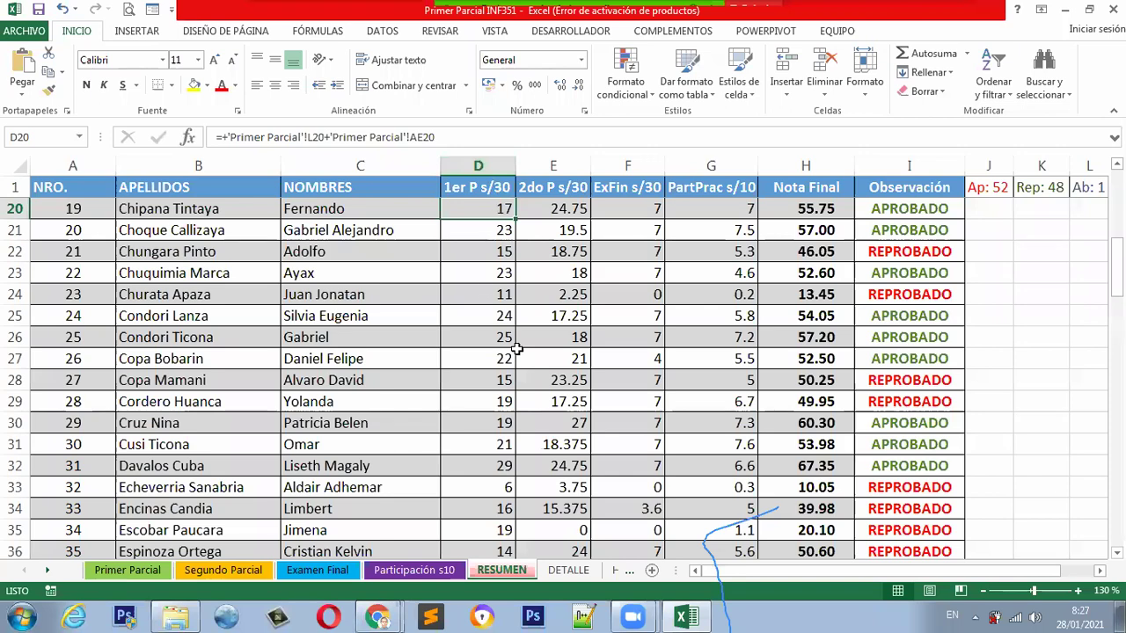
{"action": "scroll", "coordinate": [517, 349], "scroll_direction": "up", "scroll_amount": 1}
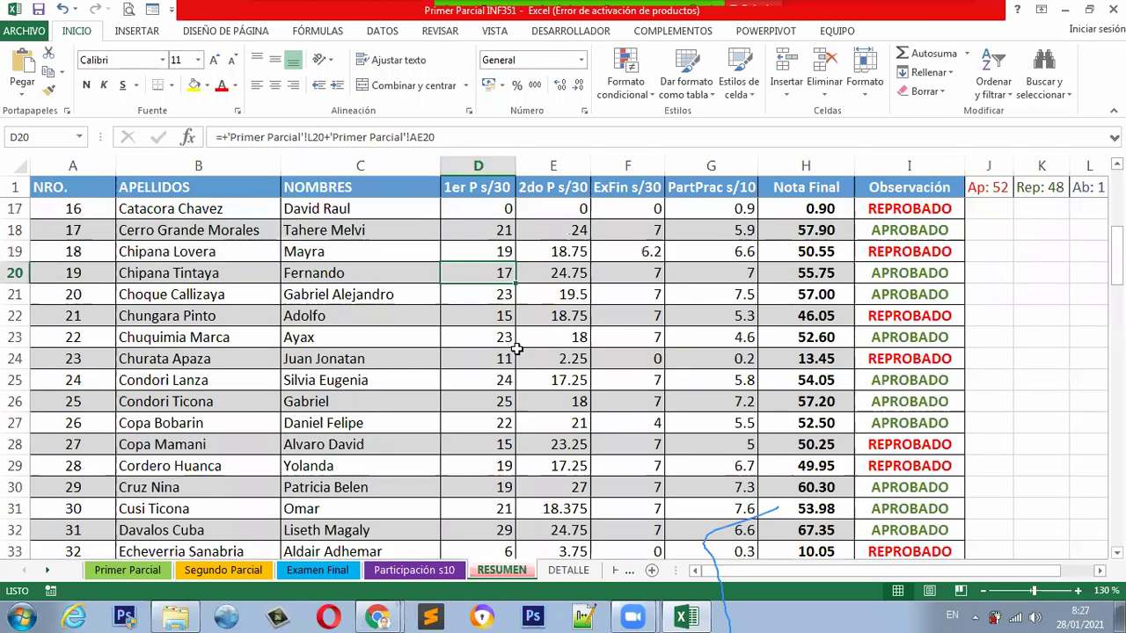
{"action": "scroll", "coordinate": [517, 350], "scroll_direction": "up", "scroll_amount": 1}
{"action": "scroll", "coordinate": [517, 349], "scroll_direction": "down", "scroll_amount": 2}
{"action": "scroll", "coordinate": [517, 349], "scroll_direction": "down", "scroll_amount": 7}
{"action": "scroll", "coordinate": [518, 349], "scroll_direction": "down", "scroll_amount": 2}
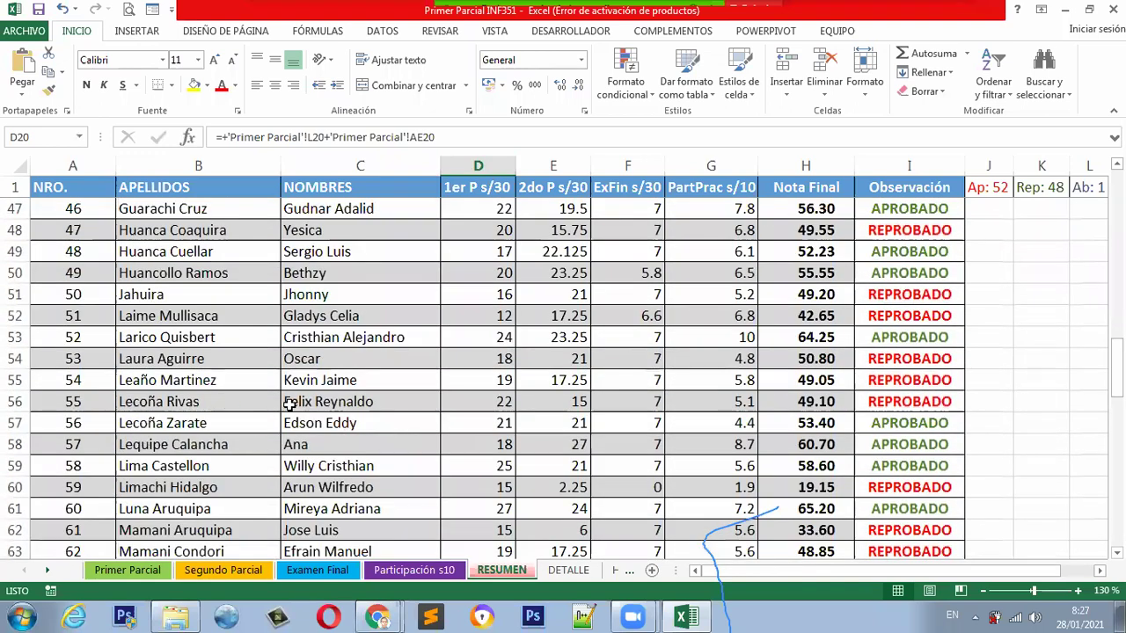
{"action": "left_click", "coordinate": [503, 404]}
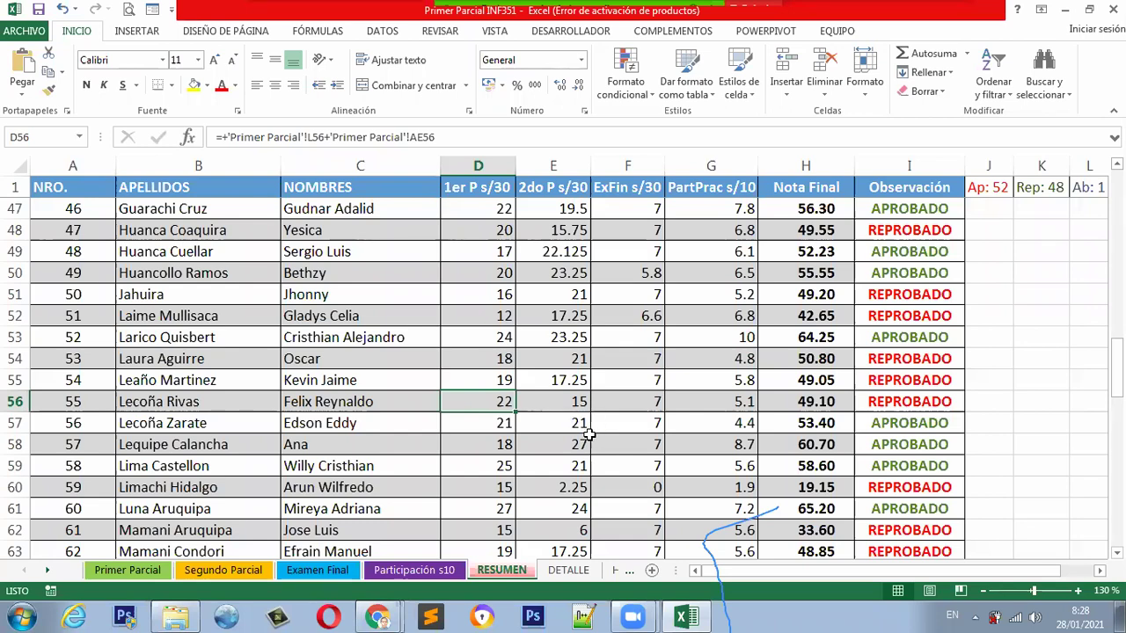
{"action": "scroll", "coordinate": [588, 435], "scroll_direction": "up", "scroll_amount": 3}
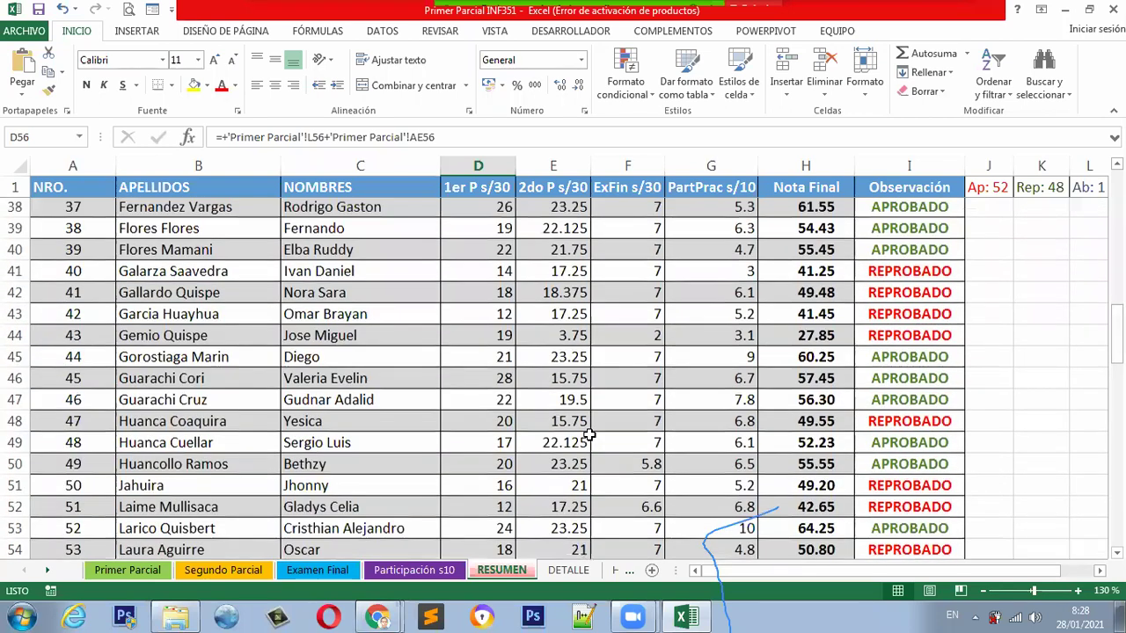
{"action": "scroll", "coordinate": [589, 434], "scroll_direction": "up", "scroll_amount": 2}
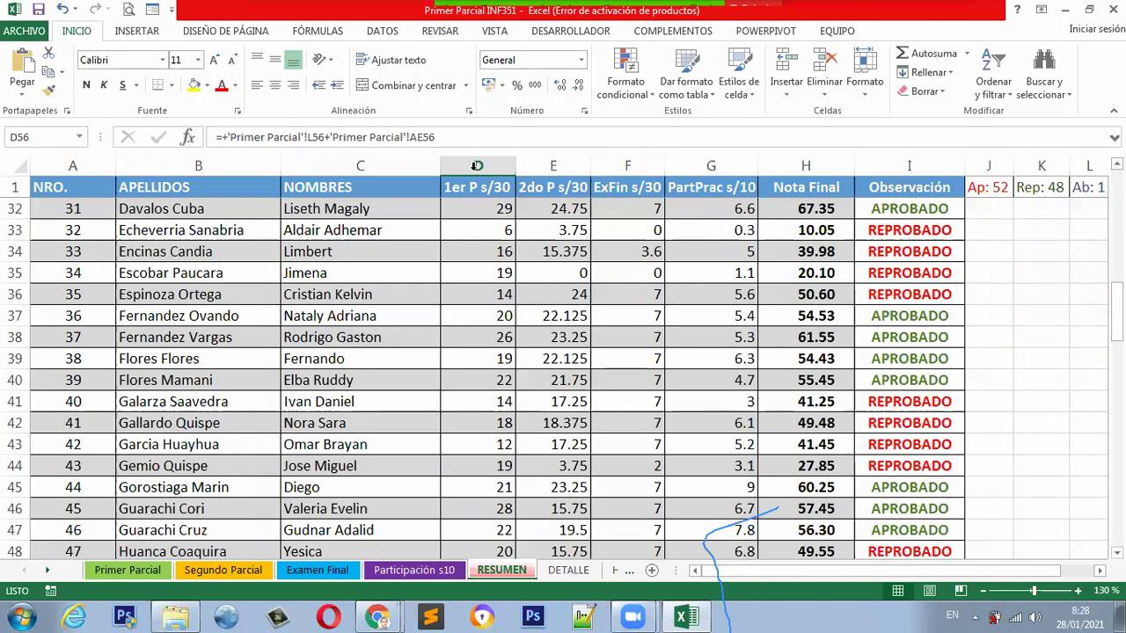
- Check the TRANS. and P s/10 scores of the last students in the Primer Parcial sheet, and return to RESUMEN
{"action": "left_click", "coordinate": [128, 570]}
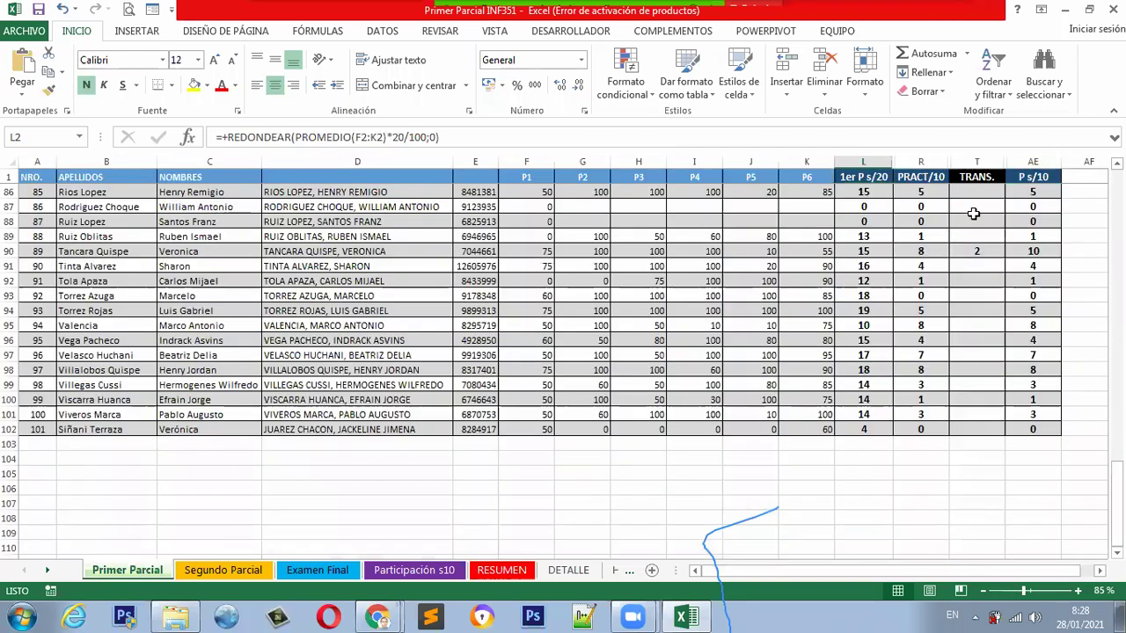
{"action": "left_click", "coordinate": [973, 217]}
{"action": "left_click", "coordinate": [491, 571]}
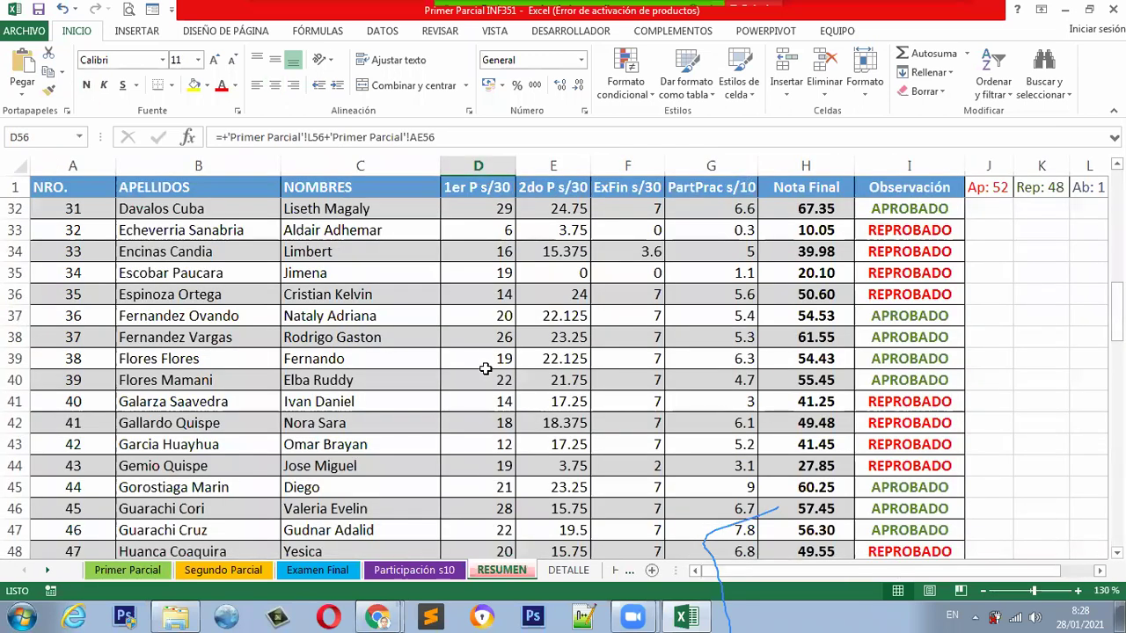
- Inspect the 4. Examen Final column from cell G2 in the Examen Final sheet, and return to RESUMEN
{"action": "left_click", "coordinate": [317, 572]}
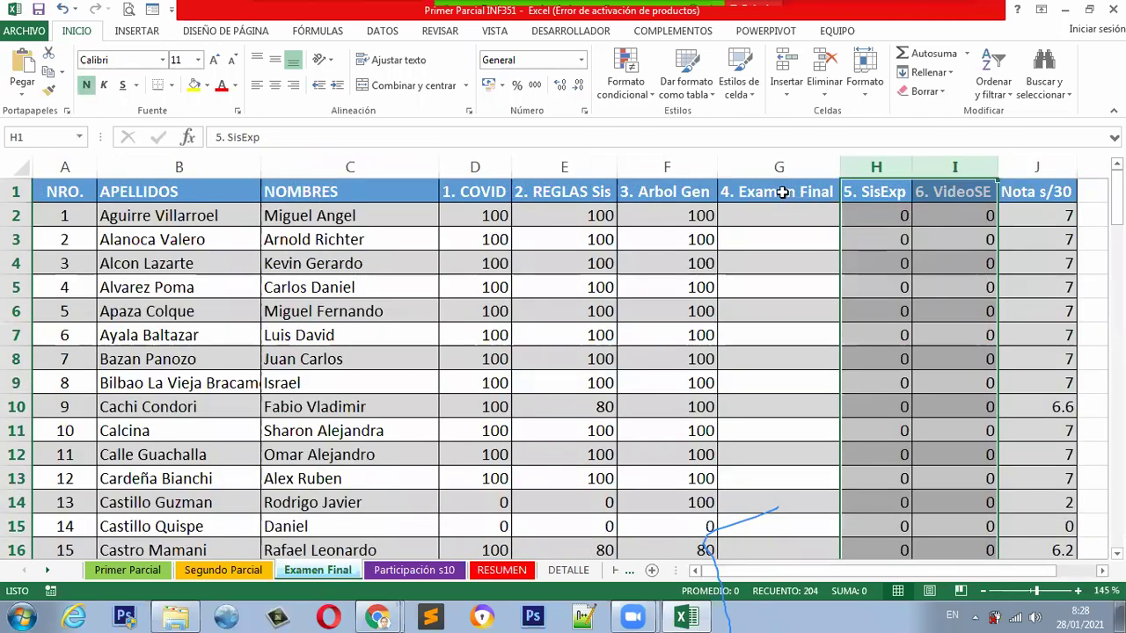
{"action": "left_click", "coordinate": [788, 220]}
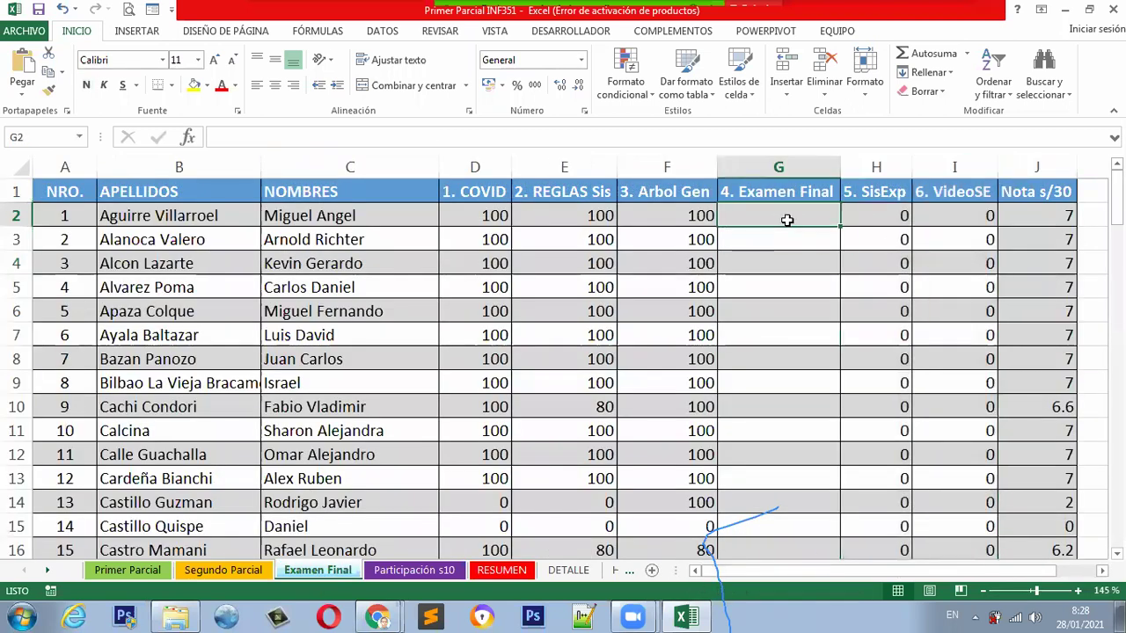
{"action": "left_click", "coordinate": [500, 570]}
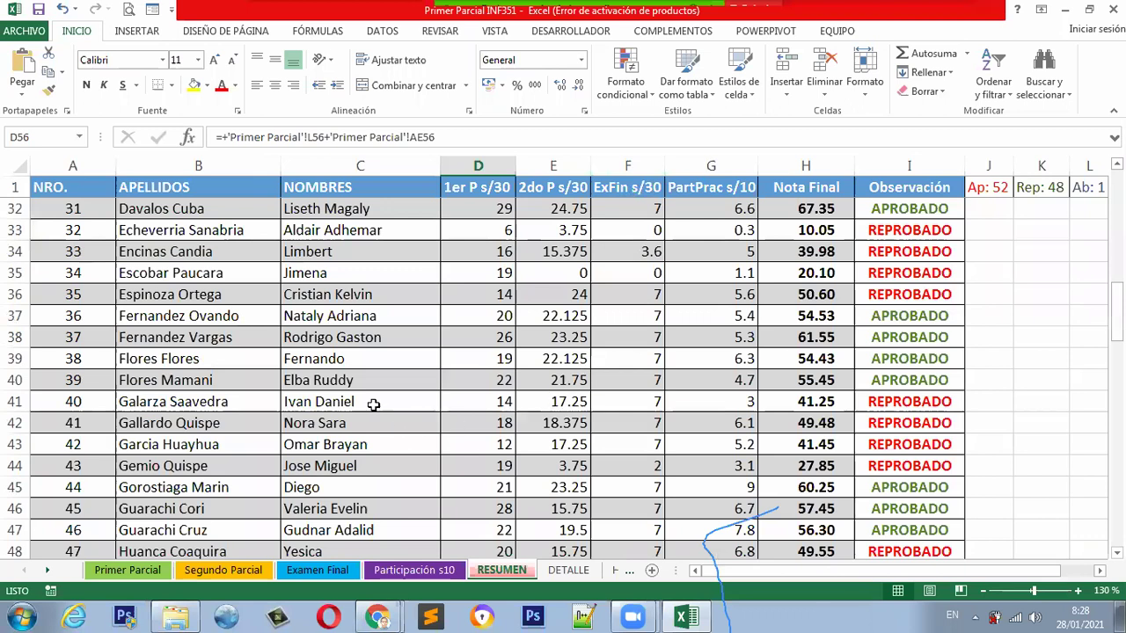
- Review the scores, Nota Final and Observación values in RESUMEN from row 38 up to the first student
{"action": "left_click", "coordinate": [309, 332]}
{"action": "scroll", "coordinate": [400, 350], "scroll_direction": "up", "scroll_amount": 2}
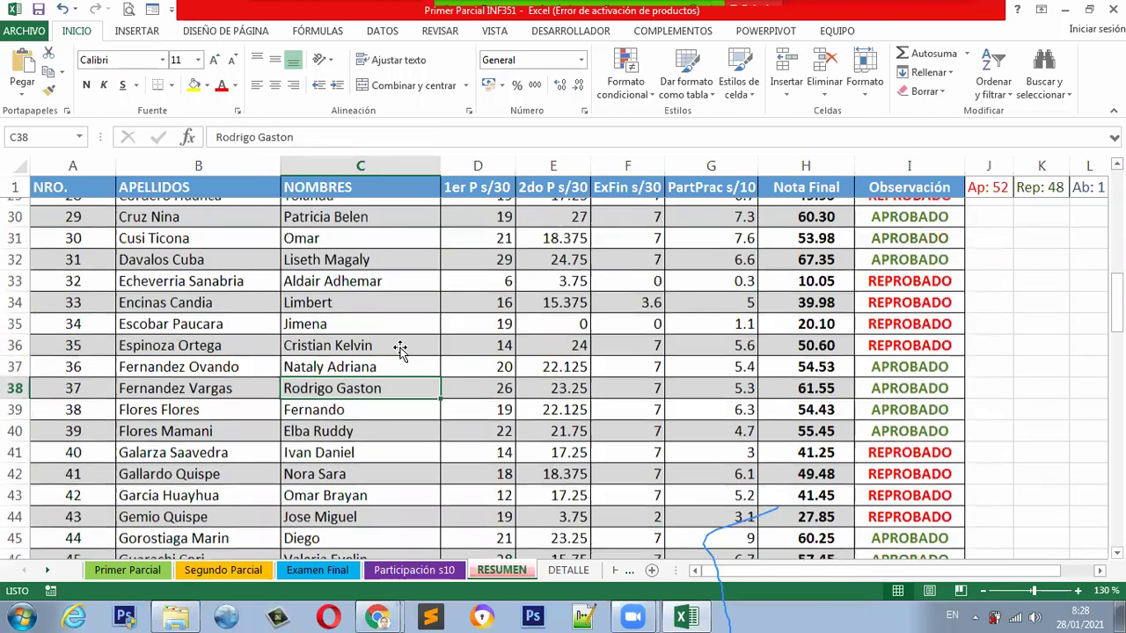
{"action": "scroll", "coordinate": [399, 350], "scroll_direction": "up", "scroll_amount": 4}
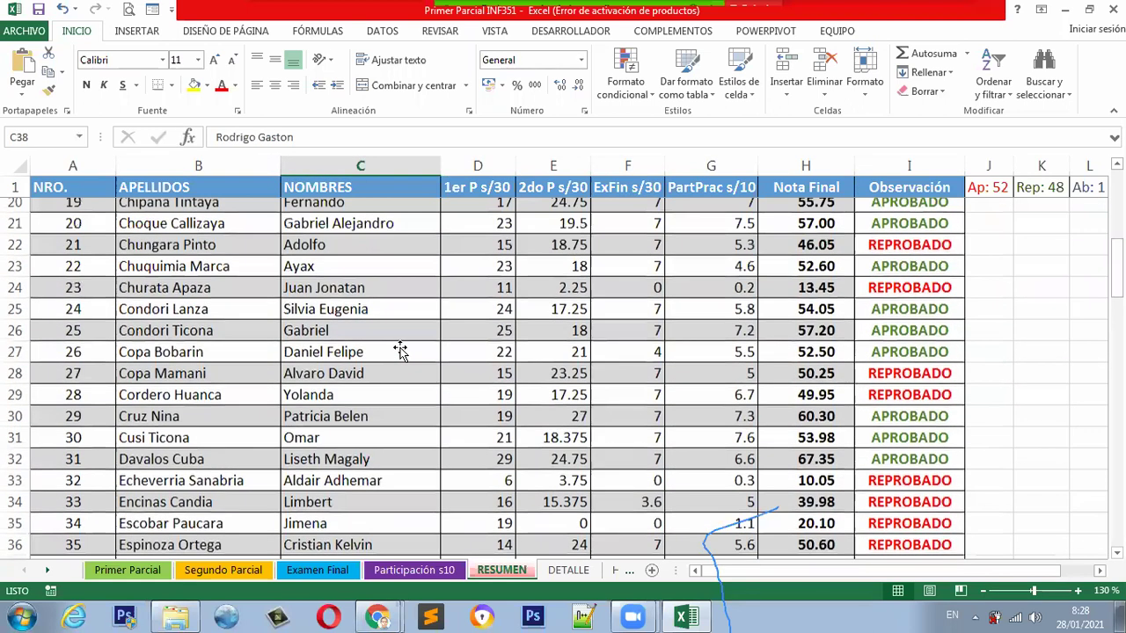
{"action": "scroll", "coordinate": [399, 350], "scroll_direction": "up", "scroll_amount": 3}
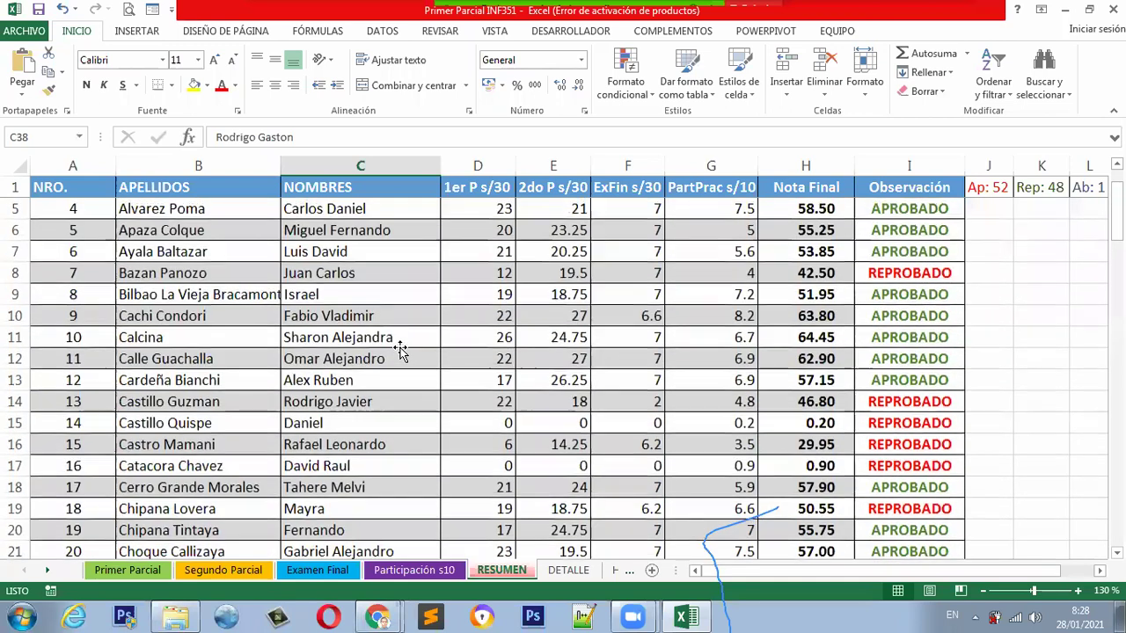
{"action": "scroll", "coordinate": [400, 350], "scroll_direction": "up", "scroll_amount": 1}
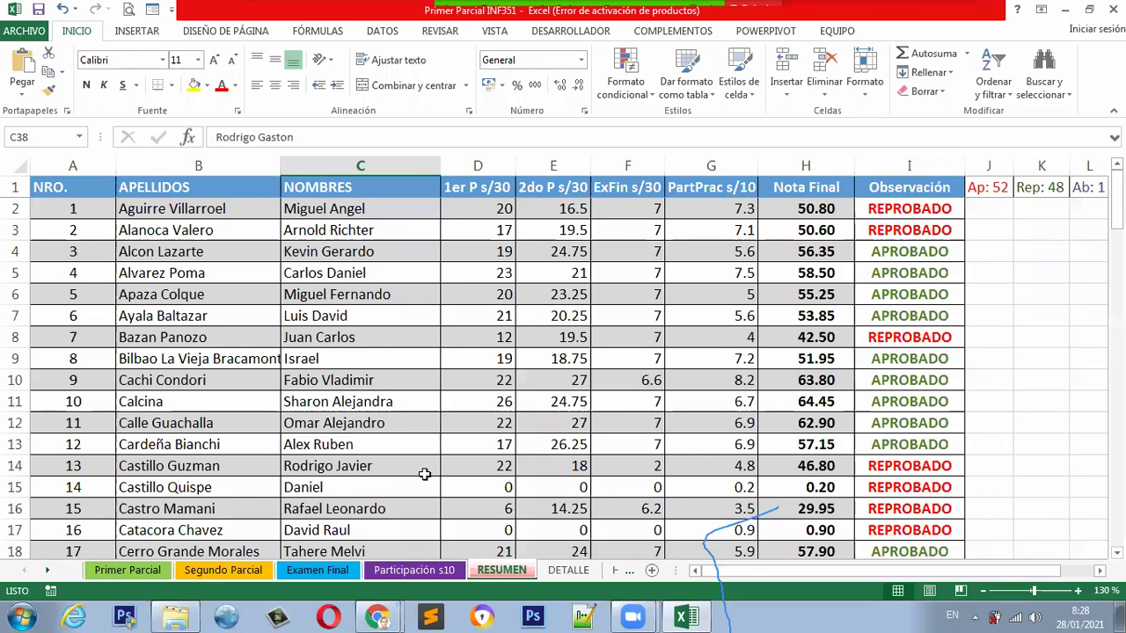
- Fill the whole 4. Examen Final column G of the Examen Final sheet with yellow
{"action": "left_click", "coordinate": [314, 572]}
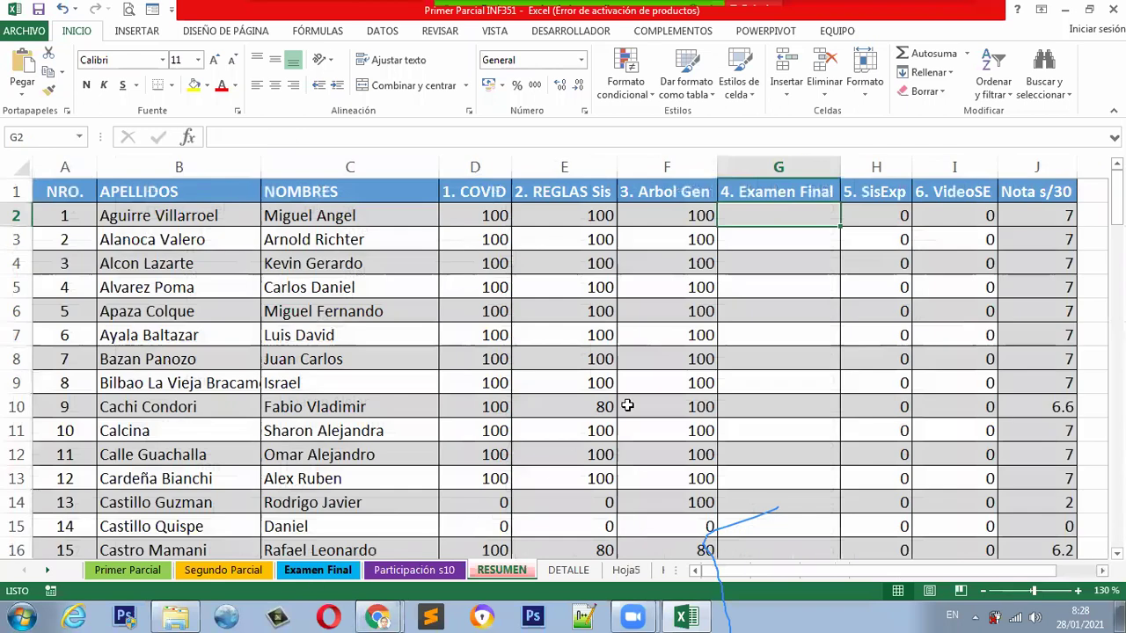
{"action": "left_click", "coordinate": [779, 167]}
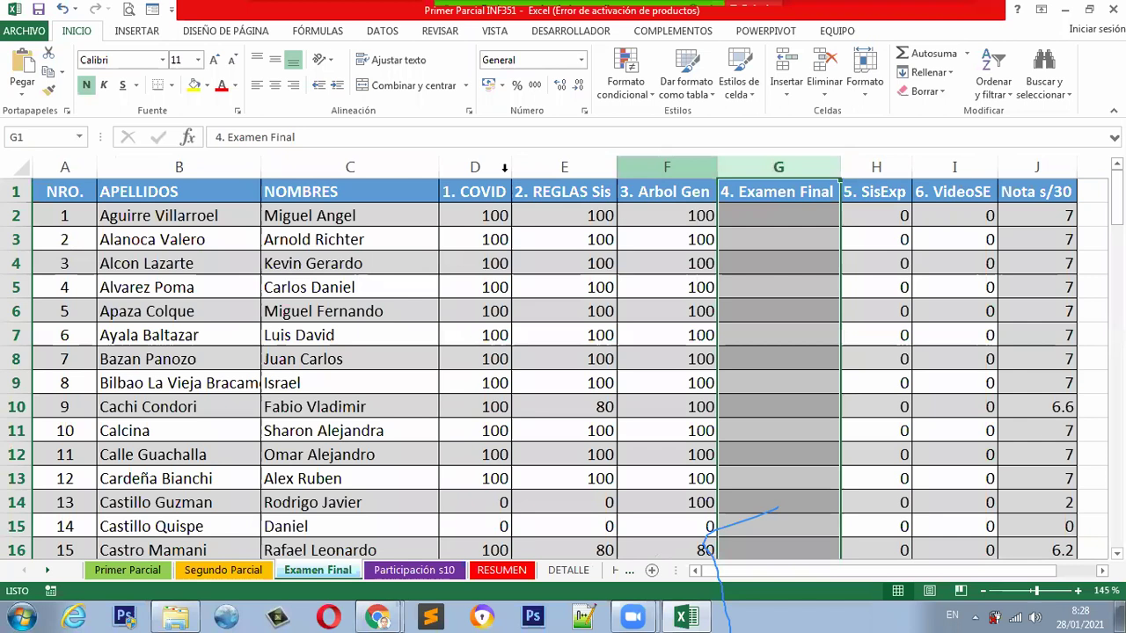
{"action": "left_click", "coordinate": [194, 85]}
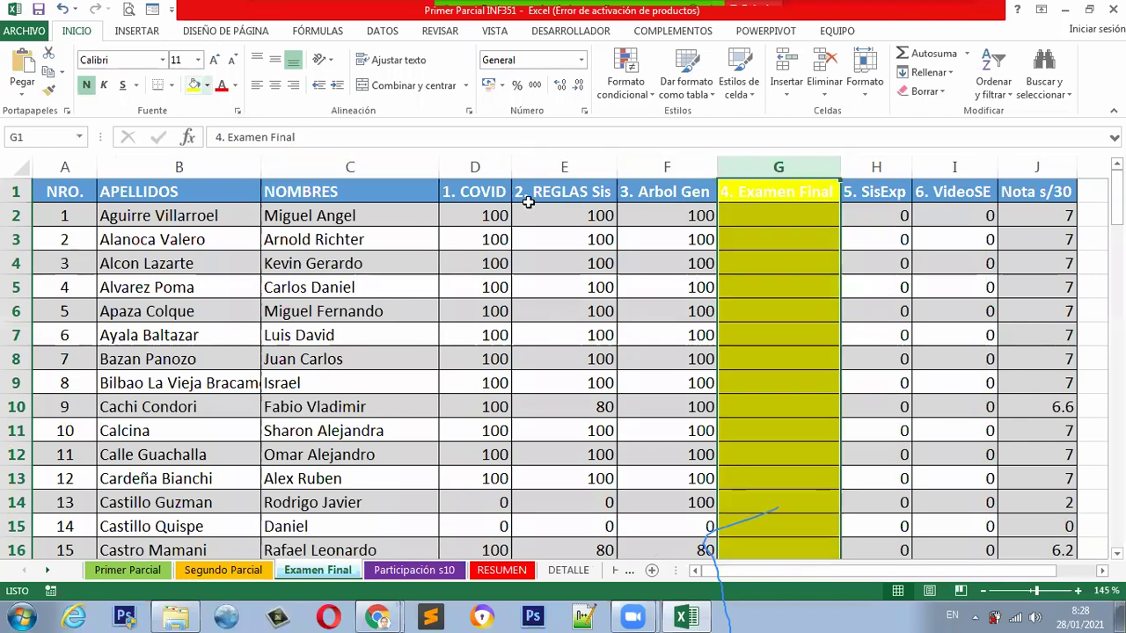
{"action": "left_click", "coordinate": [766, 269]}
- Give the 4. Examen Final header cell G1 a black fill
{"action": "left_click", "coordinate": [792, 198]}
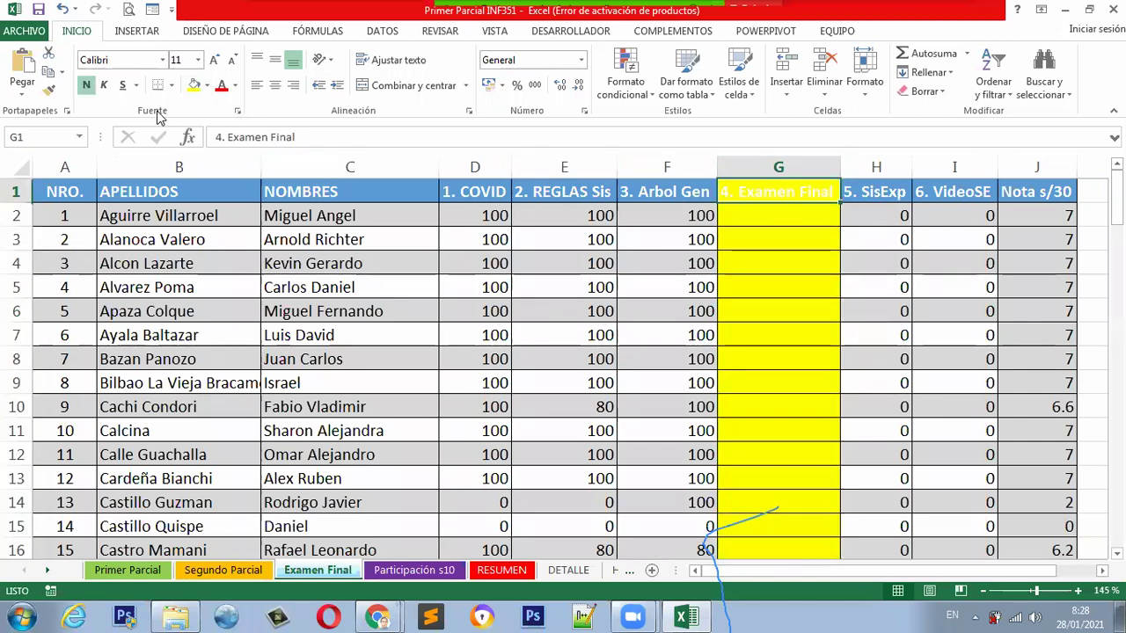
{"action": "left_click", "coordinate": [207, 86]}
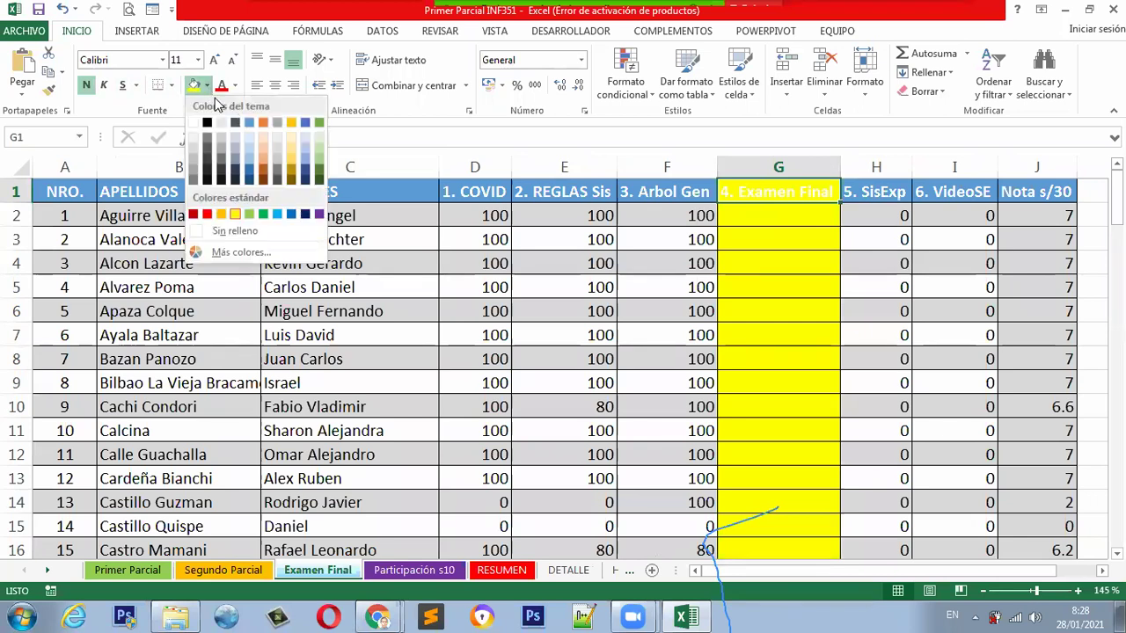
{"action": "left_click", "coordinate": [208, 121]}
{"action": "left_click", "coordinate": [729, 378]}
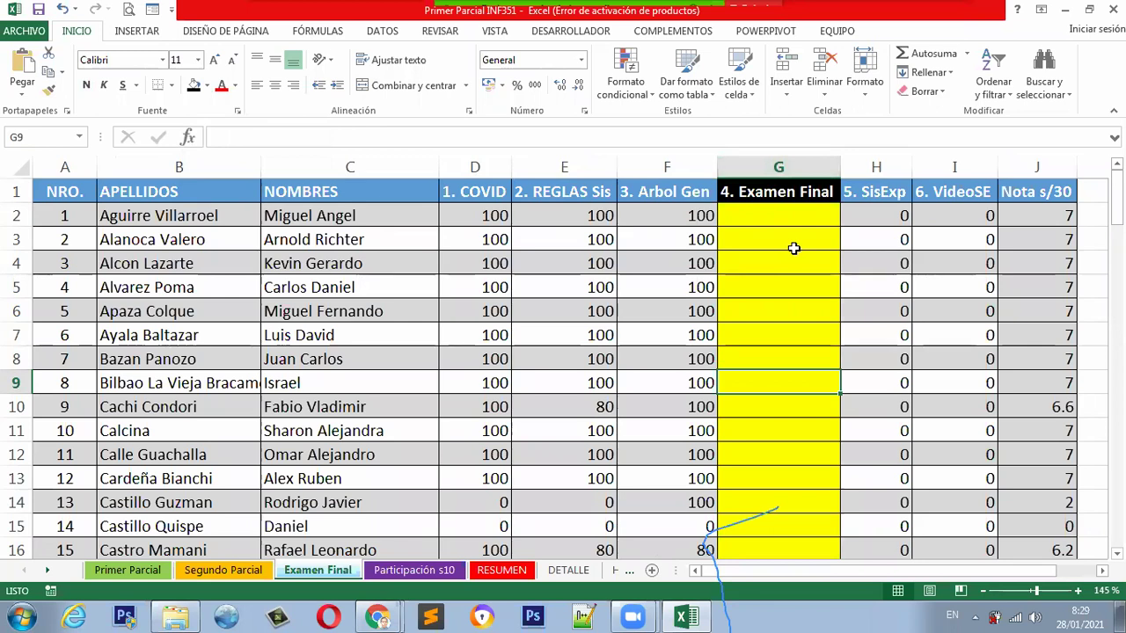
- Switch to the Chrome window with WhatsApp and open clasespersonales.com in a new tab
{"action": "left_click", "coordinate": [388, 616]}
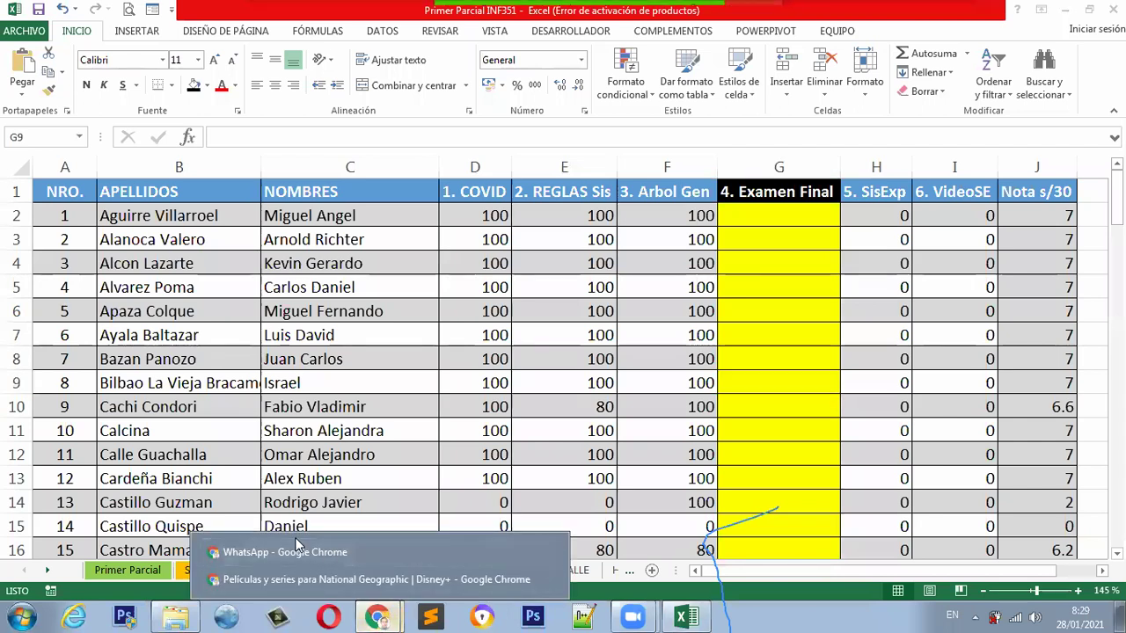
{"action": "left_click", "coordinate": [296, 585]}
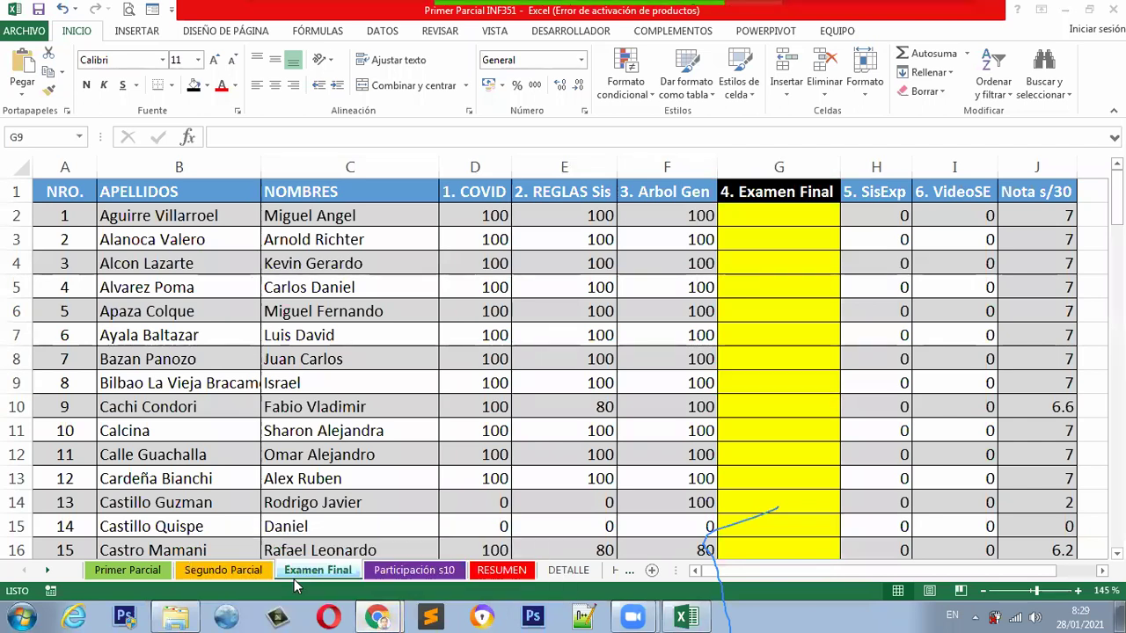
{"action": "mouse_move", "coordinate": [378, 616]}
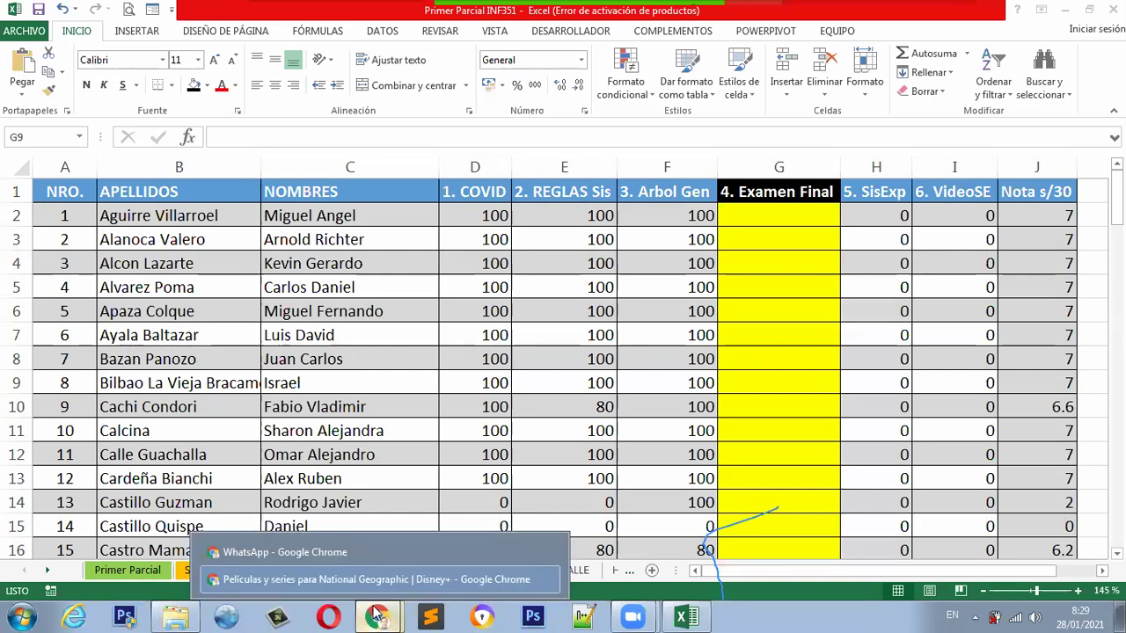
{"action": "left_click", "coordinate": [337, 554]}
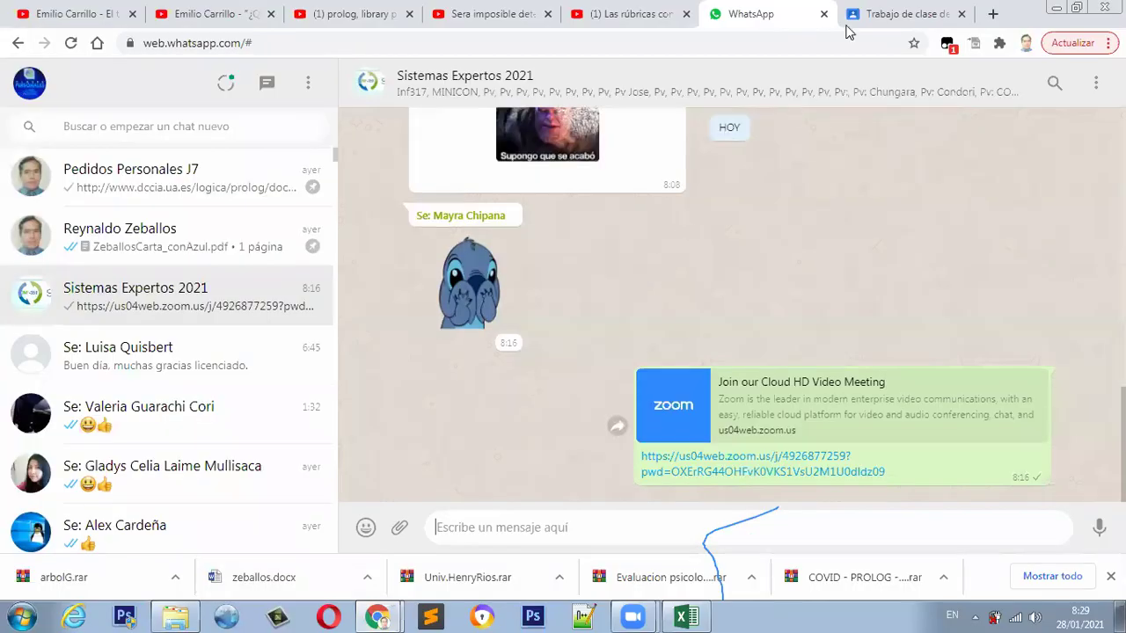
{"action": "left_click", "coordinate": [992, 13]}
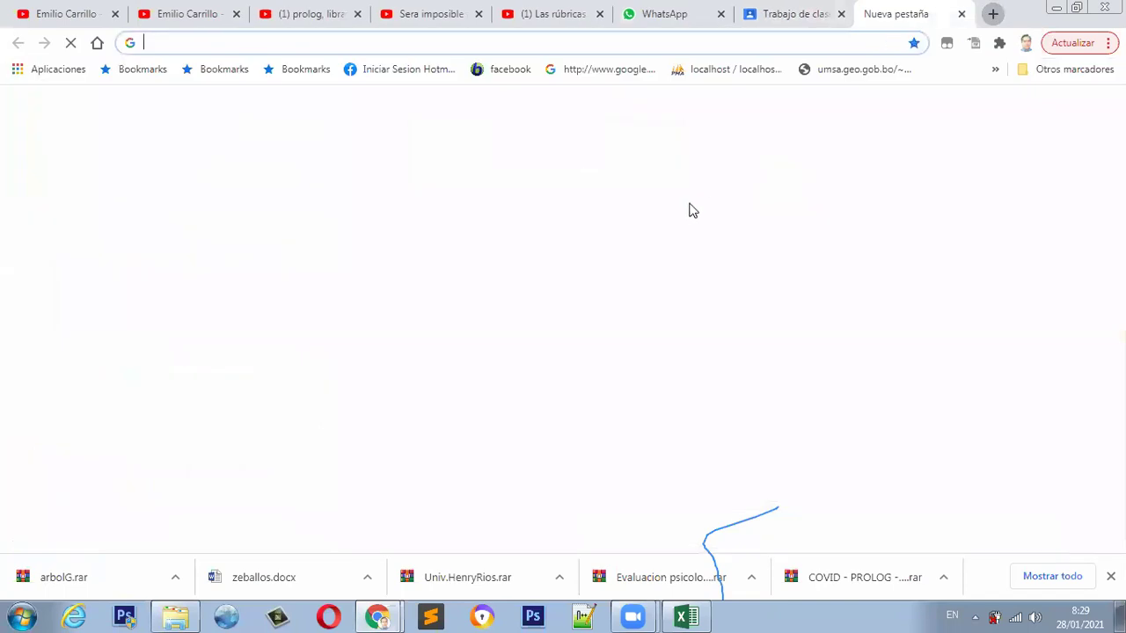
{"action": "type", "text": "cla"}
{"action": "key", "text": "Return"}
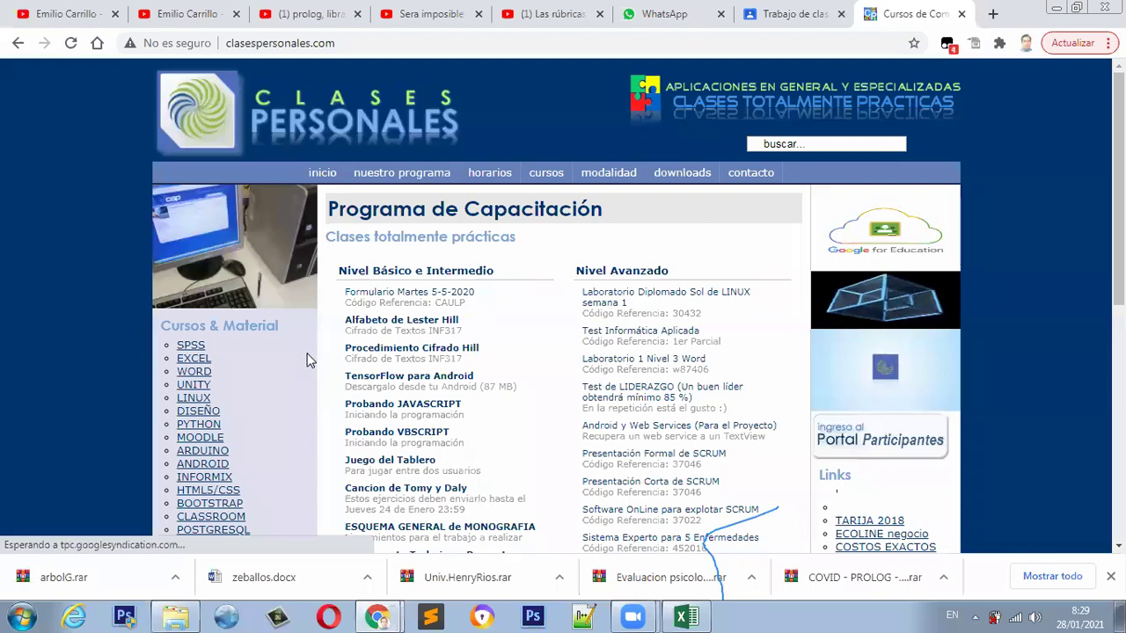
- Open the INF-351 UMSA page from the SECCIONES list of the site
{"action": "scroll", "coordinate": [308, 359], "scroll_direction": "down", "scroll_amount": 1}
{"action": "scroll", "coordinate": [308, 359], "scroll_direction": "down", "scroll_amount": 1}
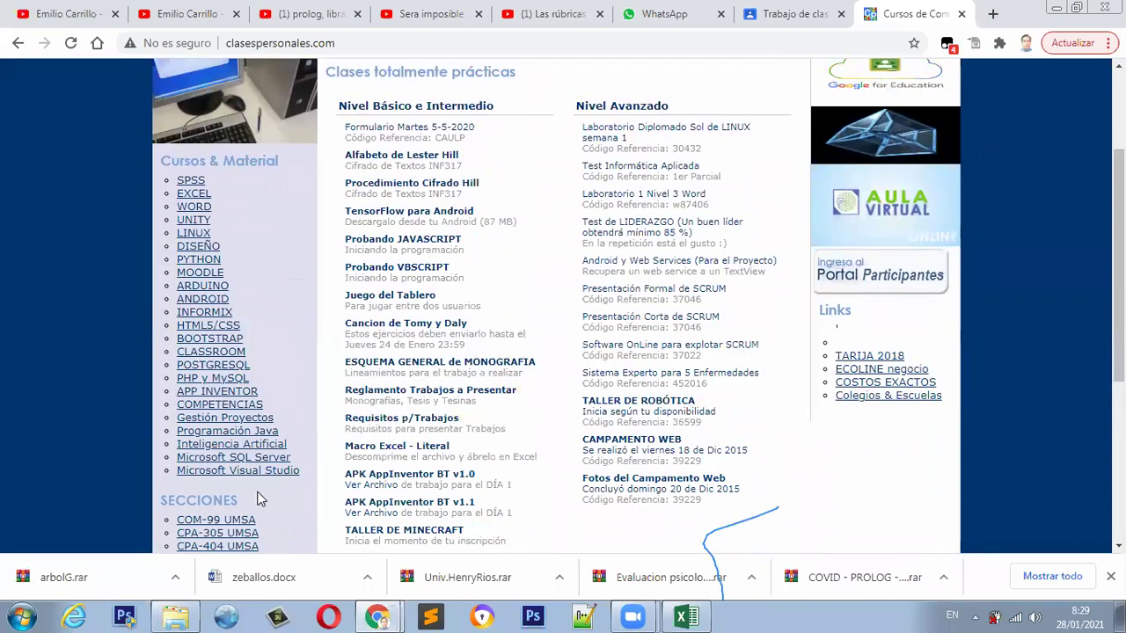
{"action": "scroll", "coordinate": [261, 499], "scroll_direction": "down", "scroll_amount": 1}
{"action": "scroll", "coordinate": [261, 499], "scroll_direction": "down", "scroll_amount": 1}
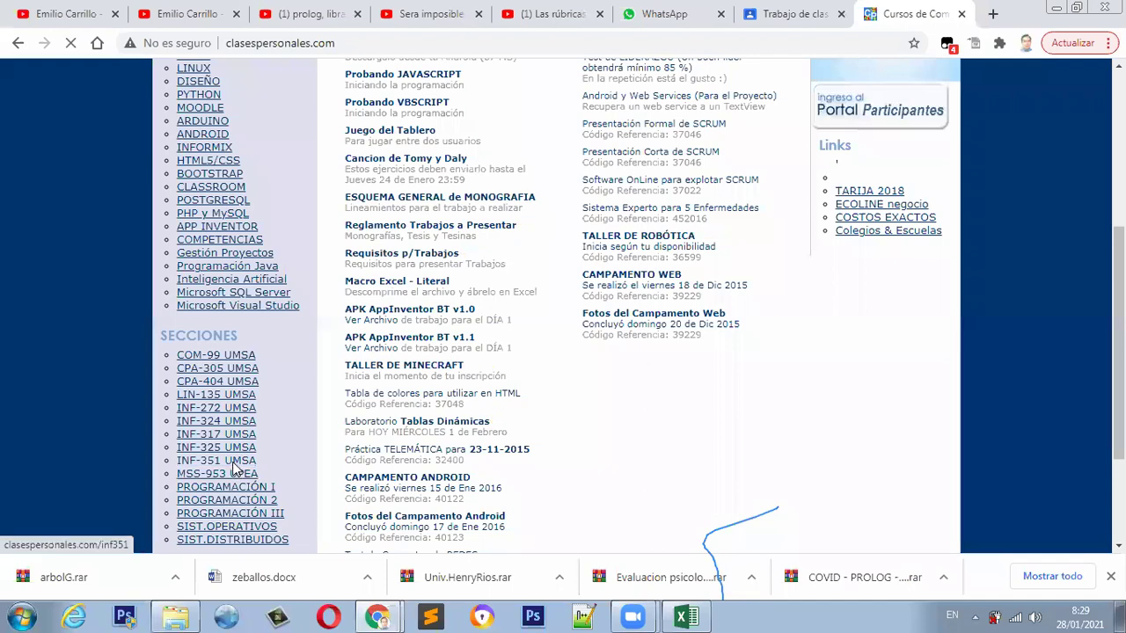
{"action": "left_click", "coordinate": [231, 462]}
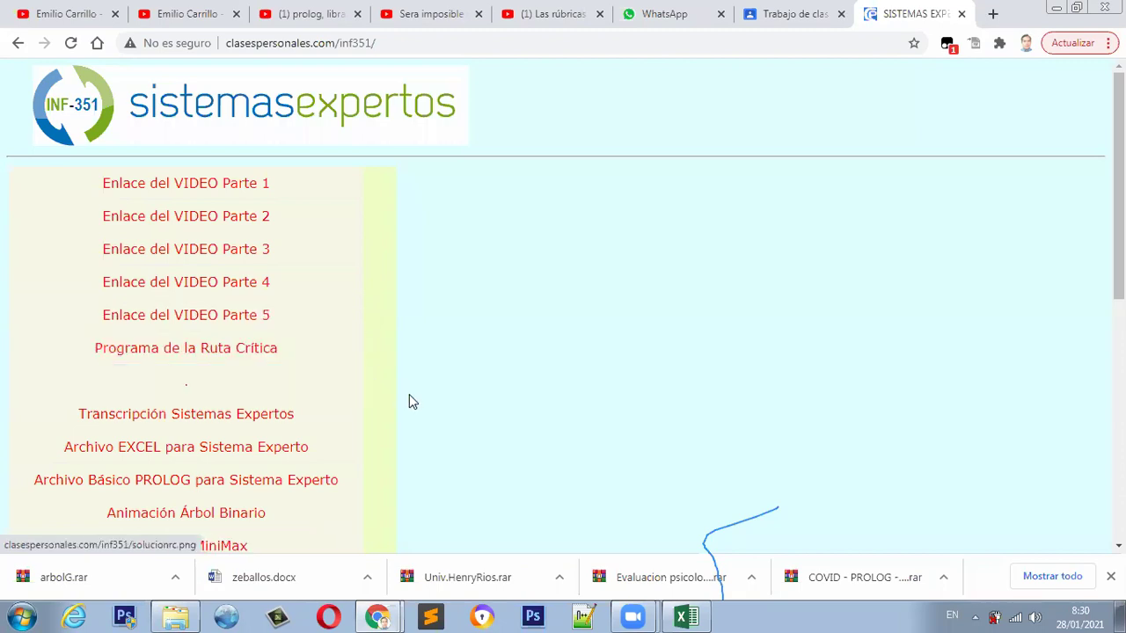
- Mark the Programa de la Ruta Crítica link and the dot entry below it with red rectangles, and clear the markings
{"action": "mouse_move", "coordinate": [53, 331]}
{"action": "left_mouse_down"}
{"action": "mouse_move", "coordinate": [214, 372]}
{"action": "mouse_move", "coordinate": [302, 382]}
{"action": "mouse_move", "coordinate": [339, 368]}
{"action": "left_mouse_up"}
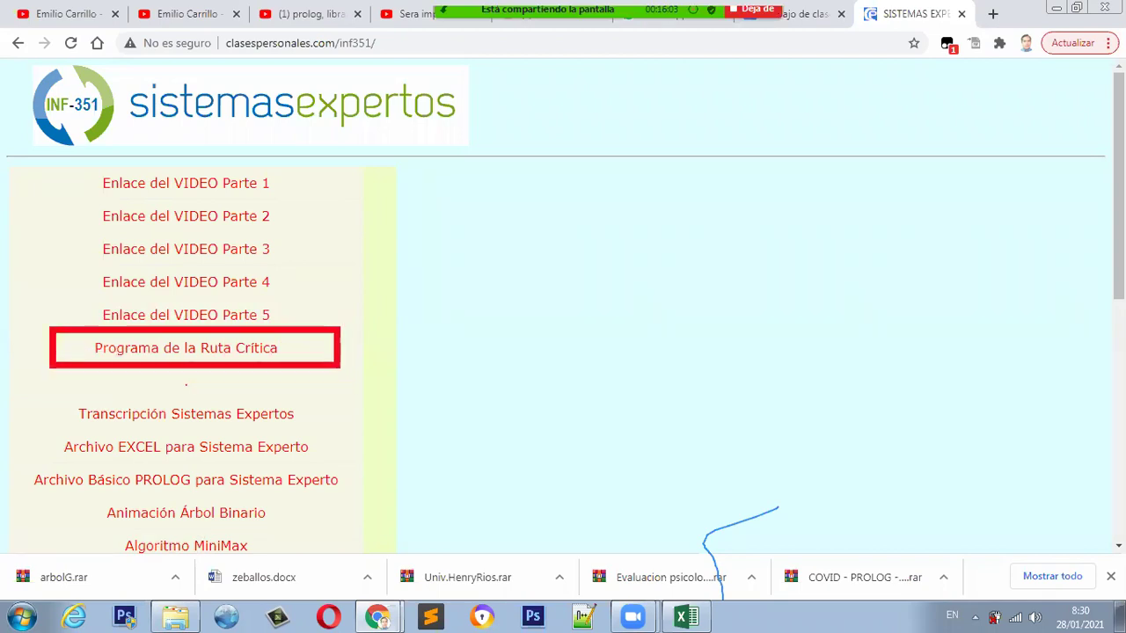
{"action": "left_click_drag", "start_coordinate": [161, 376], "coordinate": [216, 398]}
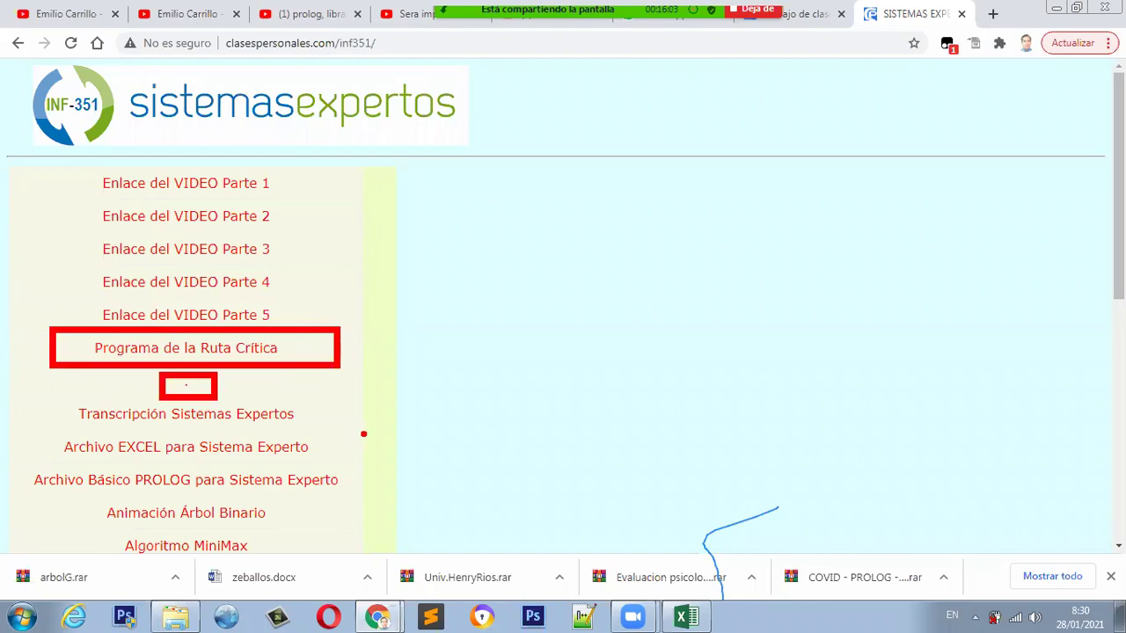
{"action": "key", "text": "Escape"}
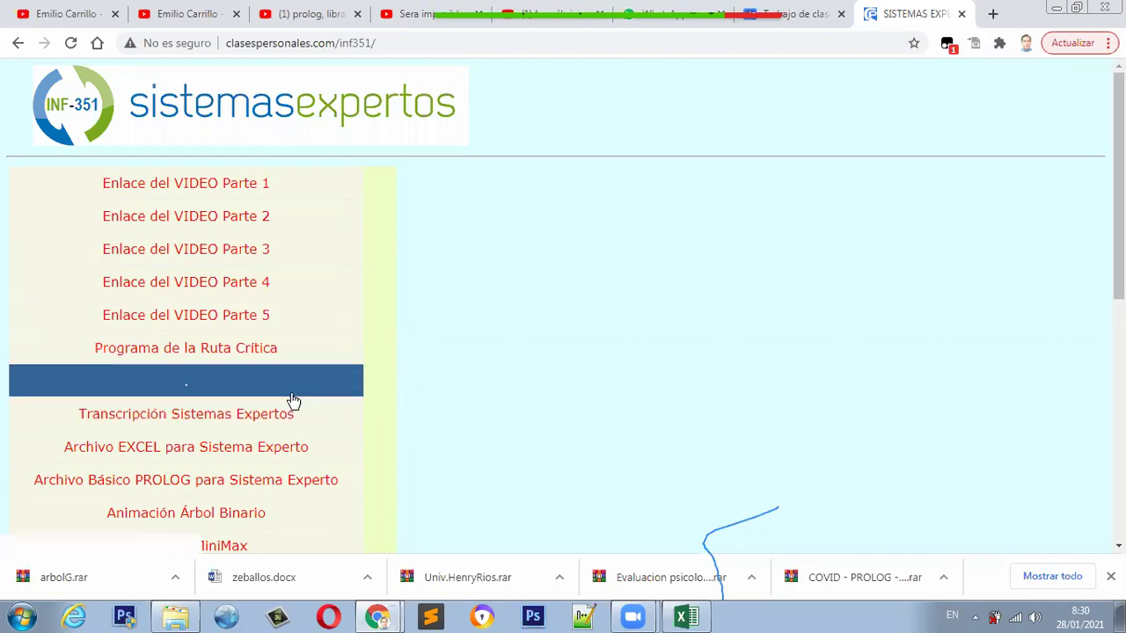